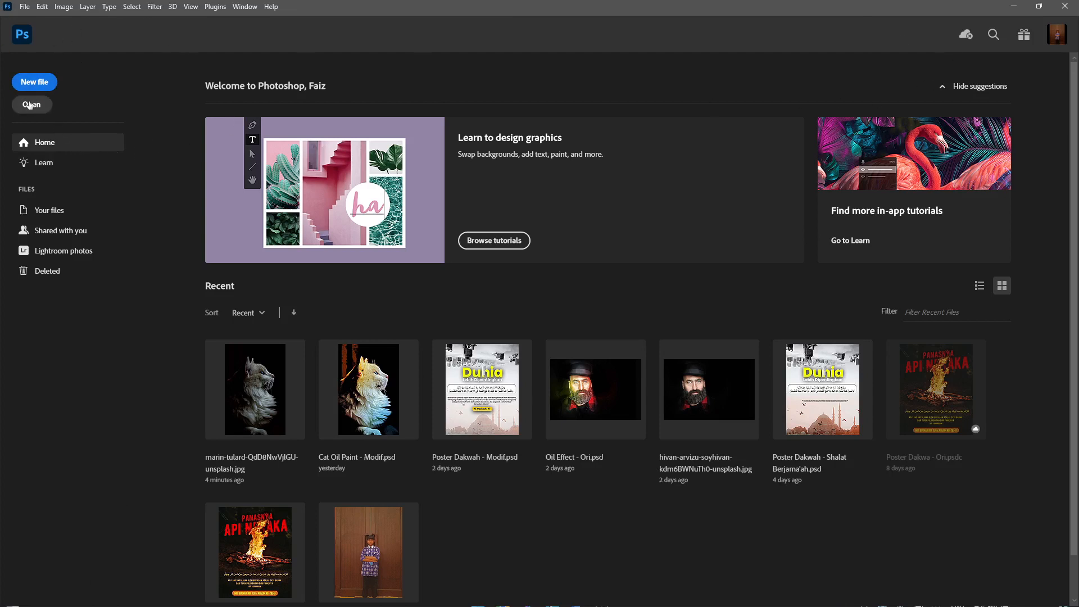
# Open the dark-background cat photo, the Unsplash JPG file in the Downloads folder
pyautogui.click(30, 105)
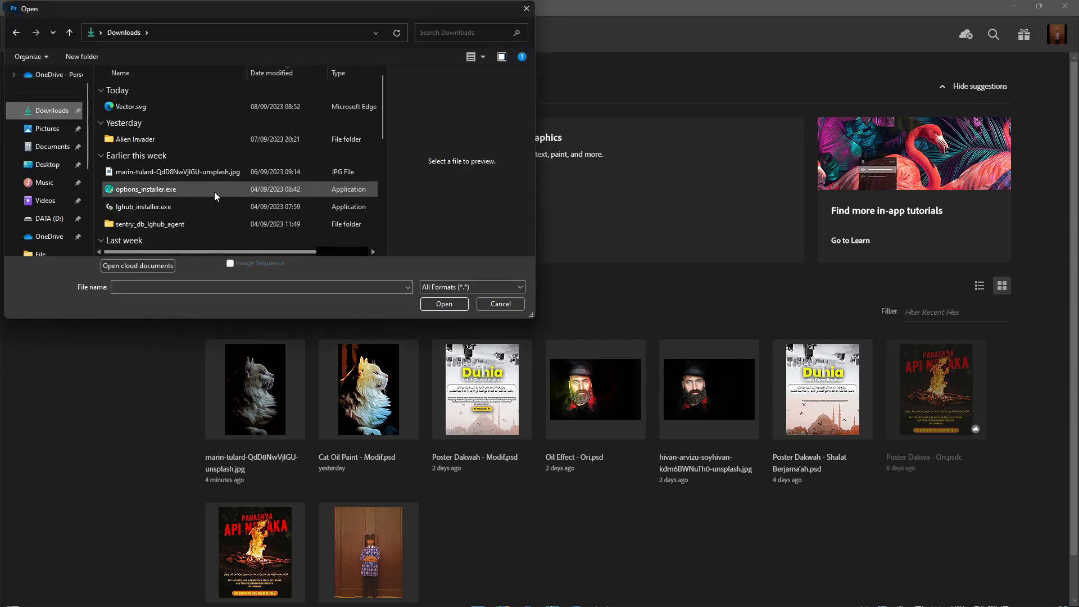
pyautogui.click(231, 171)
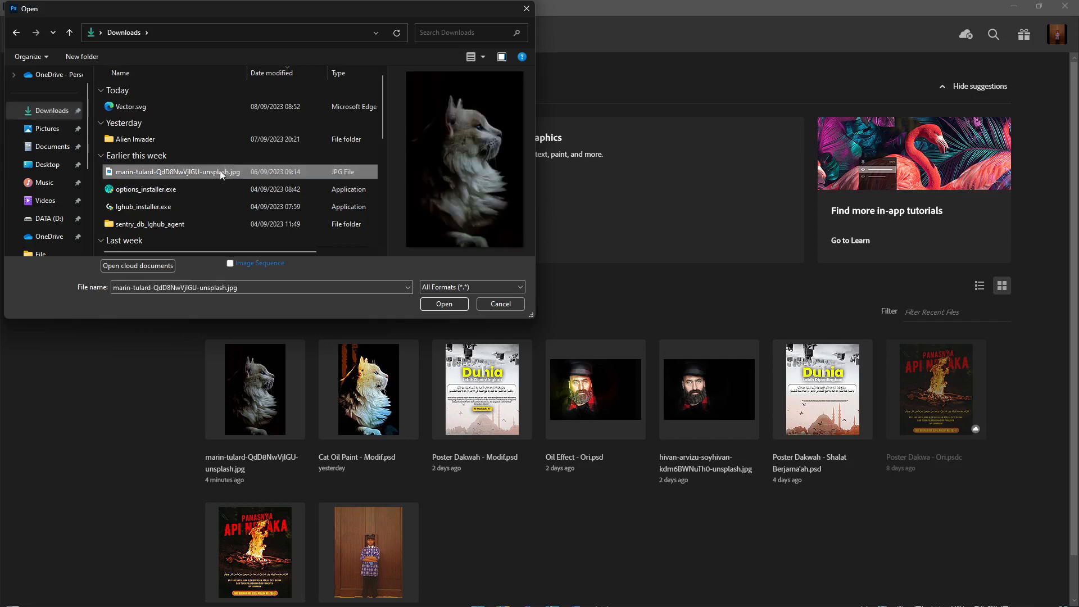
pyautogui.click(445, 309)
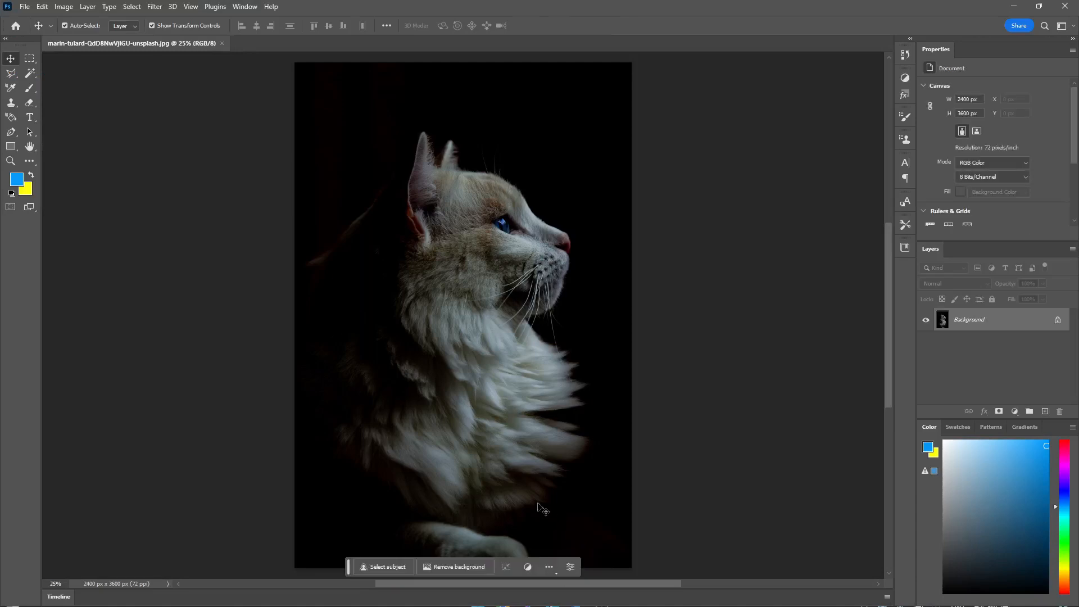
# Duplicate the Background layer of the cat photo
pyautogui.scroll(-4, 511, 242)
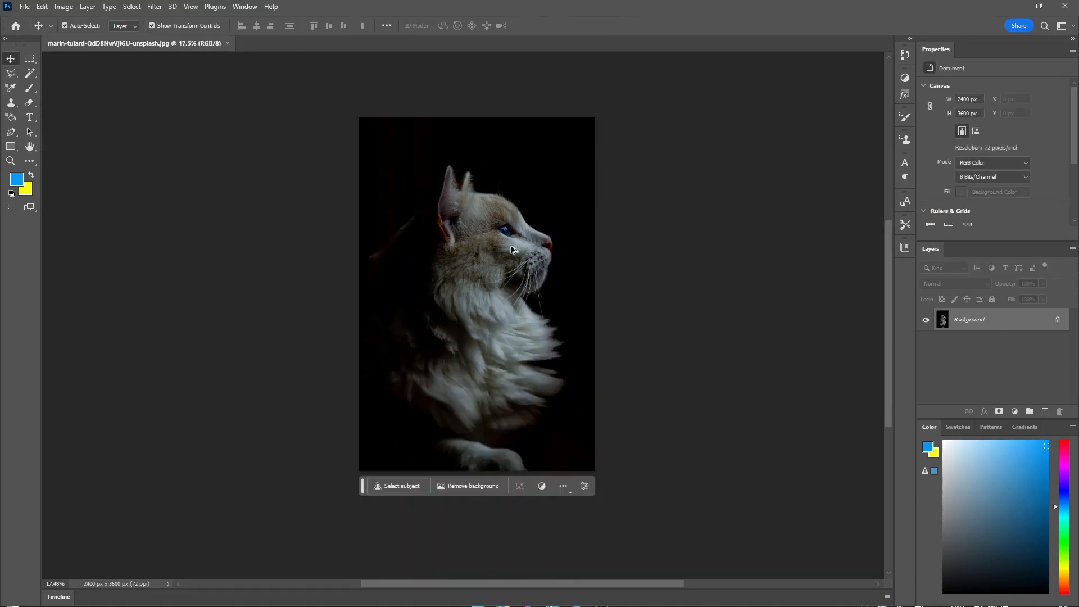
pyautogui.scroll(2, 477, 255)
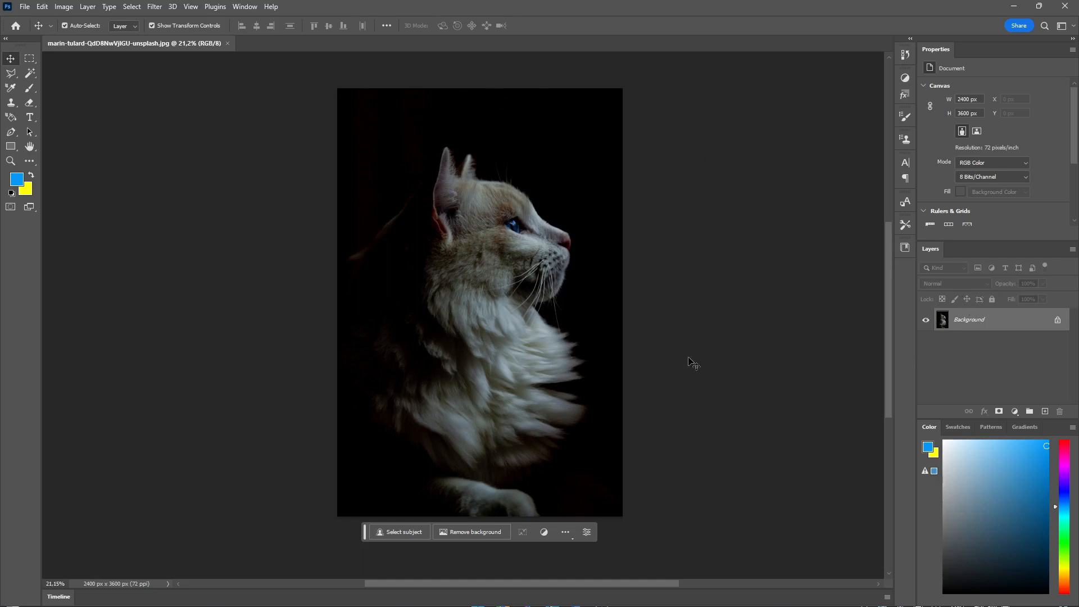
pyautogui.press('ctrl')
pyautogui.hotkey('ctrl', 'j')
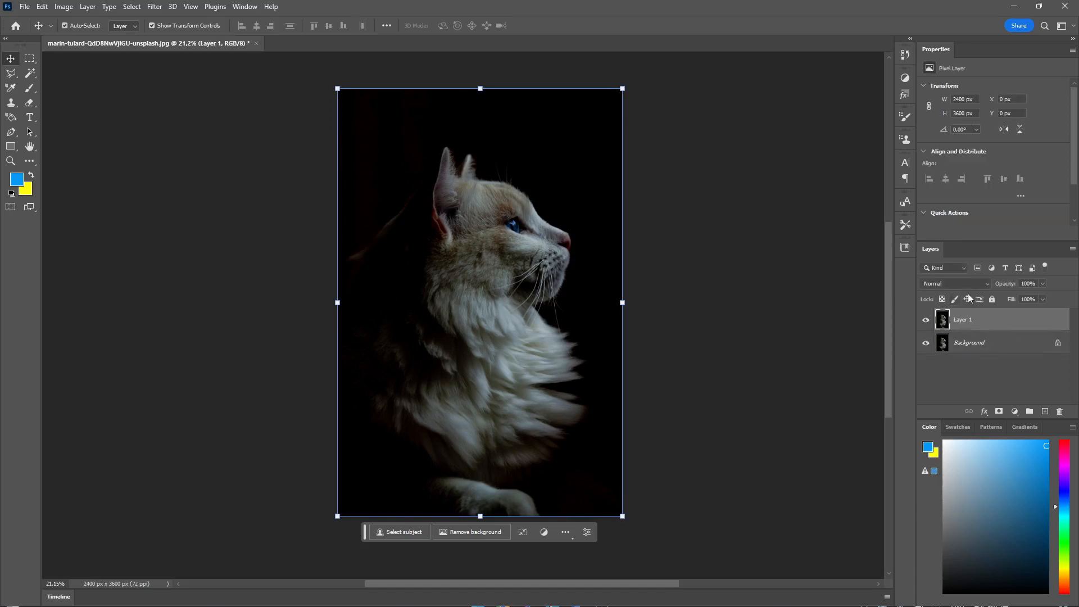
pyautogui.click(663, 239)
pyautogui.moveTo(545, 312); pyautogui.dragTo(624, 233)
pyautogui.hotkey('ctrl', 'z')
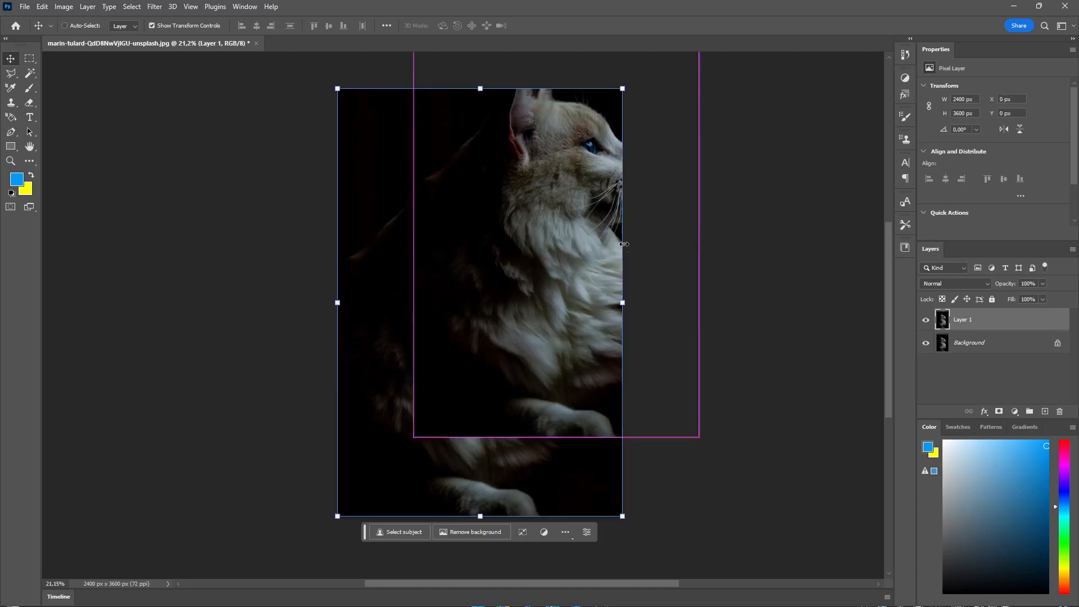
pyautogui.click(854, 308)
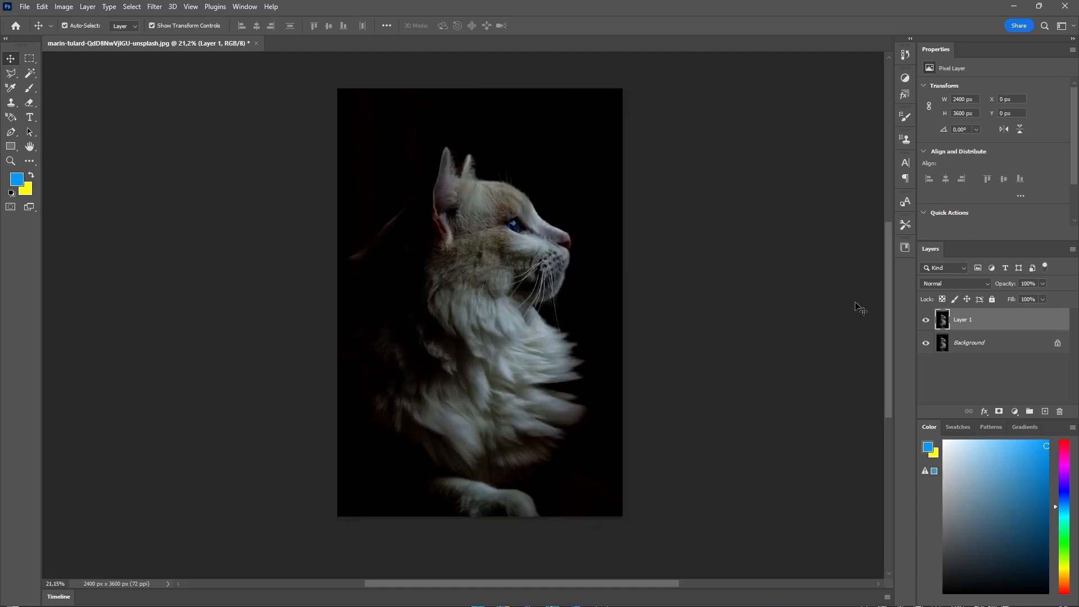
# Apply a Shadows/Highlights adjustment to Layer 1 with the shadows amount at 42% and highlights at 0%
pyautogui.click(983, 325)
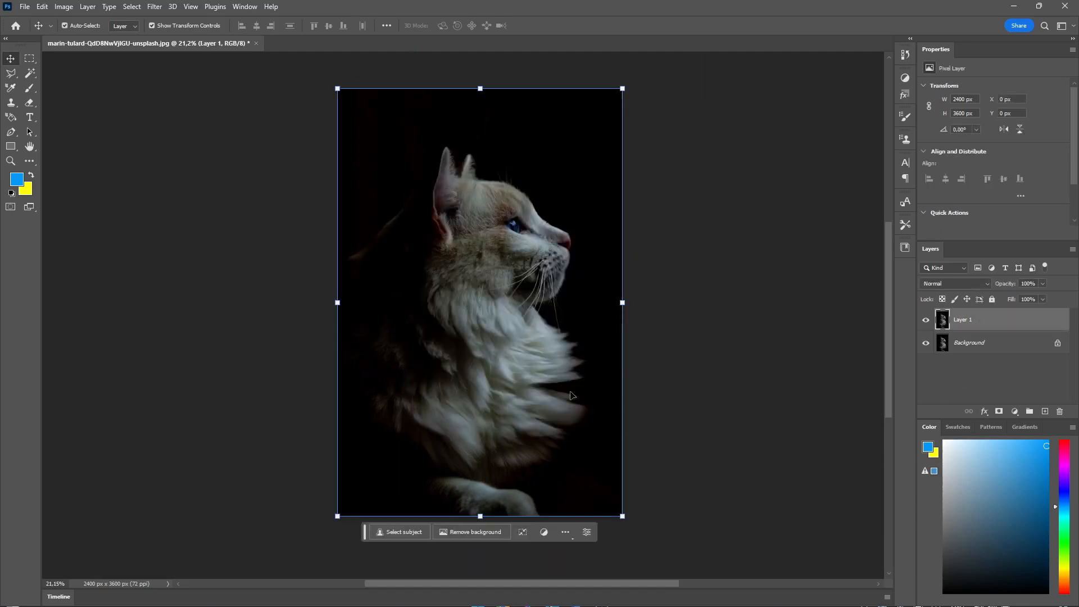
pyautogui.click(63, 7)
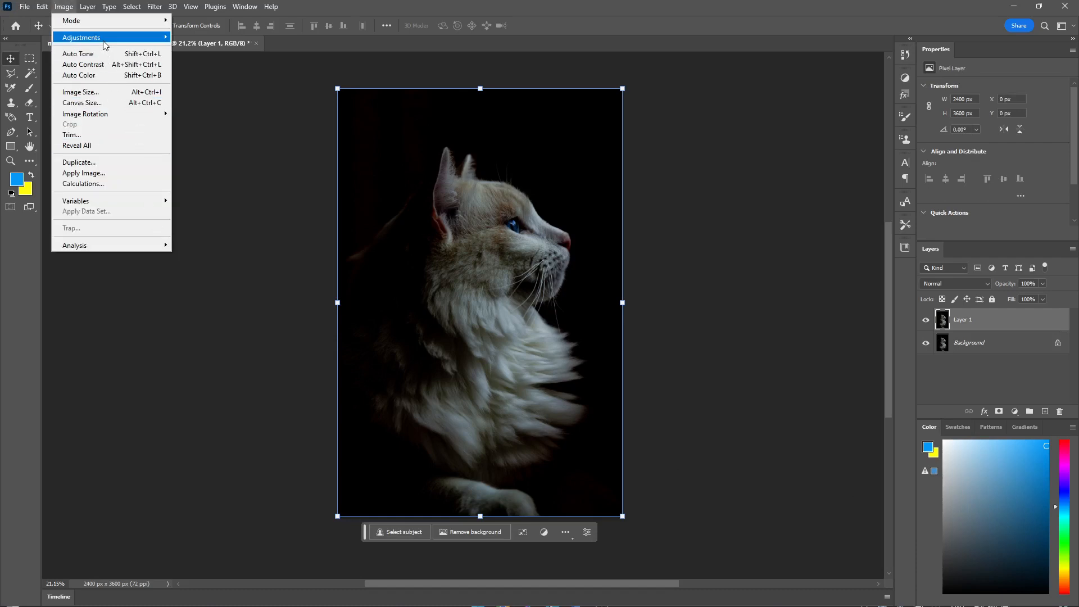
pyautogui.moveTo(103, 43)
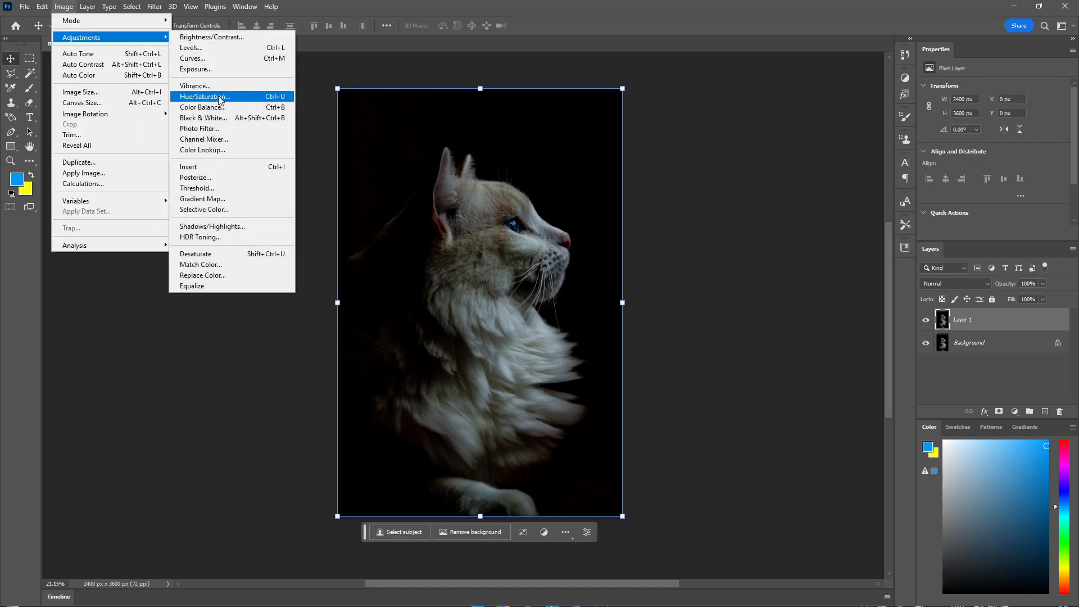
pyautogui.click(237, 227)
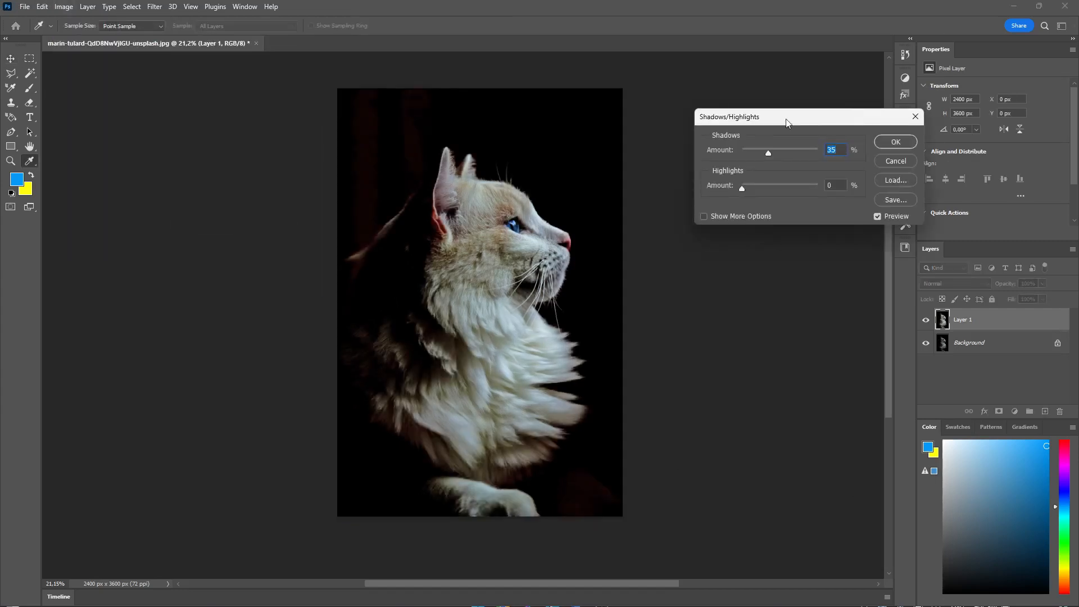
pyautogui.click(766, 153)
pyautogui.moveTo(770, 153); pyautogui.dragTo(774, 156)
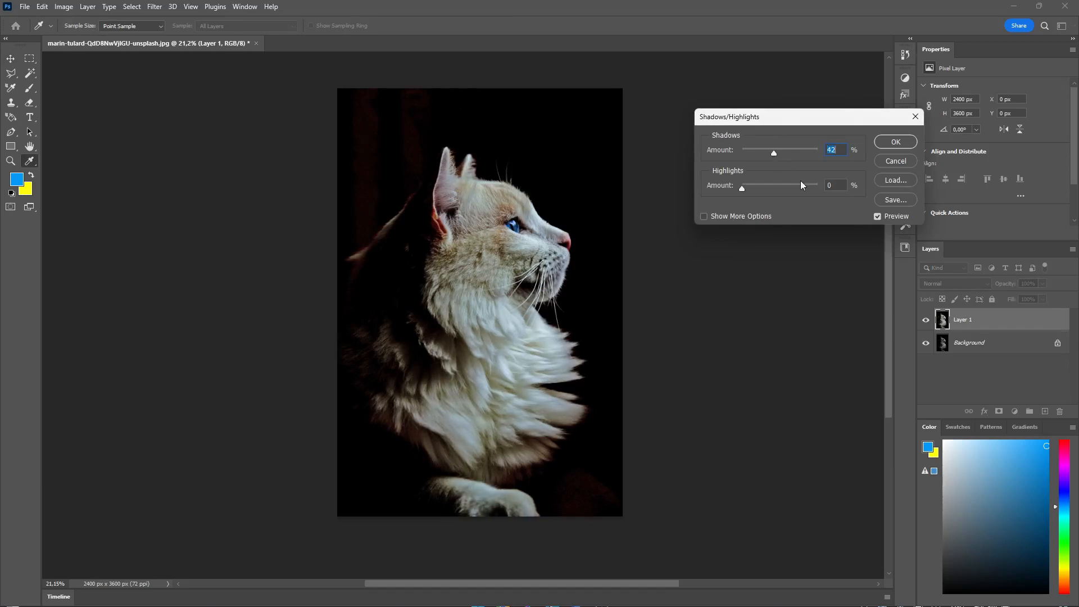
pyautogui.click(887, 145)
pyautogui.press('v')
pyautogui.click(751, 445)
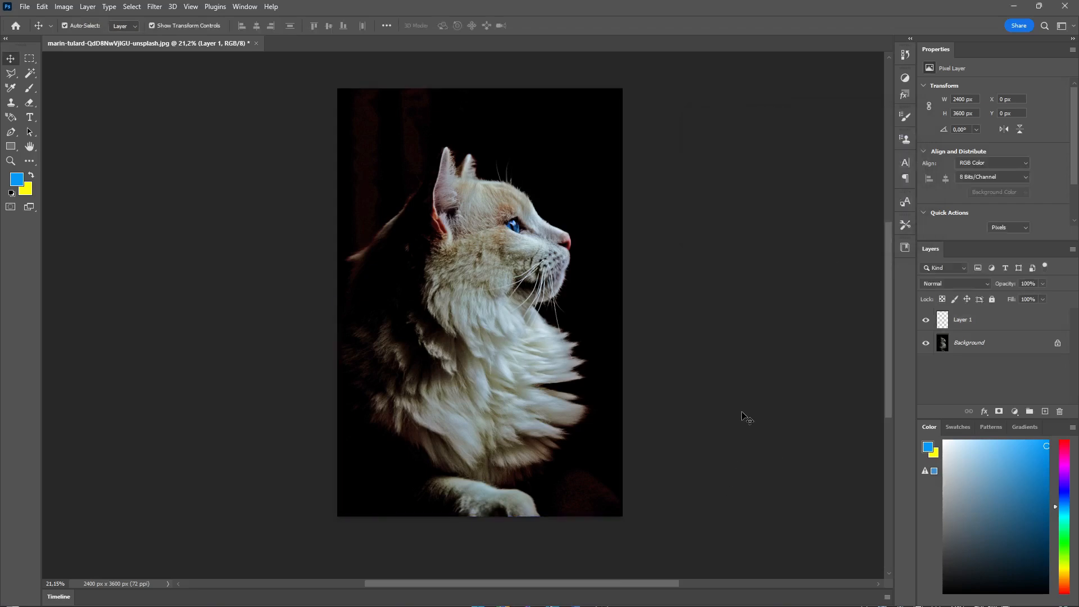
pyautogui.click(491, 334)
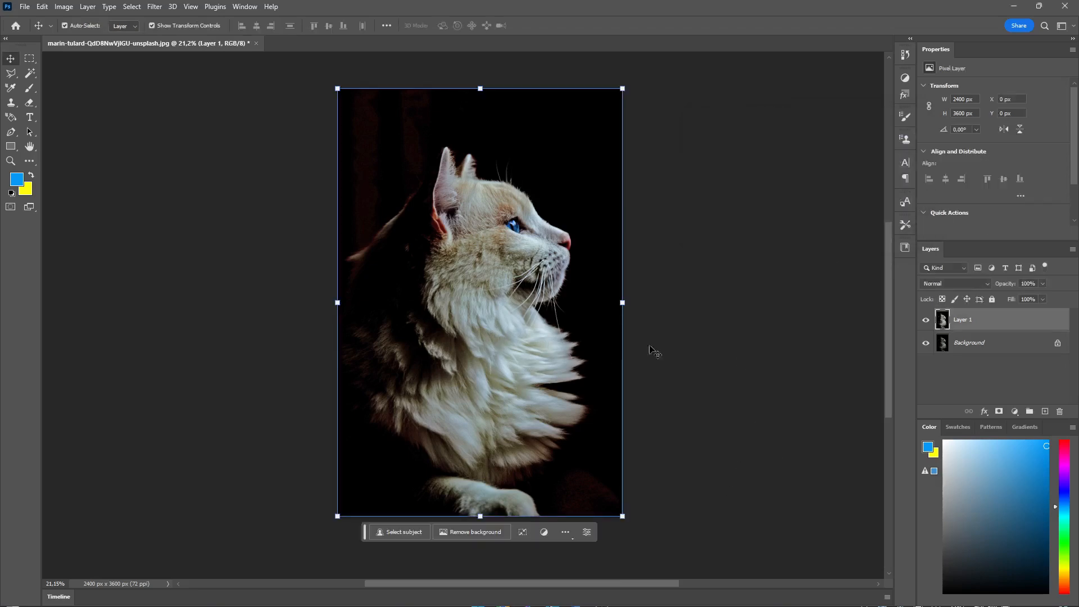
pyautogui.click(749, 369)
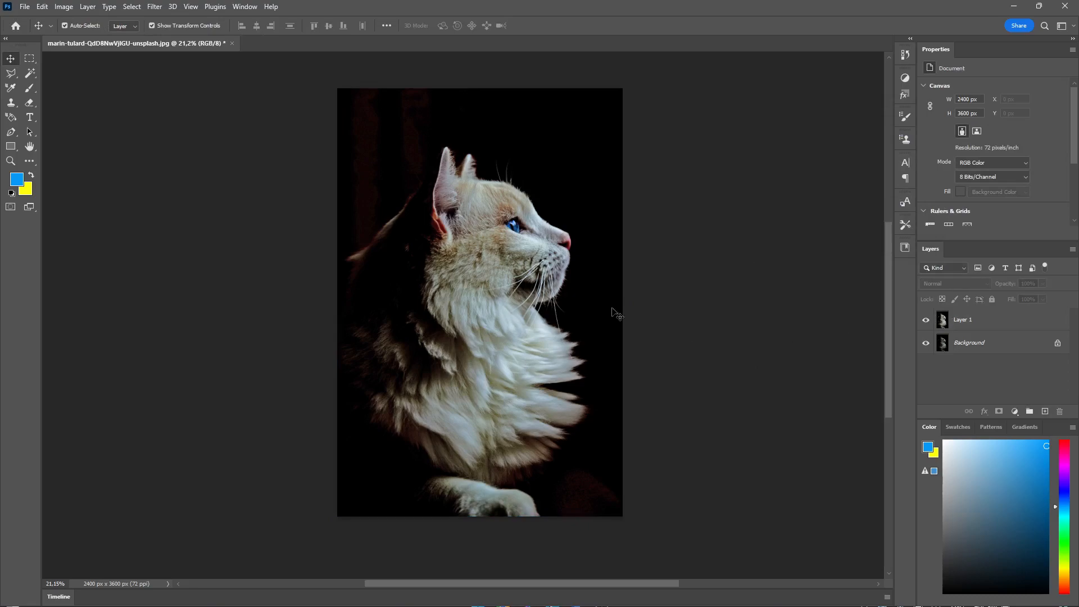
# Apply the Diffuse stylize filter to Layer 1 in Anisotropic mode
pyautogui.click(971, 321)
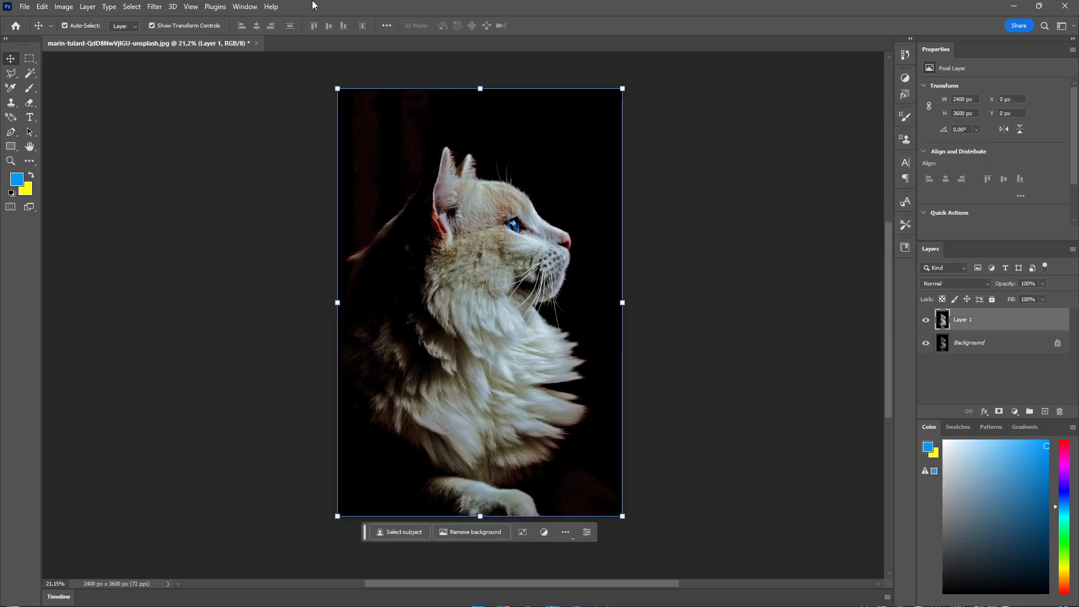
pyautogui.scroll(5, 486, 339)
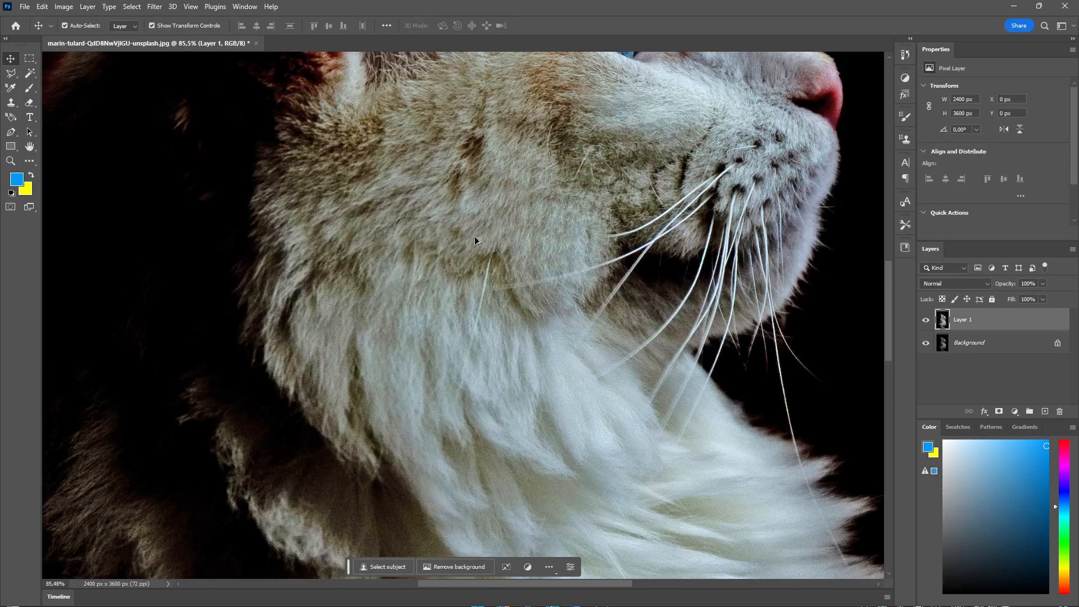
pyautogui.scroll(-3, 475, 236)
pyautogui.scroll(-3, 489, 239)
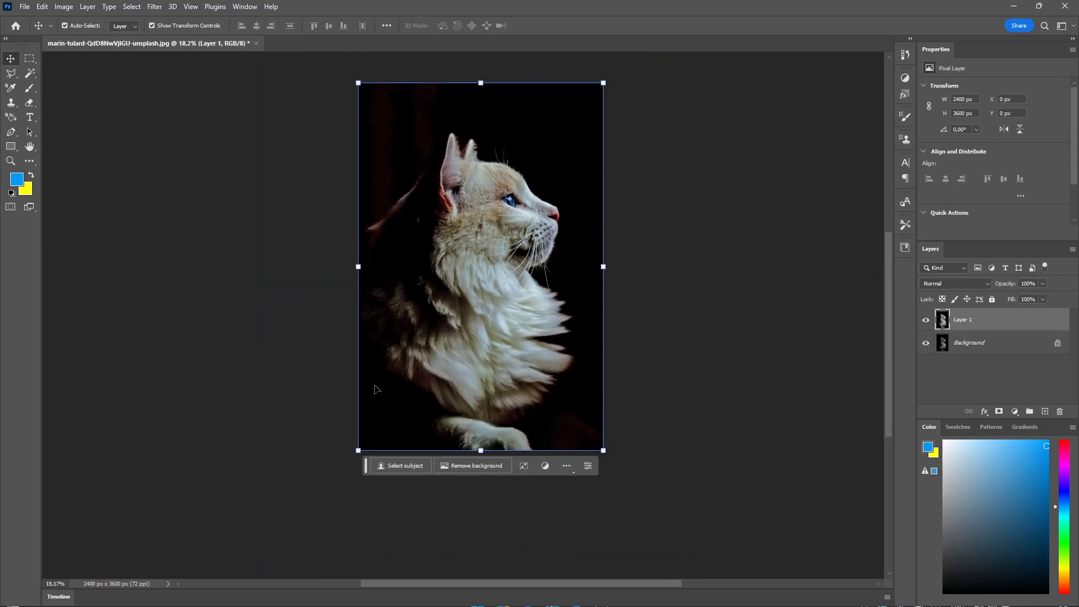
pyautogui.click(156, 7)
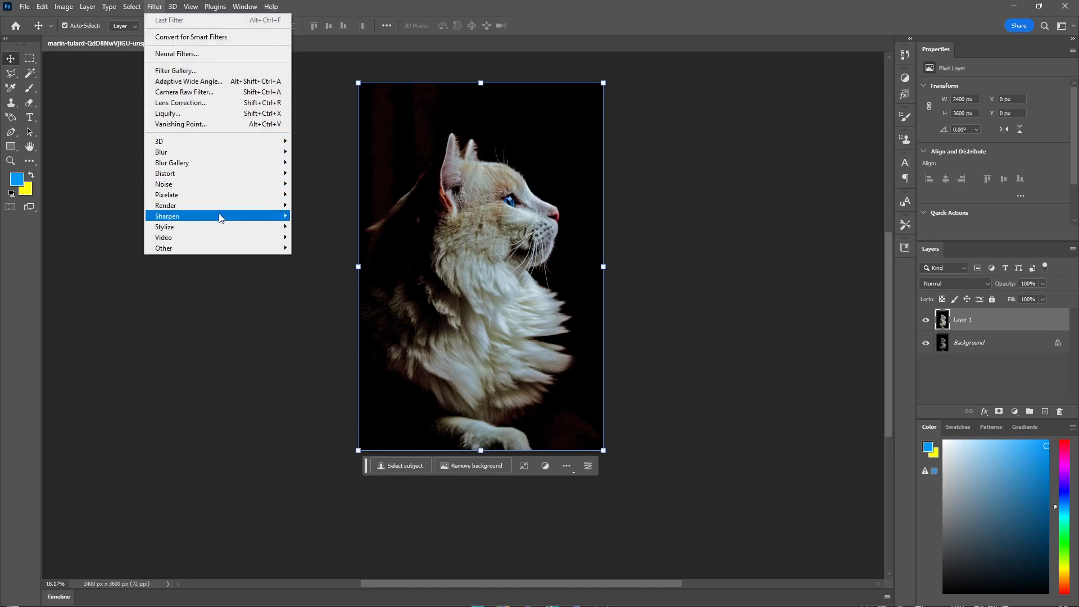
pyautogui.moveTo(220, 227)
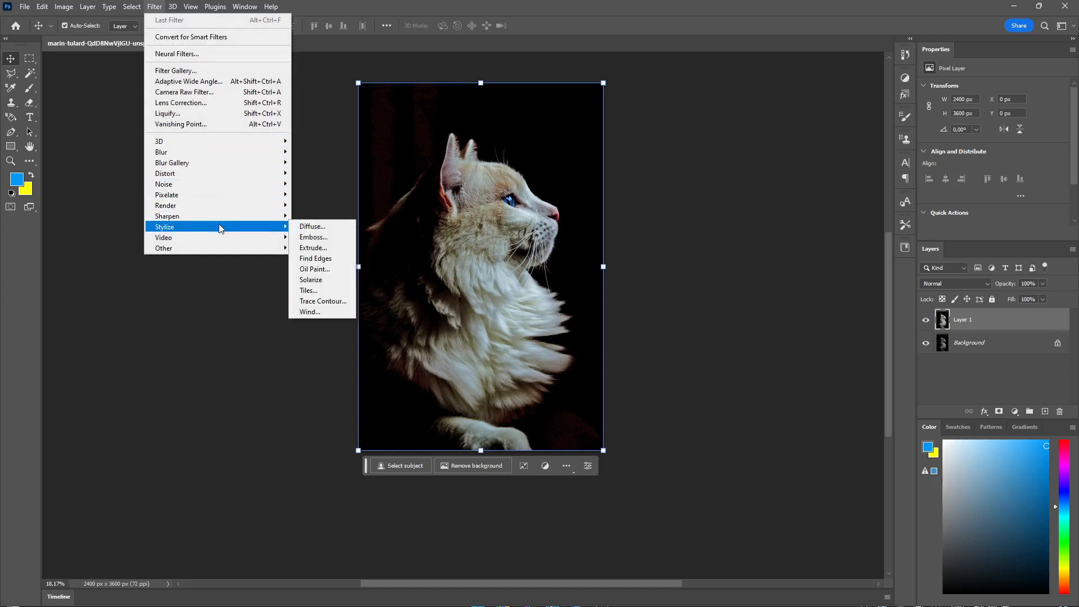
pyautogui.click(313, 227)
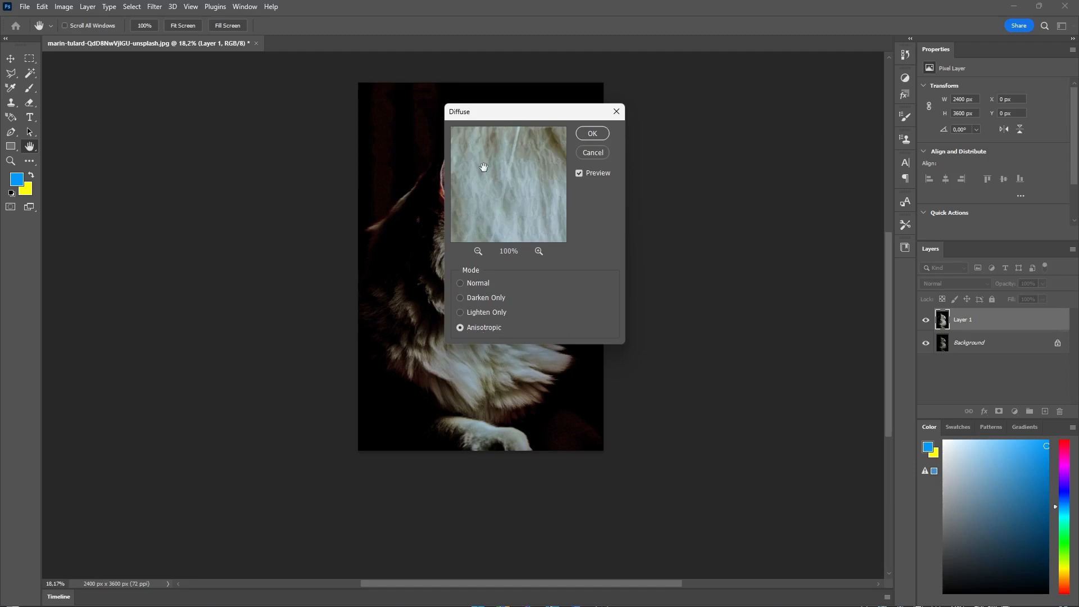
pyautogui.moveTo(484, 167); pyautogui.dragTo(590, 168)
pyautogui.click(593, 136)
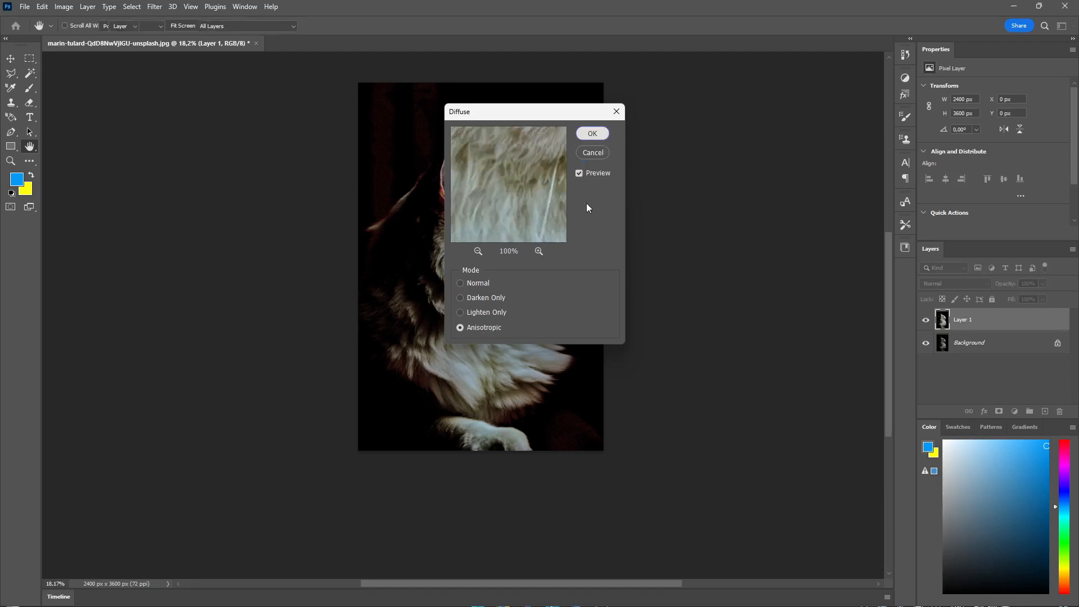
pyautogui.scroll(10, 495, 211)
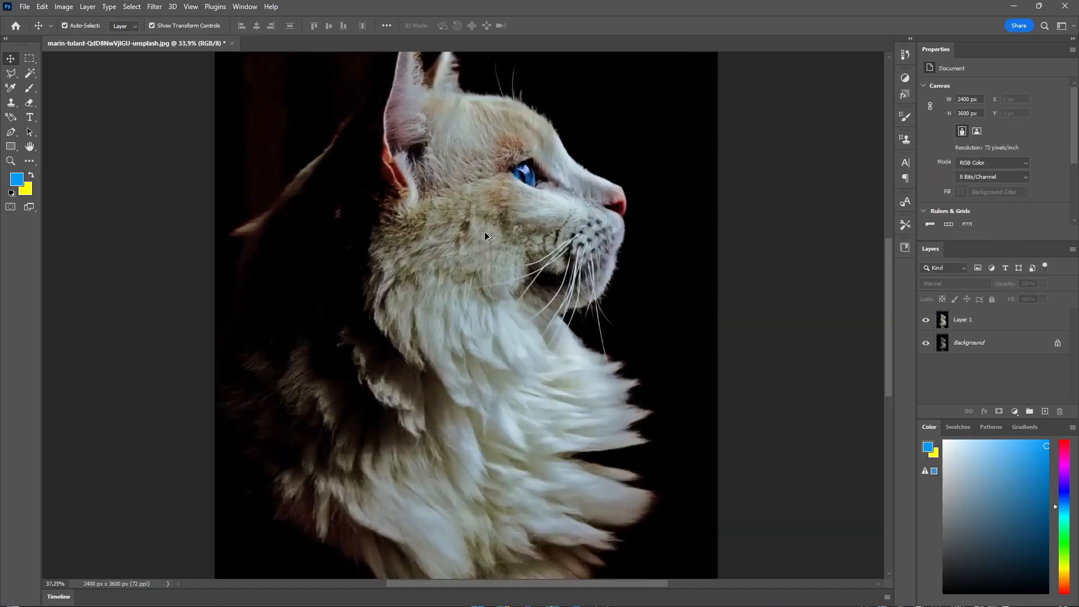
pyautogui.scroll(-12, 479, 173)
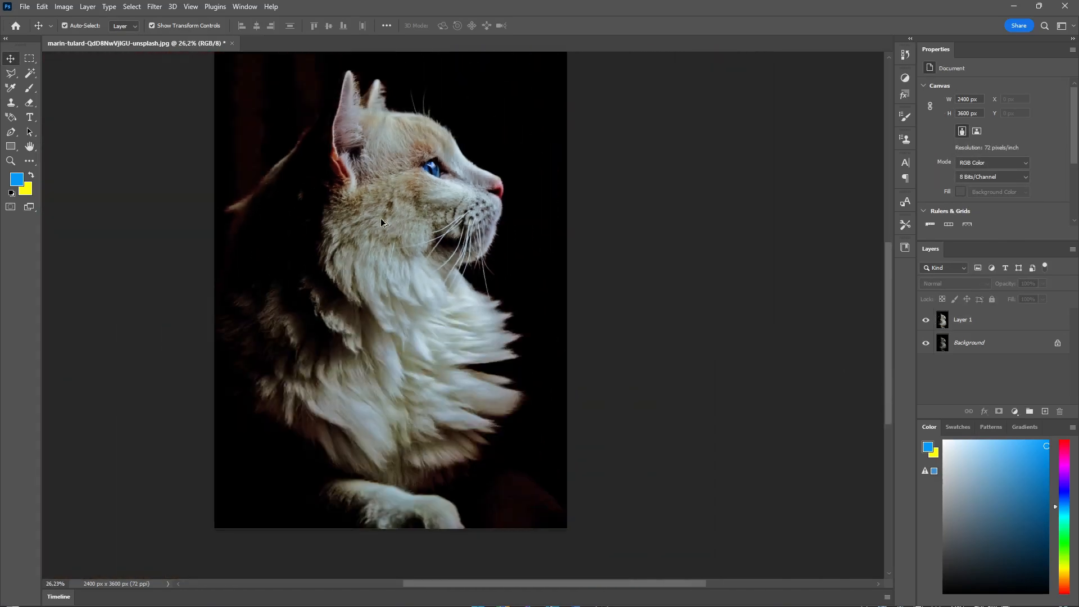
pyautogui.scroll(2, 486, 198)
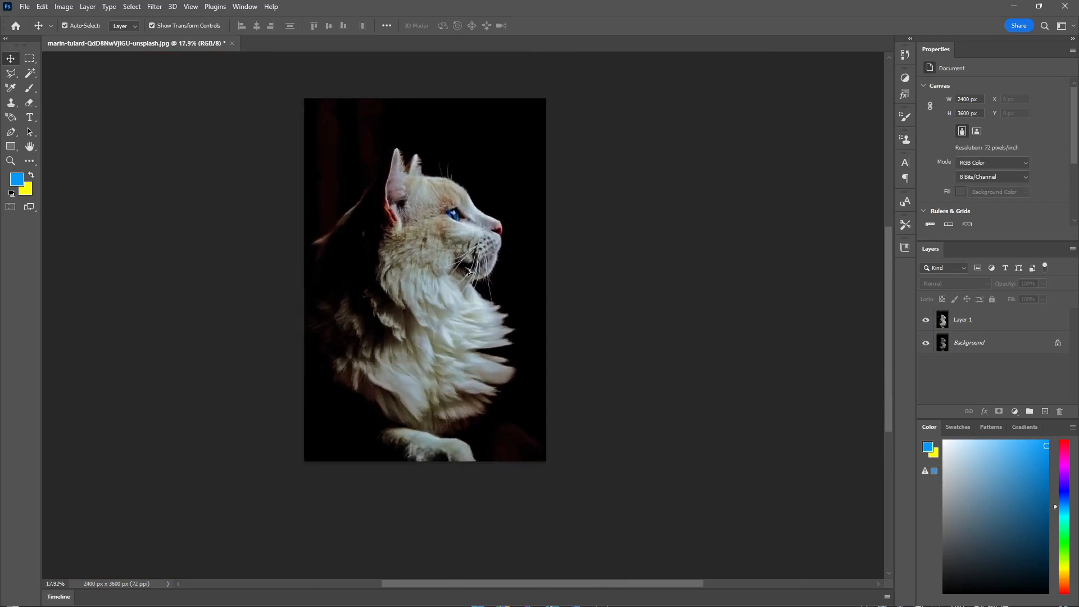
pyautogui.click(480, 298)
pyautogui.click(264, 326)
# Rotate the canvas 90° clockwise and reapply the Diffuse filter to Layer 1
pyautogui.click(360, 143)
pyautogui.click(360, 143)
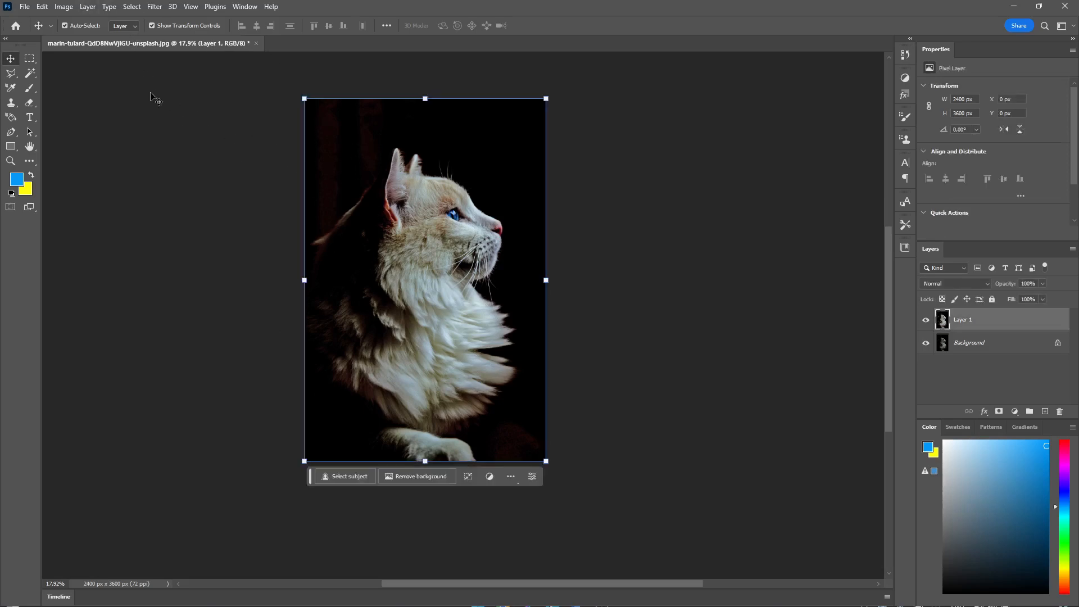
pyautogui.click(63, 6)
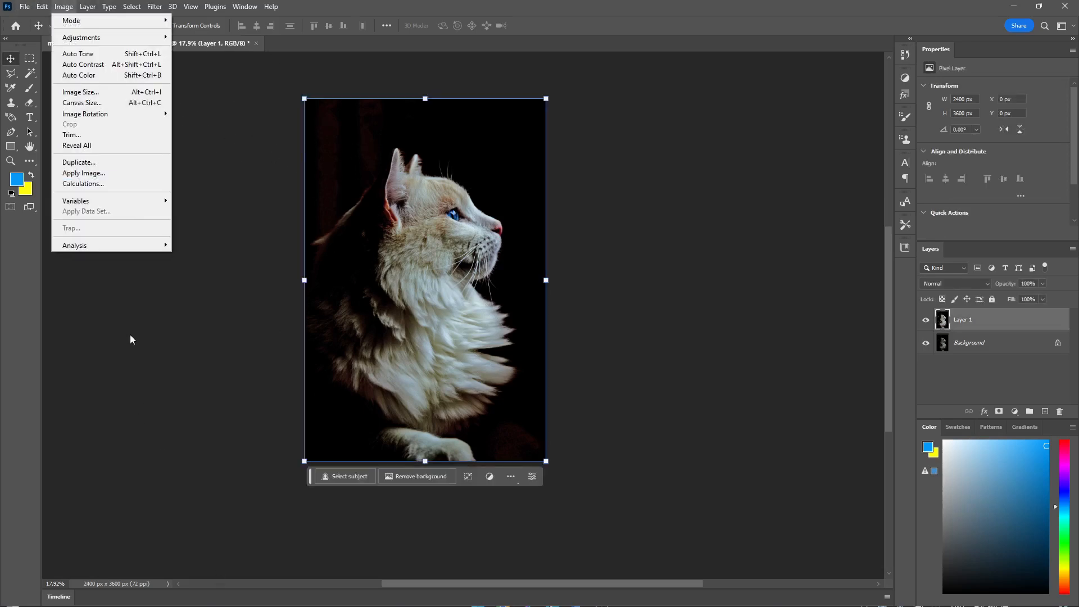
pyautogui.moveTo(116, 116)
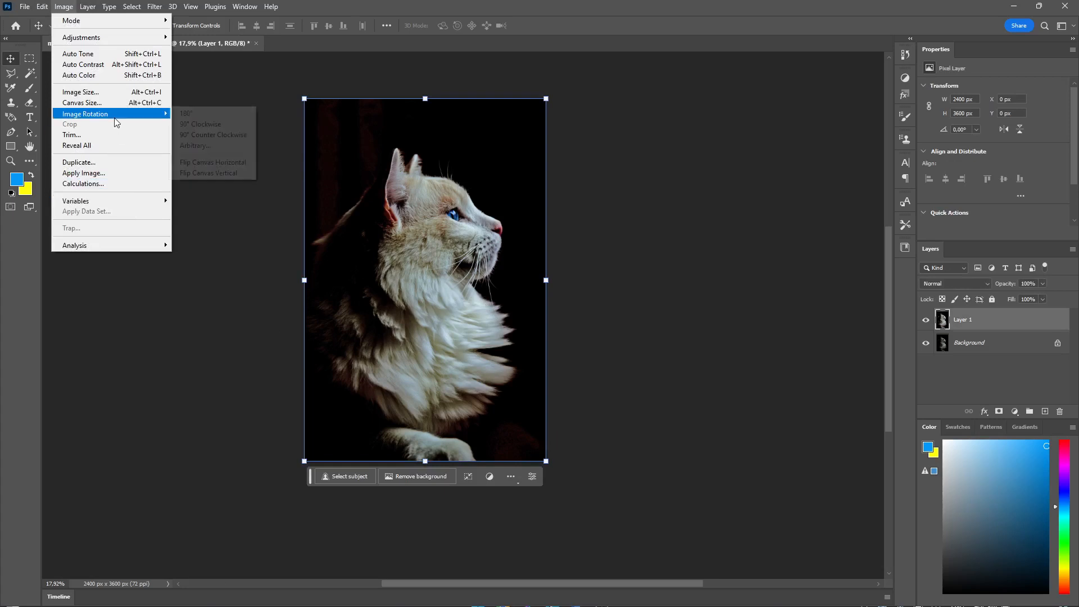
pyautogui.click(209, 124)
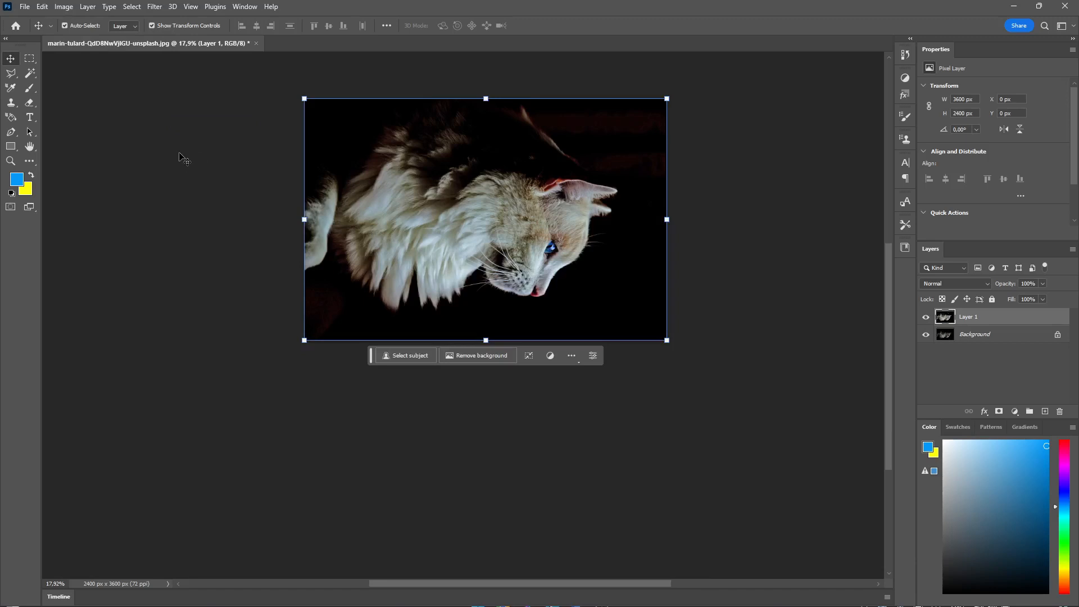
pyautogui.click(162, 9)
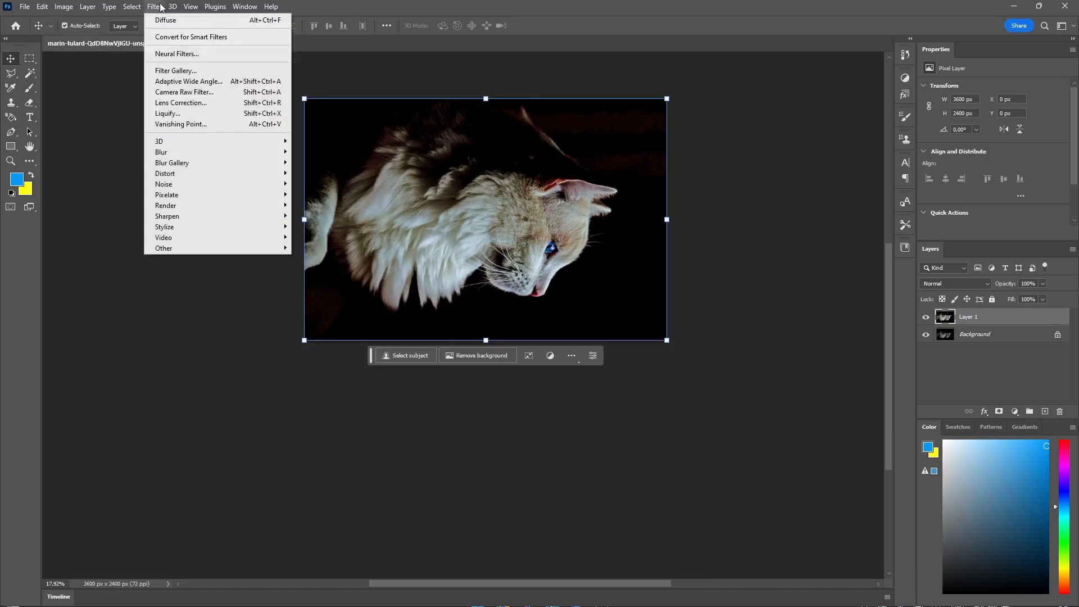
pyautogui.click(227, 22)
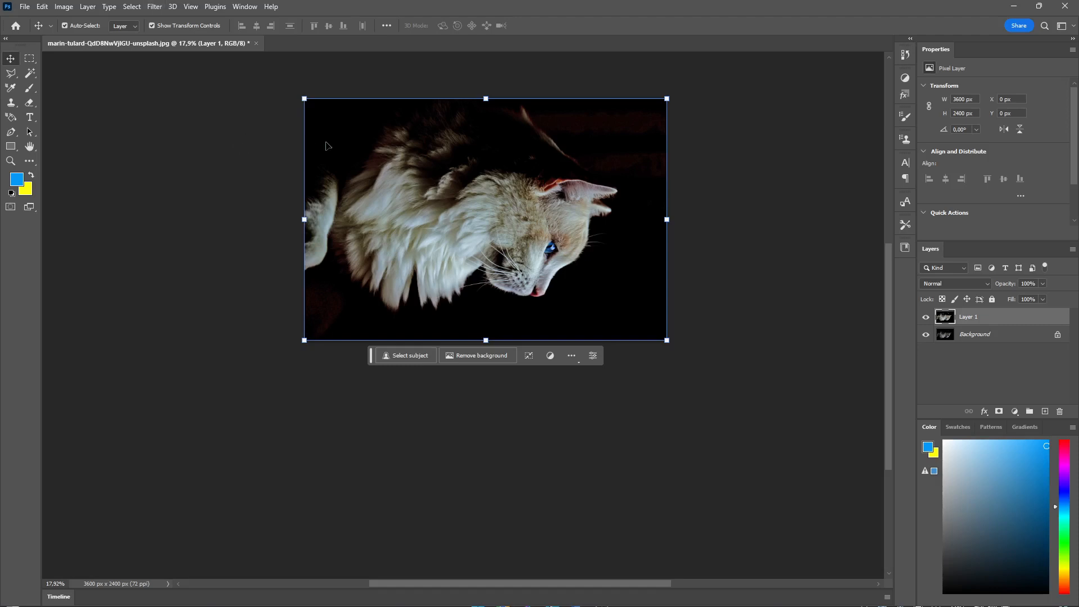
# Rotate the canvas another 90° clockwise and run the Diffuse filter on Layer 1 once more
pyautogui.click(40, 4)
pyautogui.moveTo(64, 6)
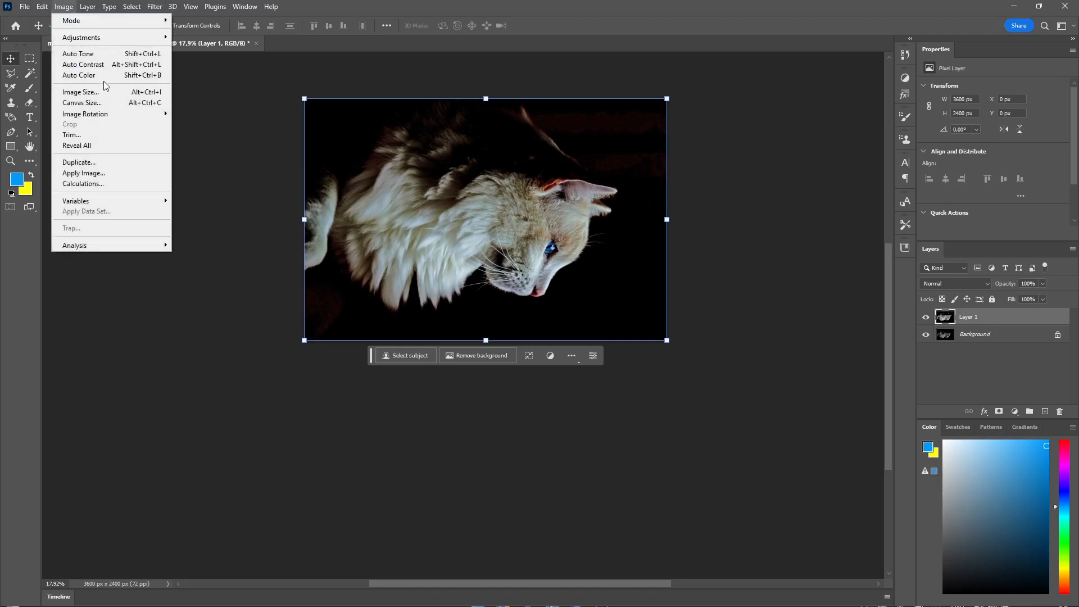
pyautogui.moveTo(149, 115)
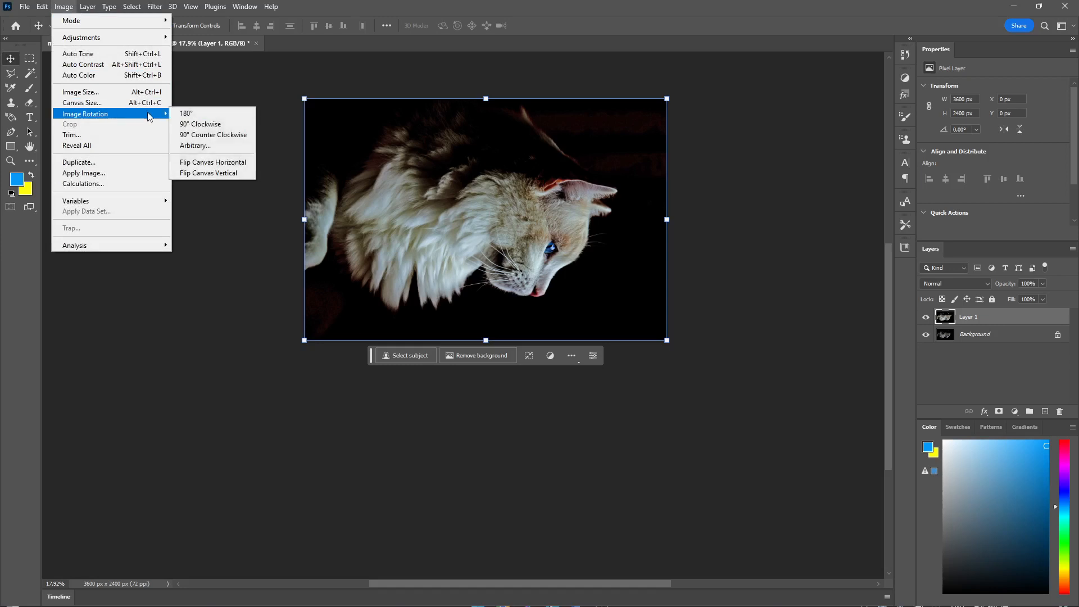
pyautogui.click(194, 125)
pyautogui.click(153, 8)
pyautogui.click(169, 21)
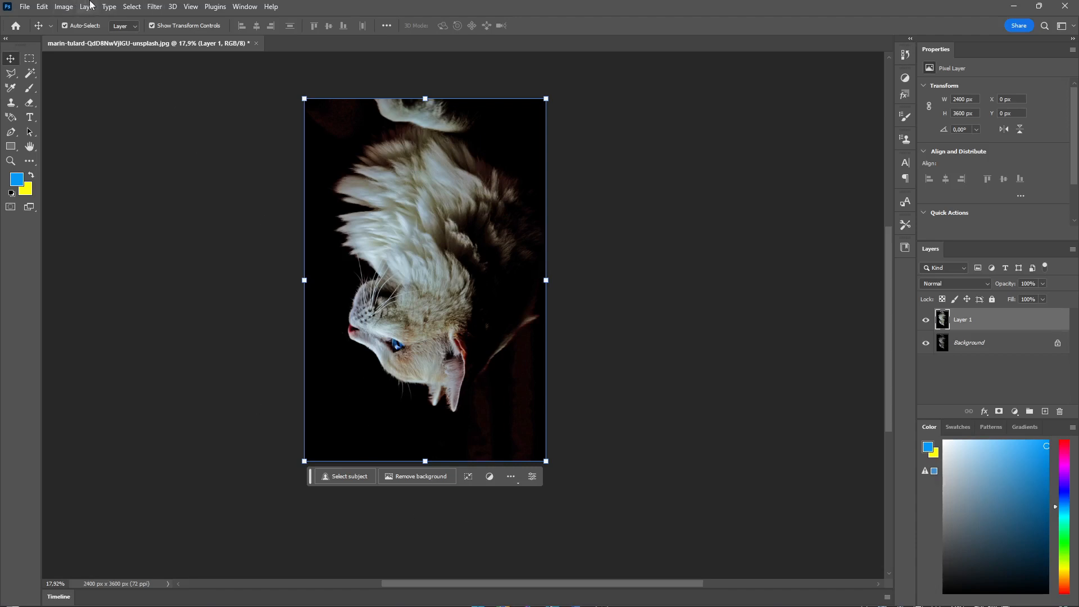
# Turn the canvas 90° clockwise a third time and repeat the Diffuse filter on Layer 1
pyautogui.click(69, 6)
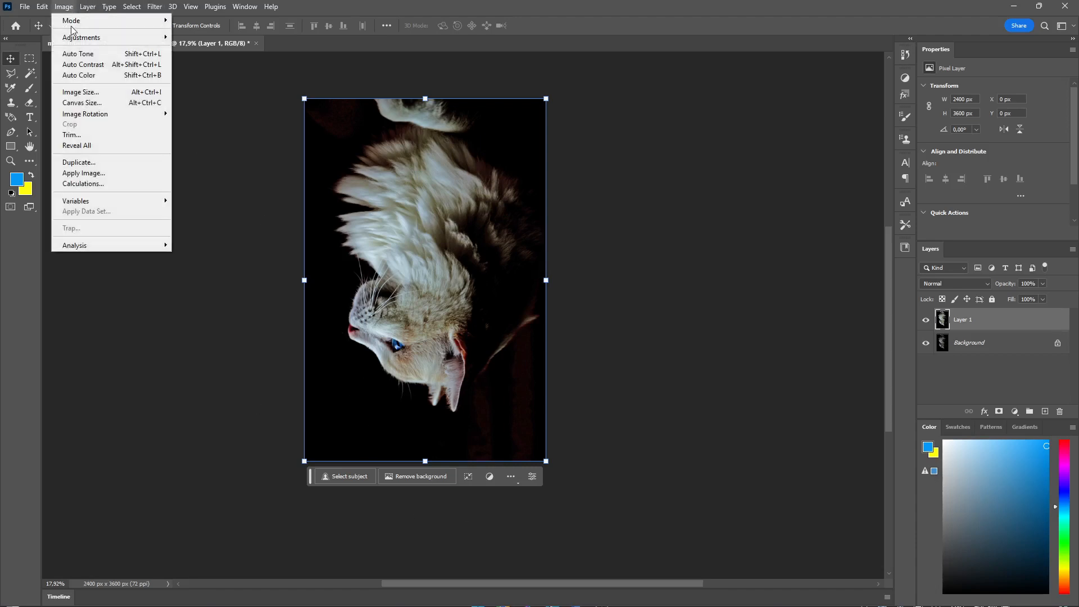
pyautogui.moveTo(101, 114)
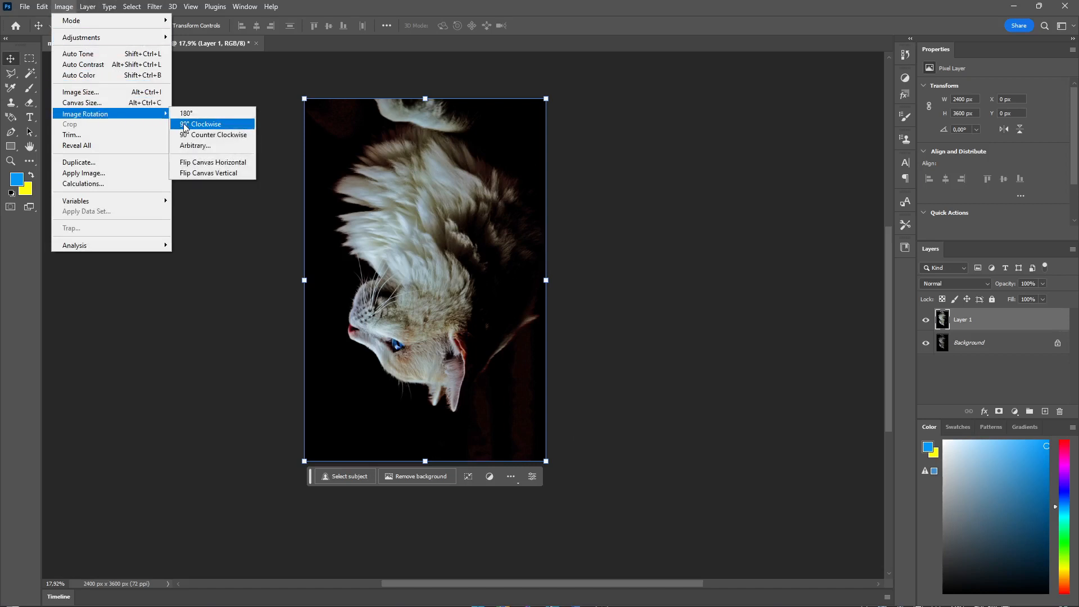
pyautogui.click(185, 124)
pyautogui.click(150, 6)
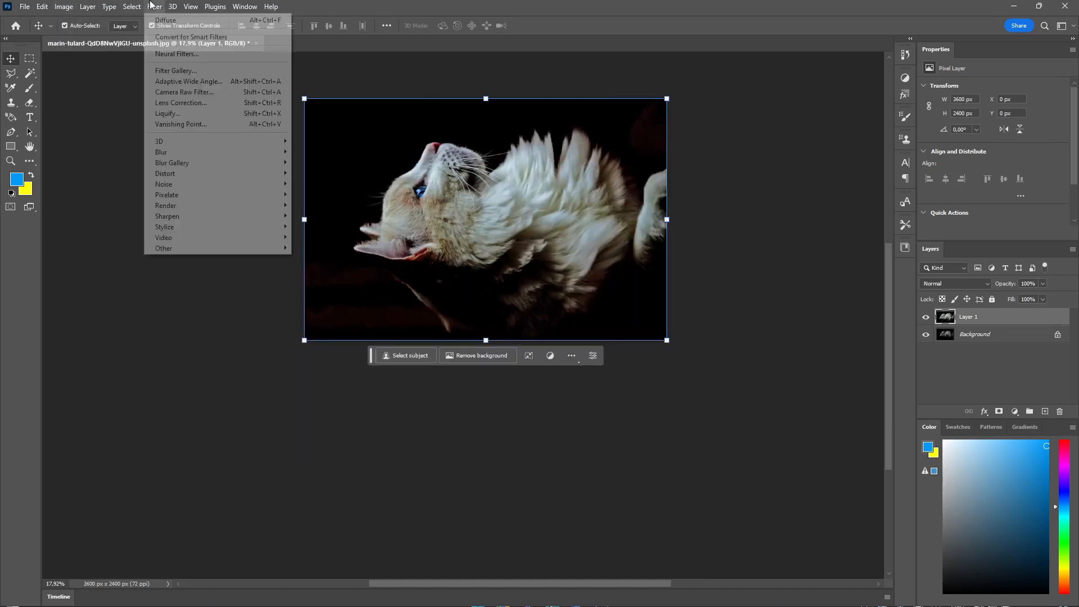
pyautogui.click(192, 21)
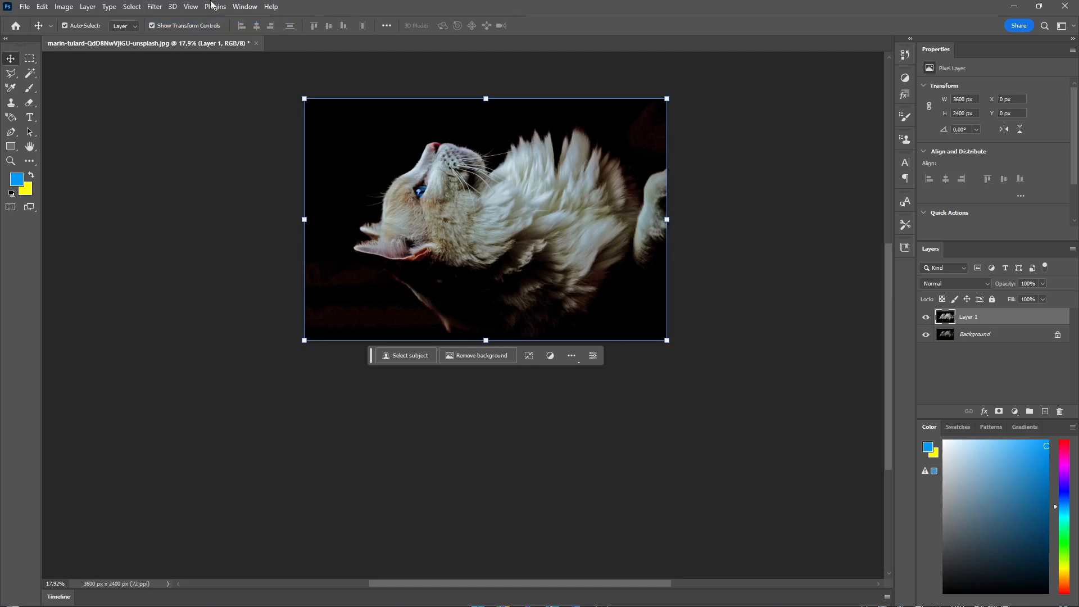
# Rotate the canvas a final 90° clockwise to return the cat to its upright orientation
pyautogui.click(60, 7)
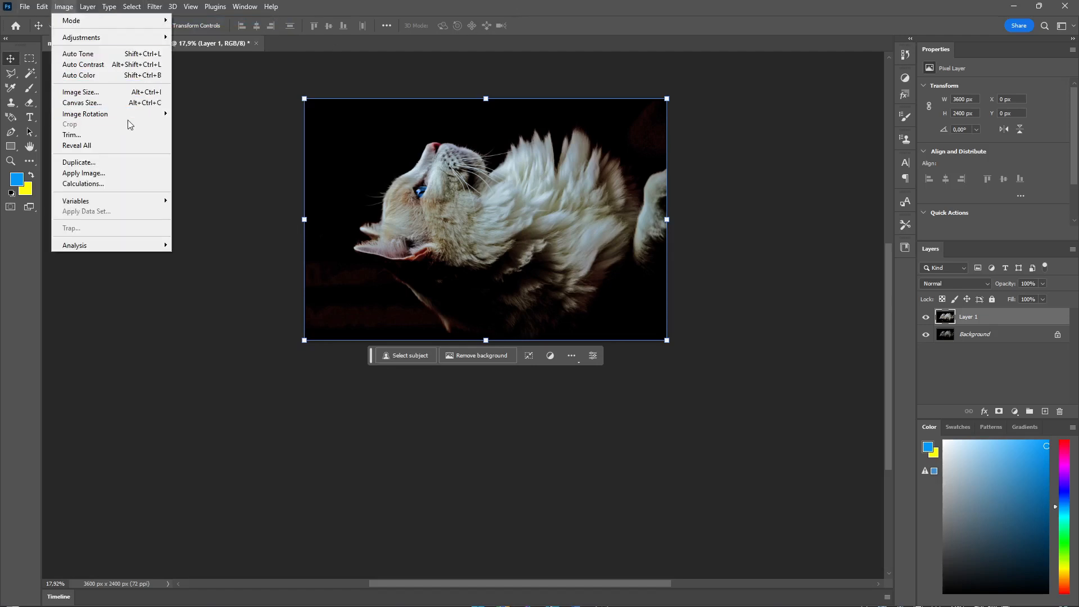
pyautogui.moveTo(138, 117)
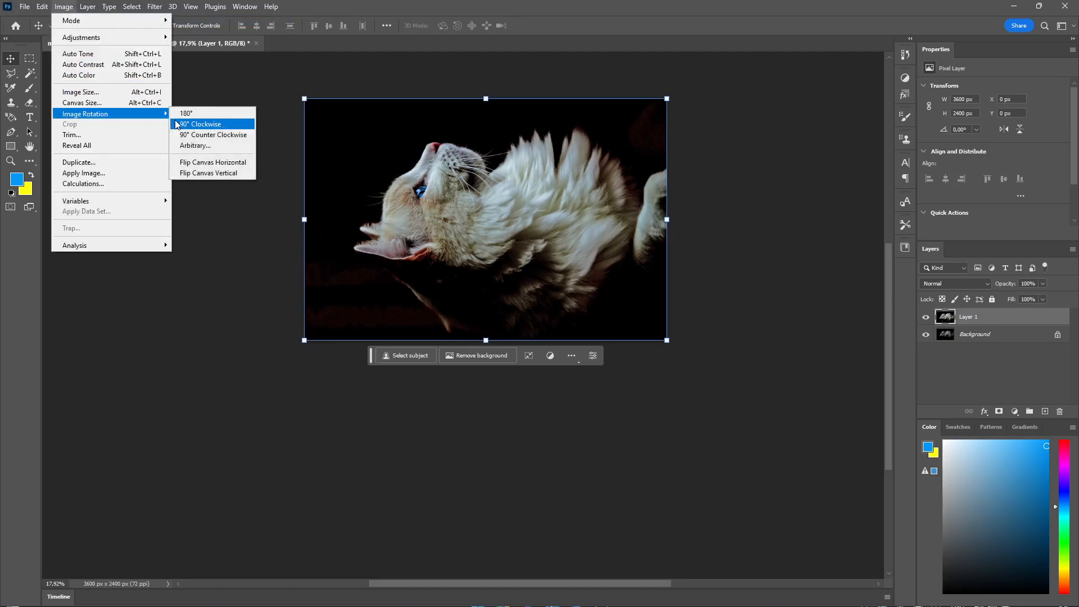
pyautogui.click(177, 124)
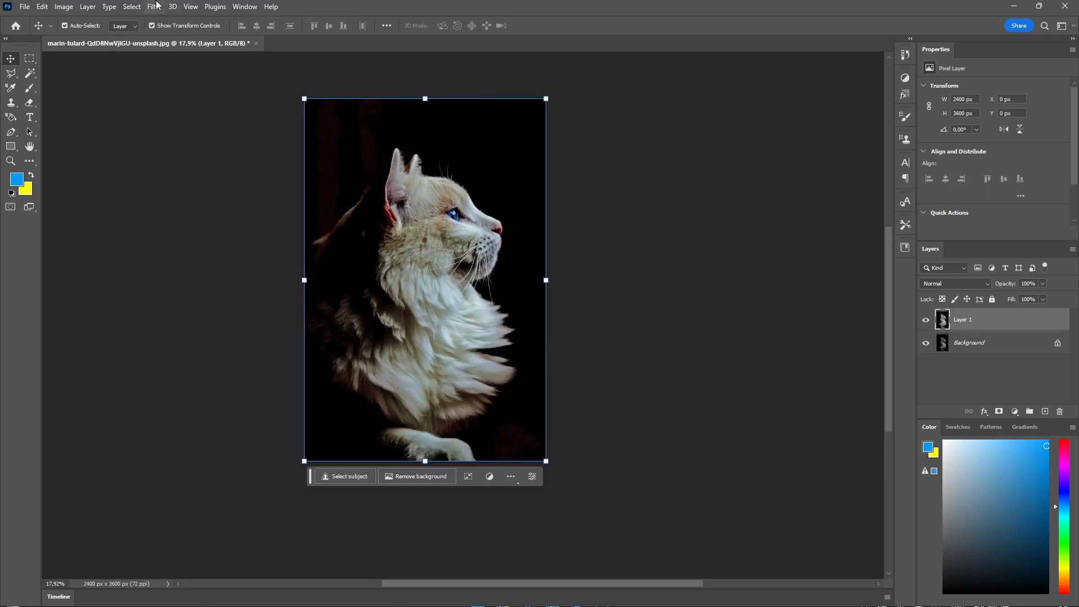
# Compare the diffused Layer 1 with the original Background by toggling its visibility and examining the fur up close
pyautogui.click(625, 226)
pyautogui.scroll(1, 312, 262)
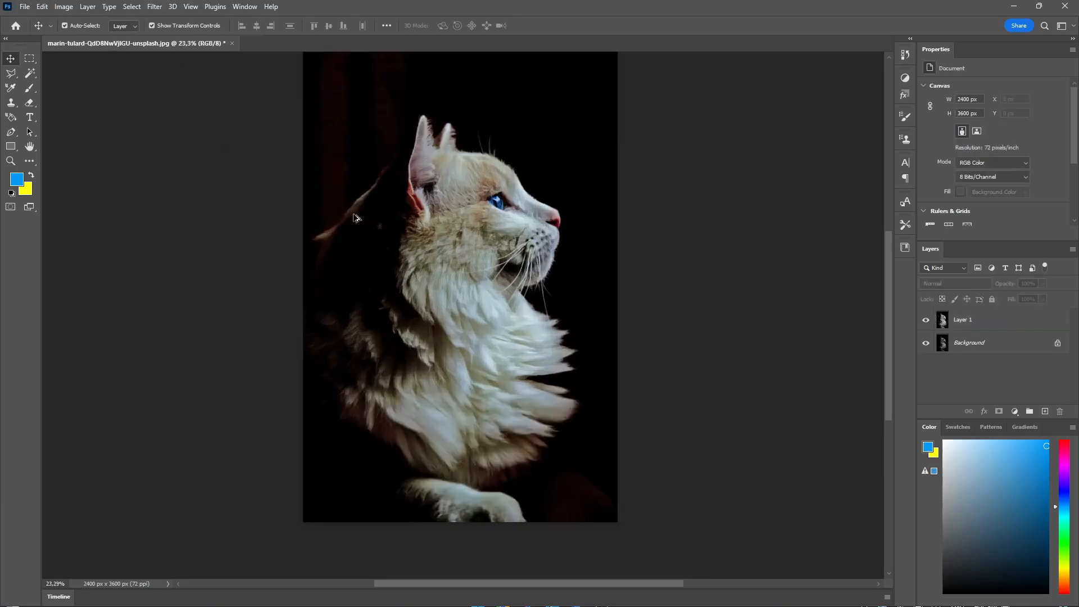
pyautogui.scroll(6, 356, 218)
pyautogui.scroll(-2, 578, 210)
pyautogui.scroll(2, 571, 216)
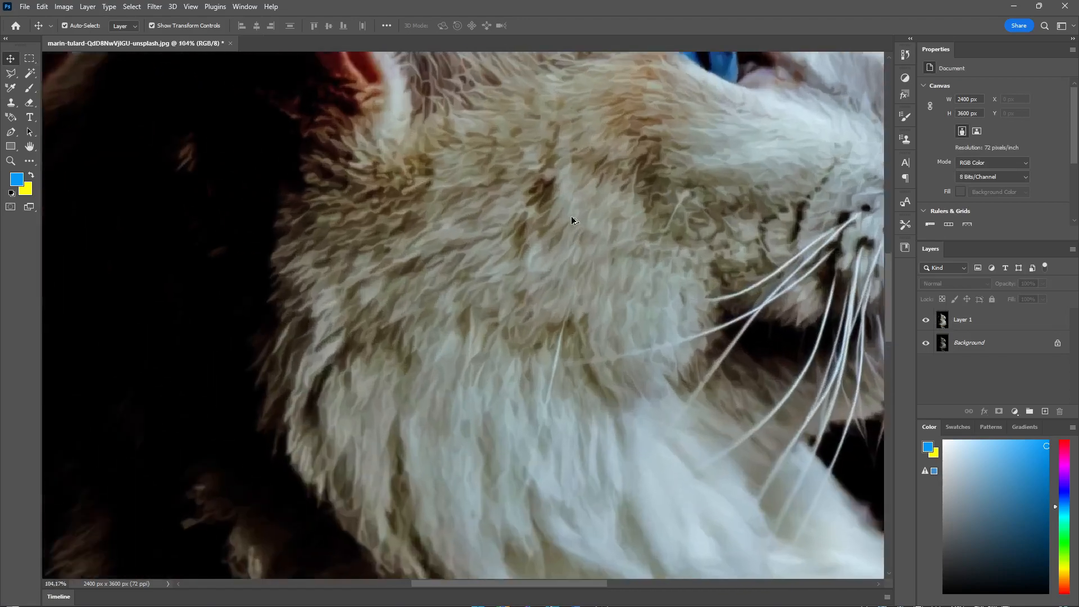
pyautogui.scroll(-2, 571, 220)
pyautogui.click(926, 320)
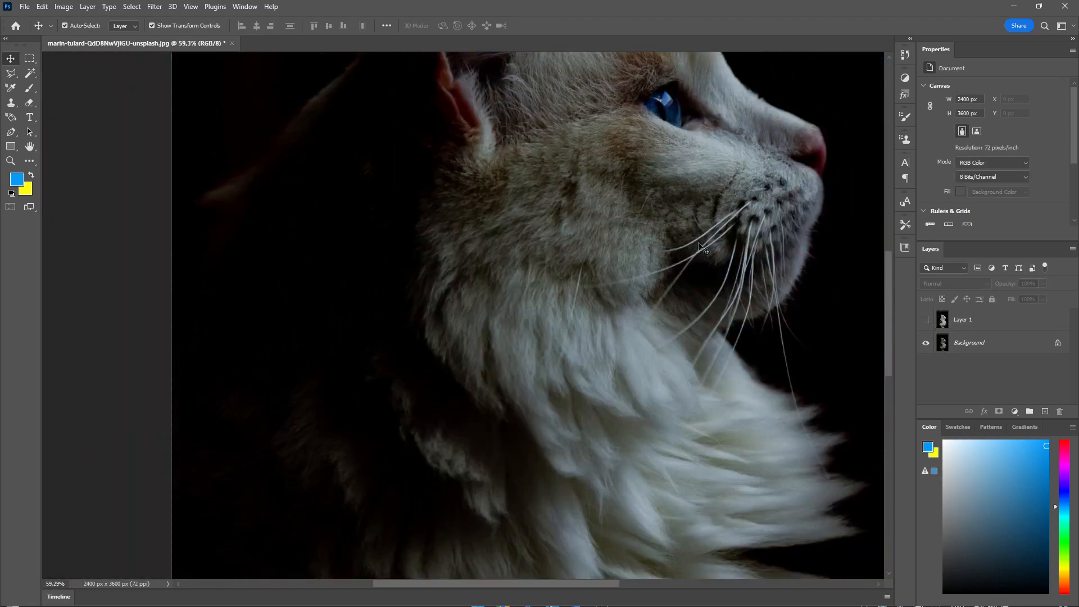
pyautogui.scroll(3, 518, 192)
pyautogui.scroll(1, 562, 194)
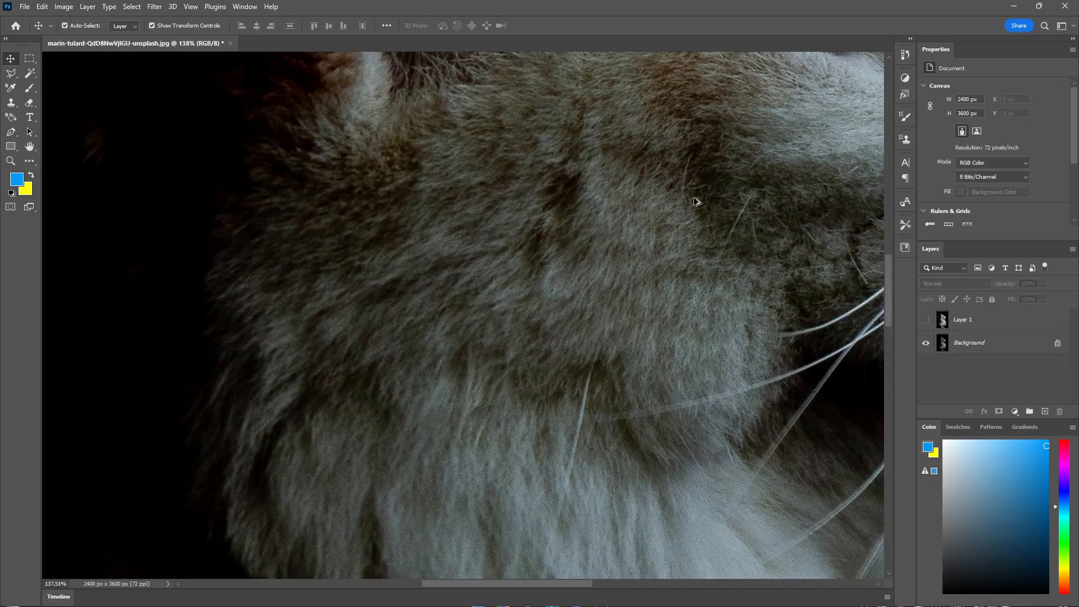
pyautogui.click(926, 319)
pyautogui.scroll(-3, 571, 216)
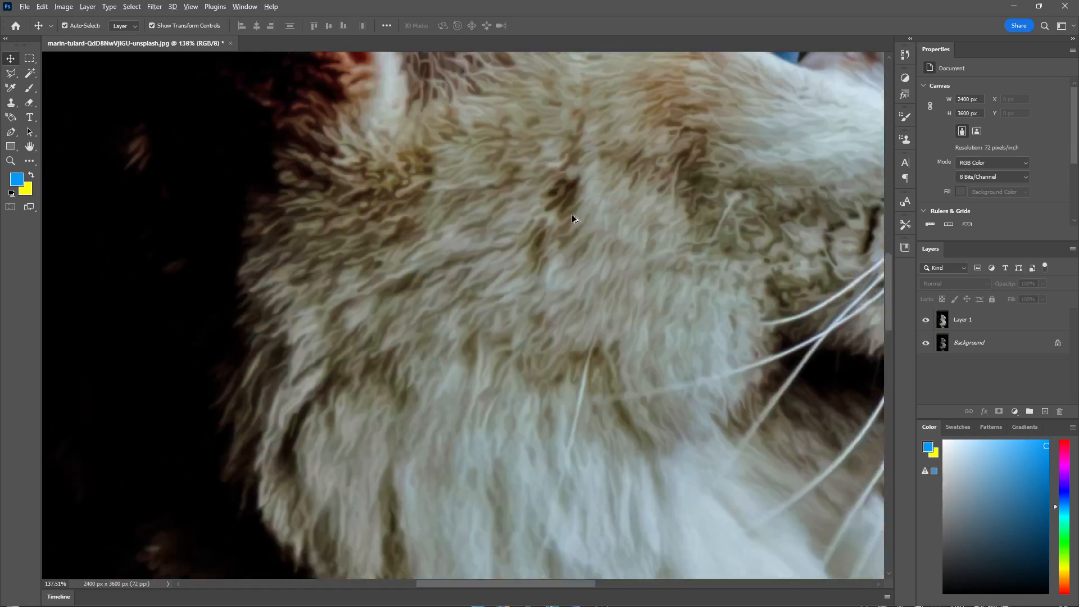
pyautogui.scroll(-3, 566, 227)
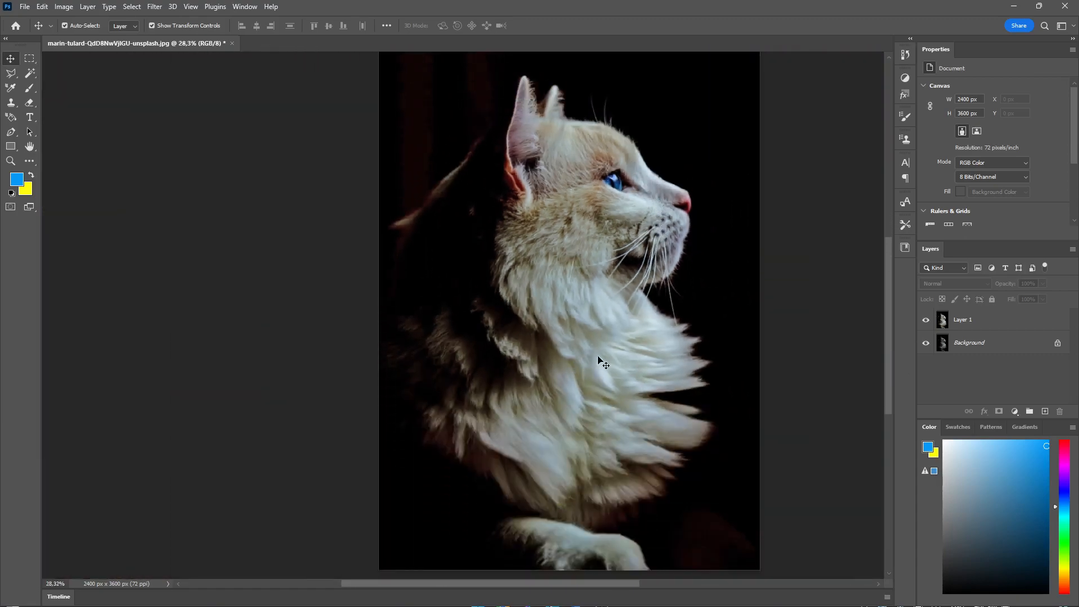
pyautogui.scroll(5, 575, 253)
pyautogui.scroll(-3, 554, 265)
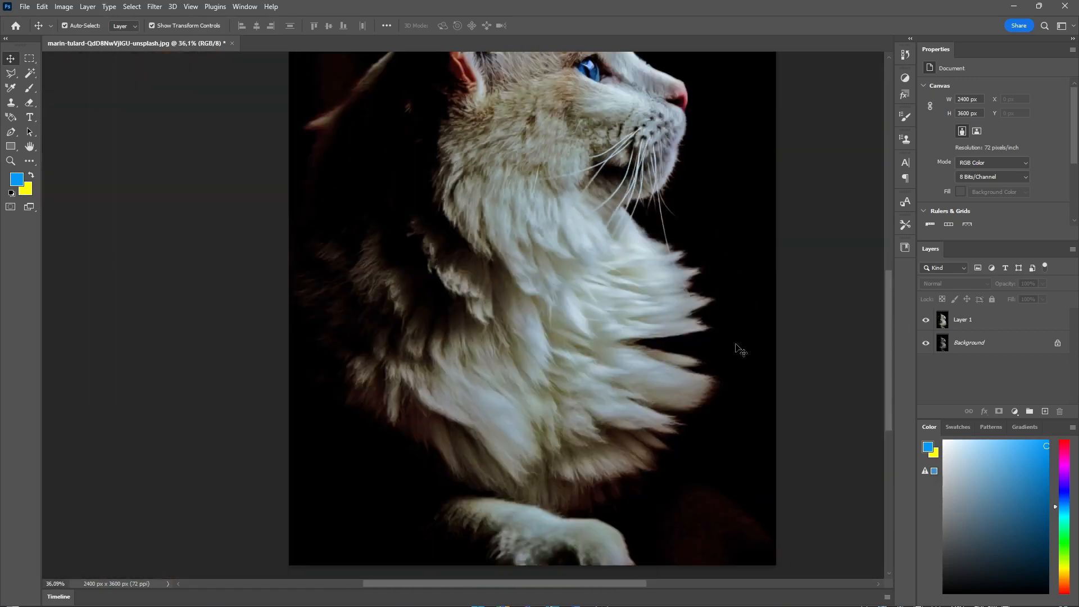
pyautogui.scroll(1, 787, 387)
# Duplicate Layer 1 and apply a High Pass filter with a 2.0-pixel radius to the copy
pyautogui.click(990, 323)
pyautogui.scroll(-2, 685, 456)
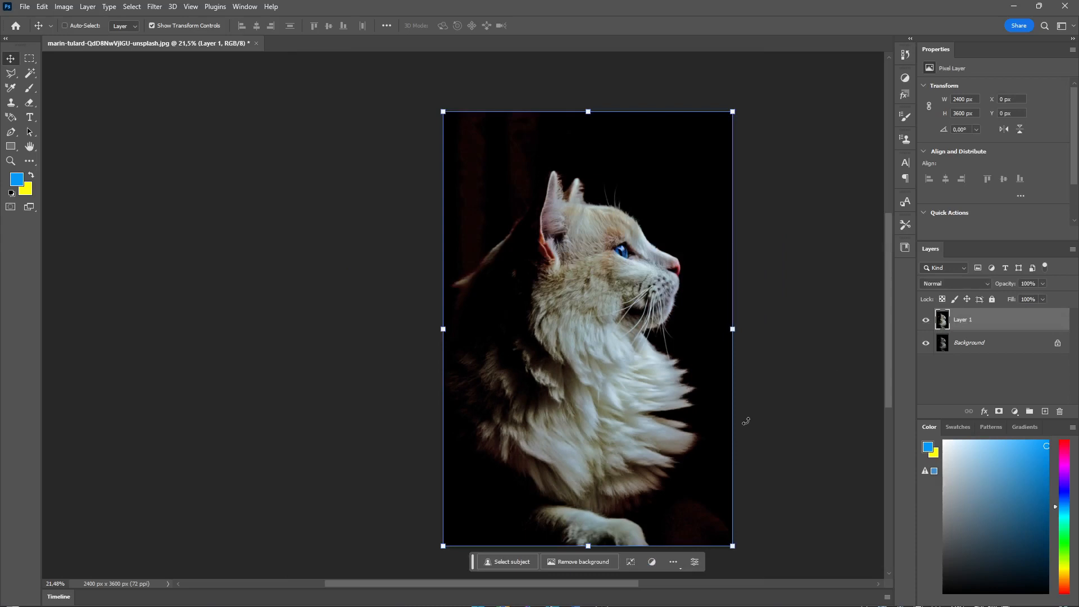
pyautogui.hotkey('ctrl', 'j')
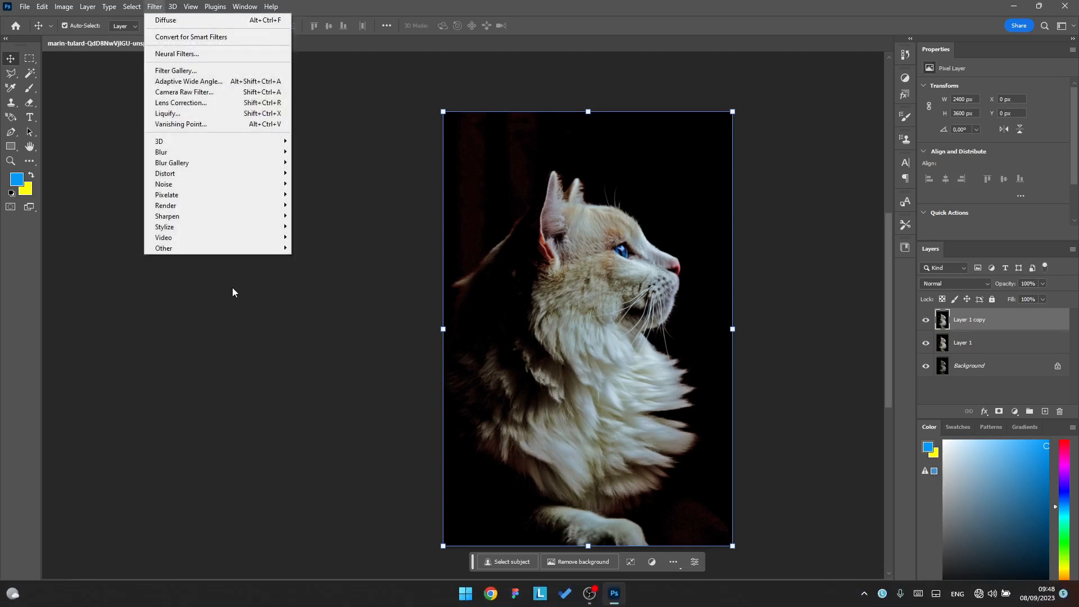
pyautogui.moveTo(244, 251)
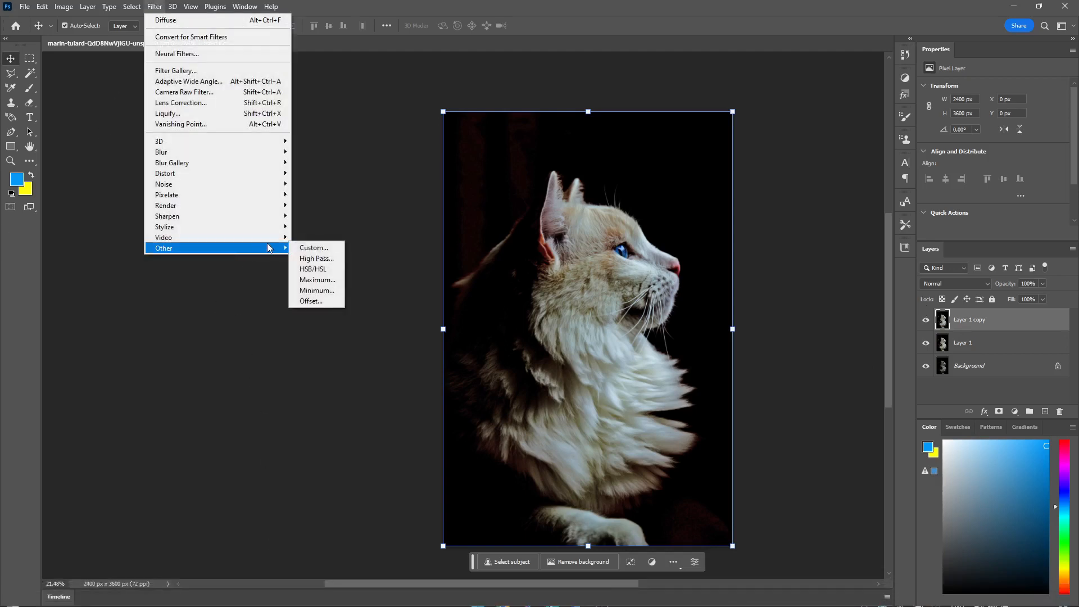
pyautogui.click(306, 258)
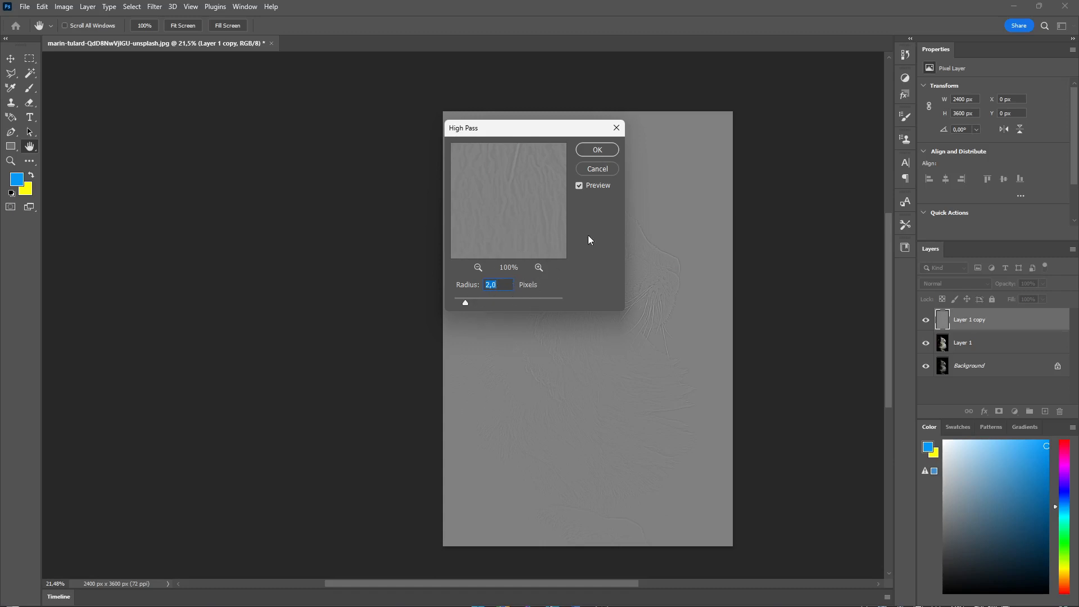
pyautogui.click(598, 149)
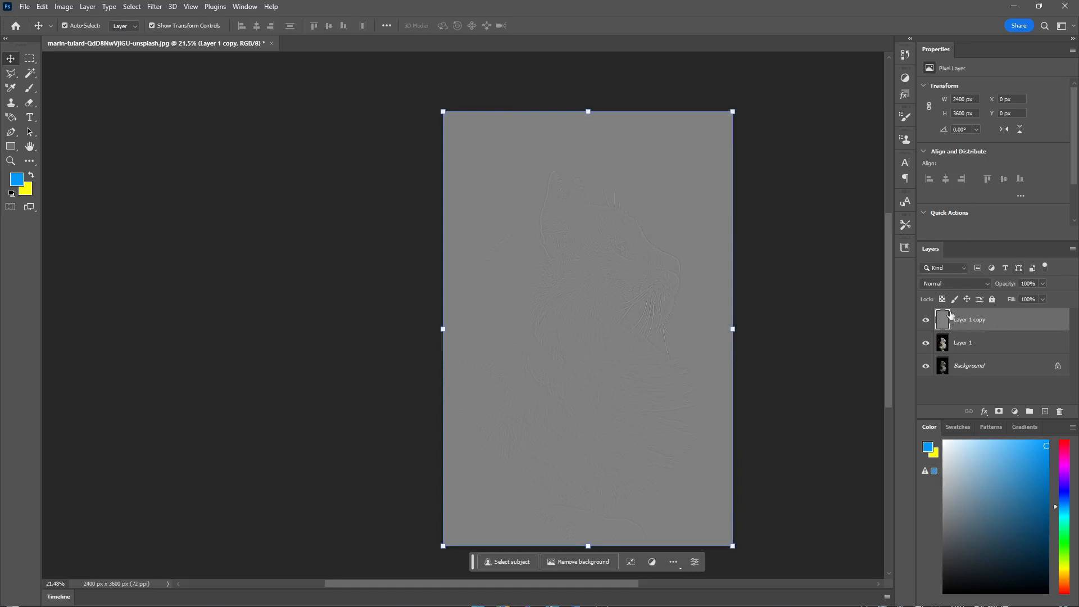
# Set the blend mode of the High Pass layer to Overlay
pyautogui.click(988, 285)
pyautogui.click(987, 285)
pyautogui.click(966, 286)
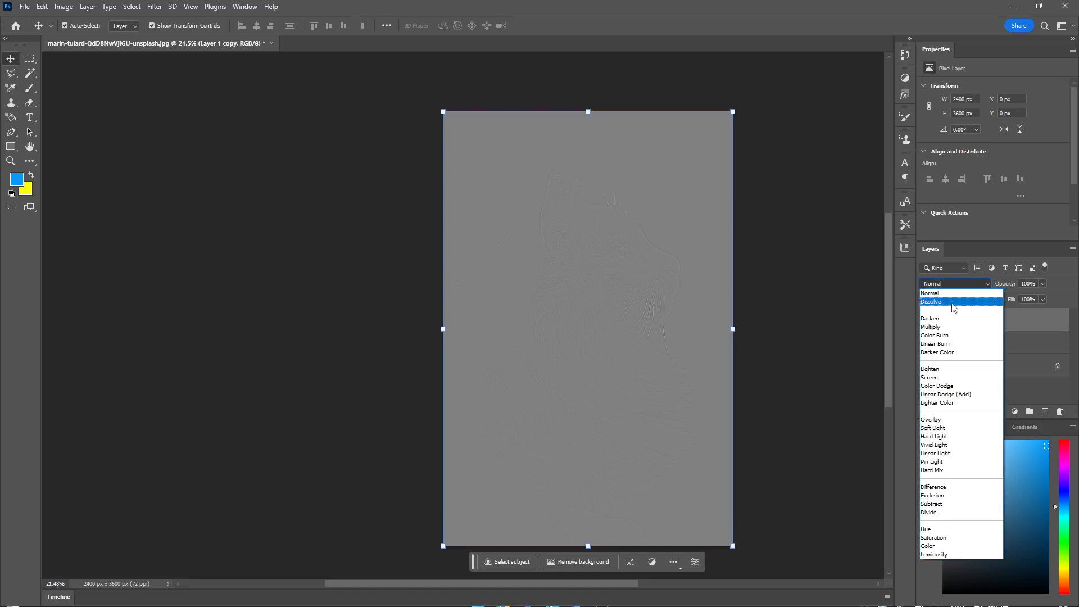
pyautogui.click(954, 422)
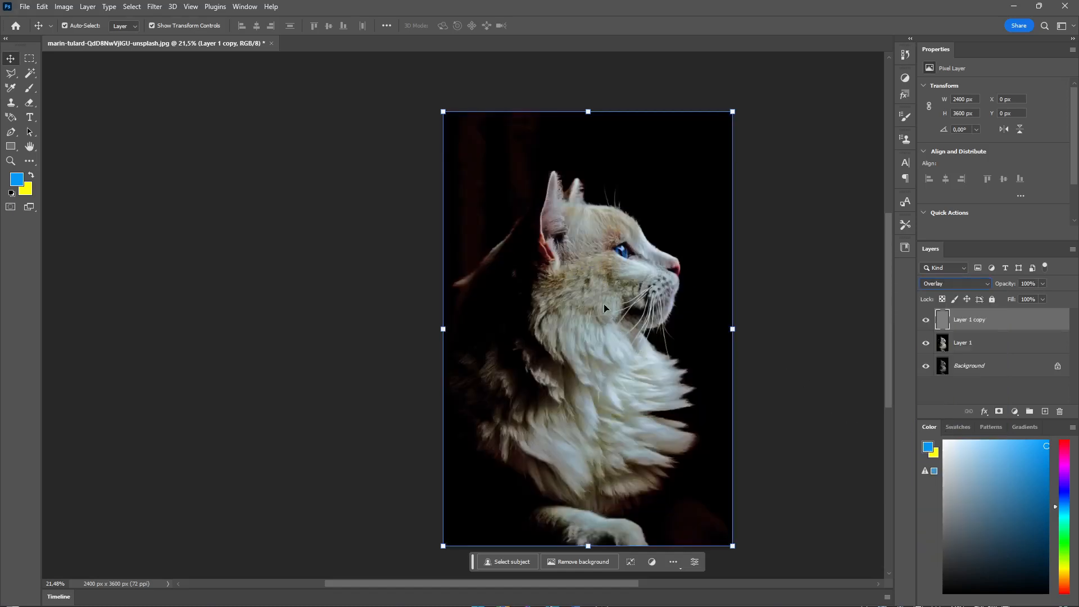
# Examine the sharpening on the cat's fur up close with the High Pass layer hidden and shown
pyautogui.click(745, 301)
pyautogui.scroll(3, 590, 290)
pyautogui.scroll(6, 609, 271)
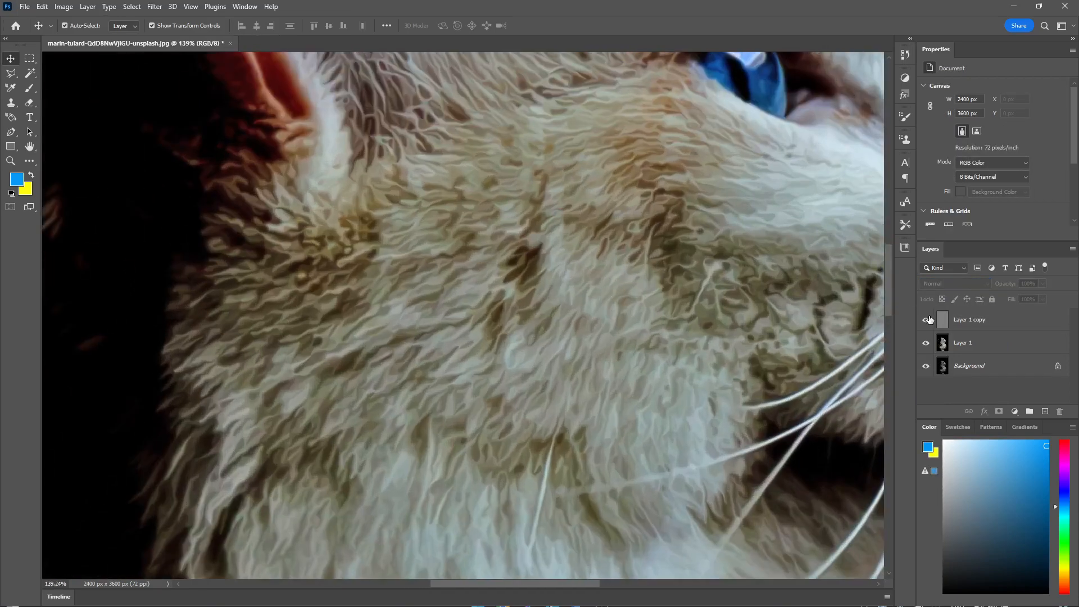
pyautogui.click(925, 320)
pyautogui.click(926, 320)
pyautogui.scroll(-5, 466, 272)
pyautogui.scroll(-1, 465, 272)
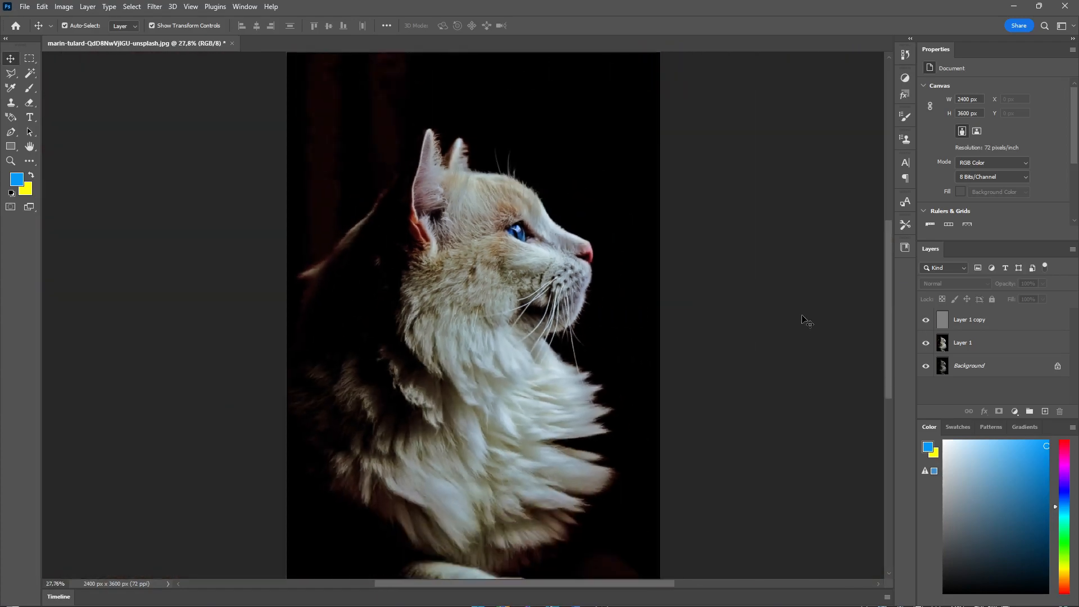
# Merge Layer 1 copy and Layer 1 into a single layer above the Background
pyautogui.click(969, 329)
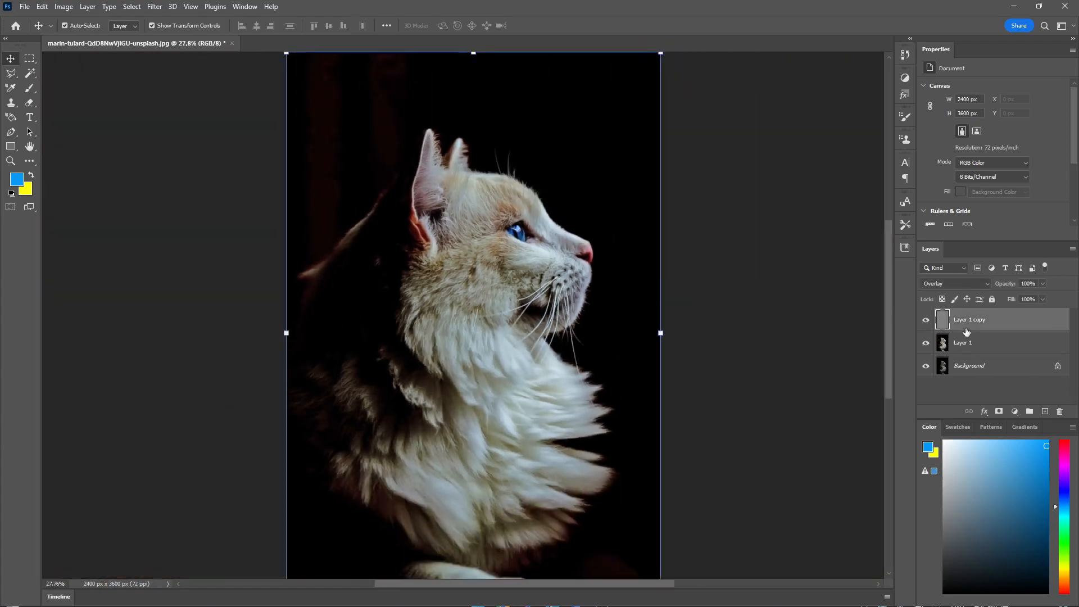
pyautogui.press('ctrl')
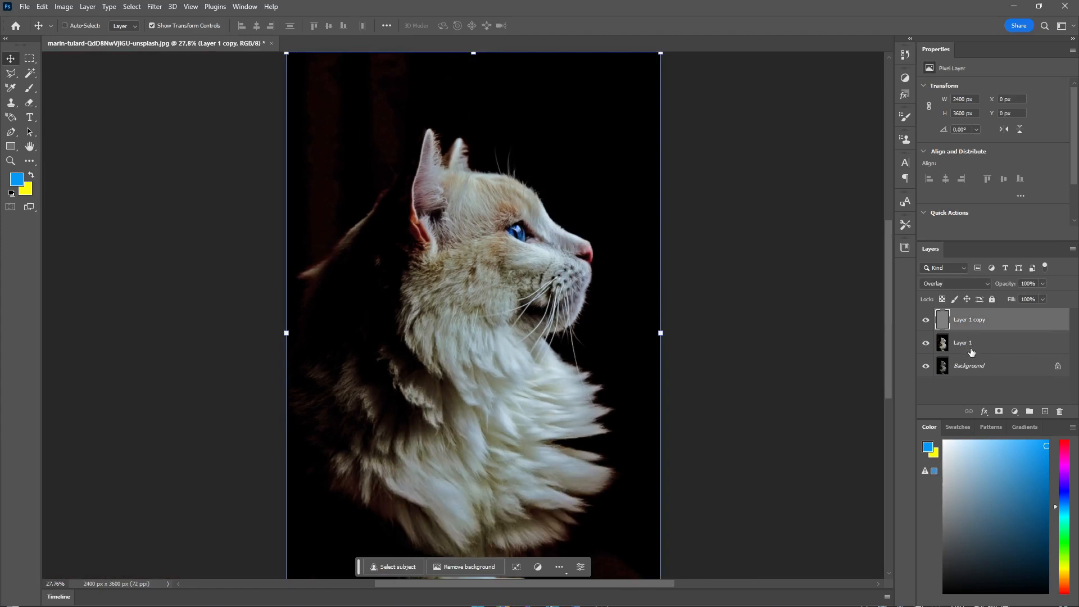
pyautogui.keyDown('ctrl'); pyautogui.click(972, 349); pyautogui.keyUp('ctrl')
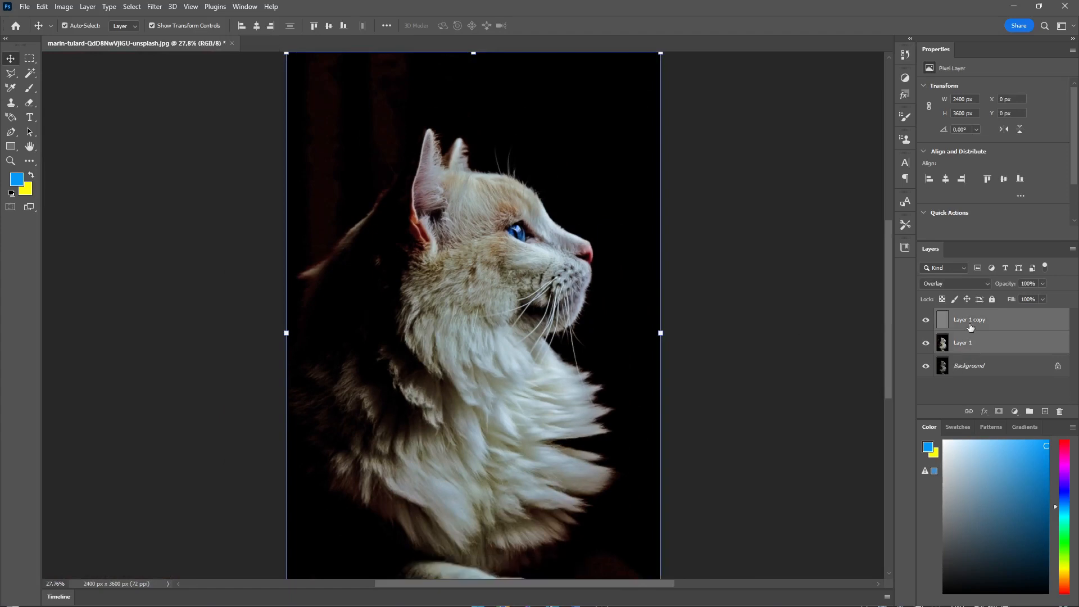
pyautogui.rightClick(984, 356)
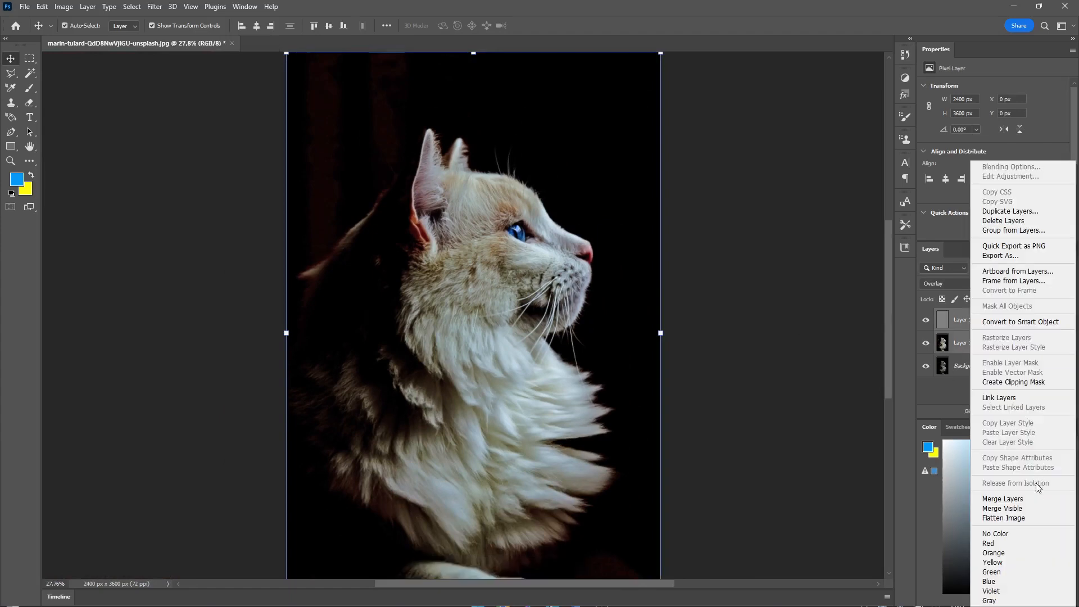
pyautogui.click(1037, 501)
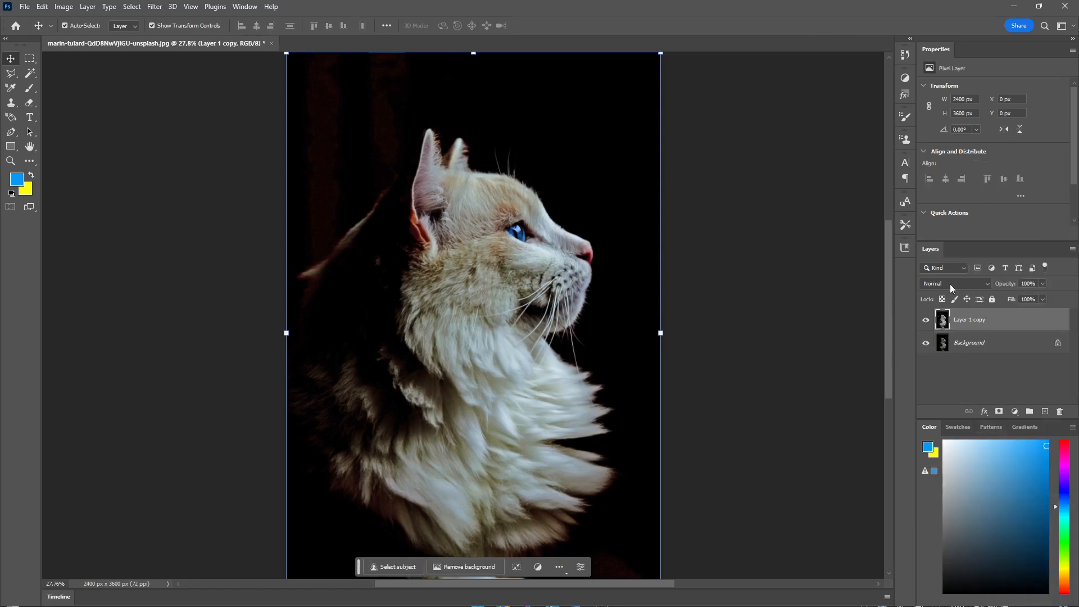
pyautogui.moveTo(538, 292); pyautogui.dragTo(614, 276)
pyautogui.hotkey('ctrl', 'z')
pyautogui.click(778, 299)
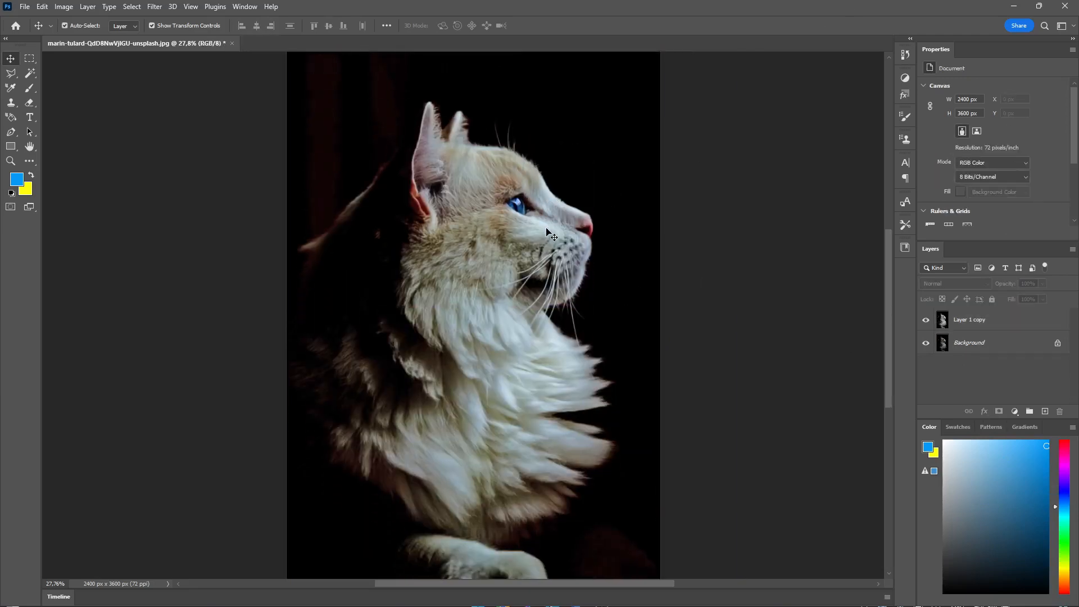
# Examine the painted fur and face of the merged image, both up close and as a whole
pyautogui.press('super')
pyautogui.press('super')
pyautogui.scroll(-3, 549, 225)
pyautogui.scroll(6, 511, 247)
pyautogui.scroll(-4, 498, 242)
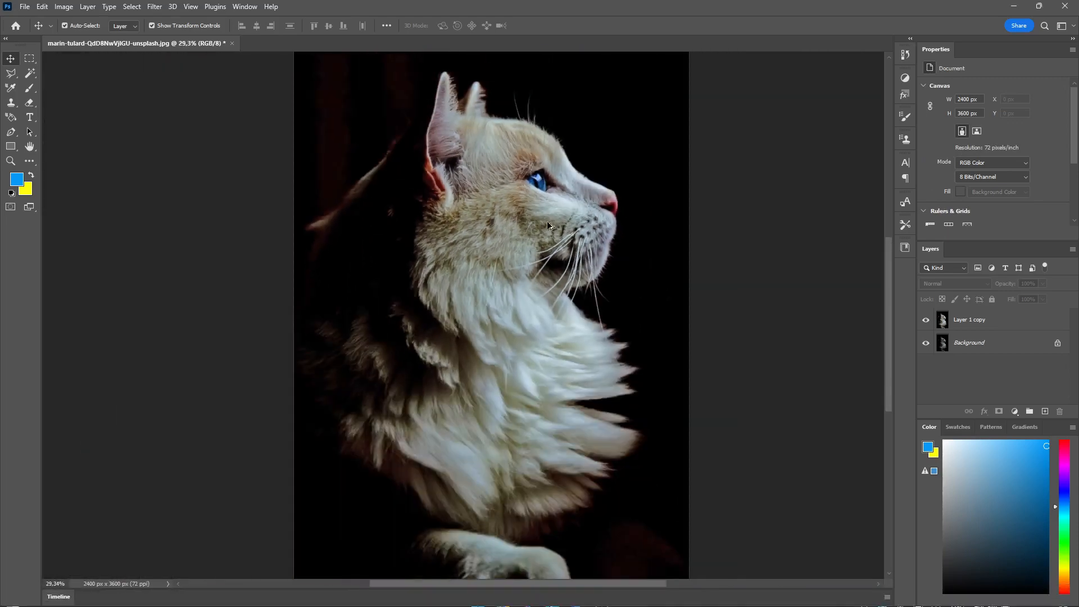
pyautogui.scroll(10, 571, 218)
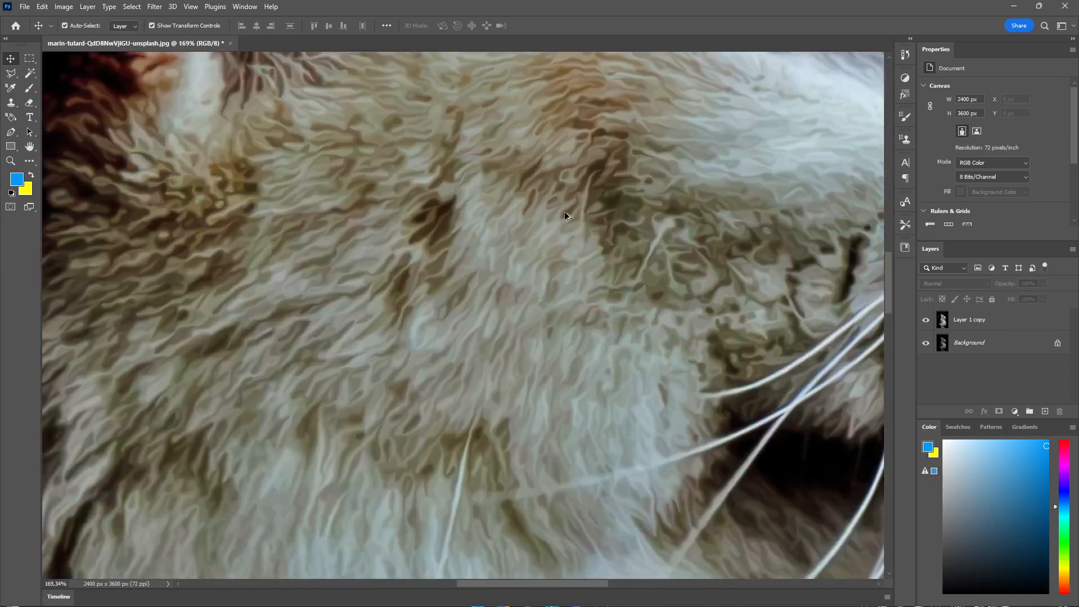
pyautogui.scroll(-8, 506, 250)
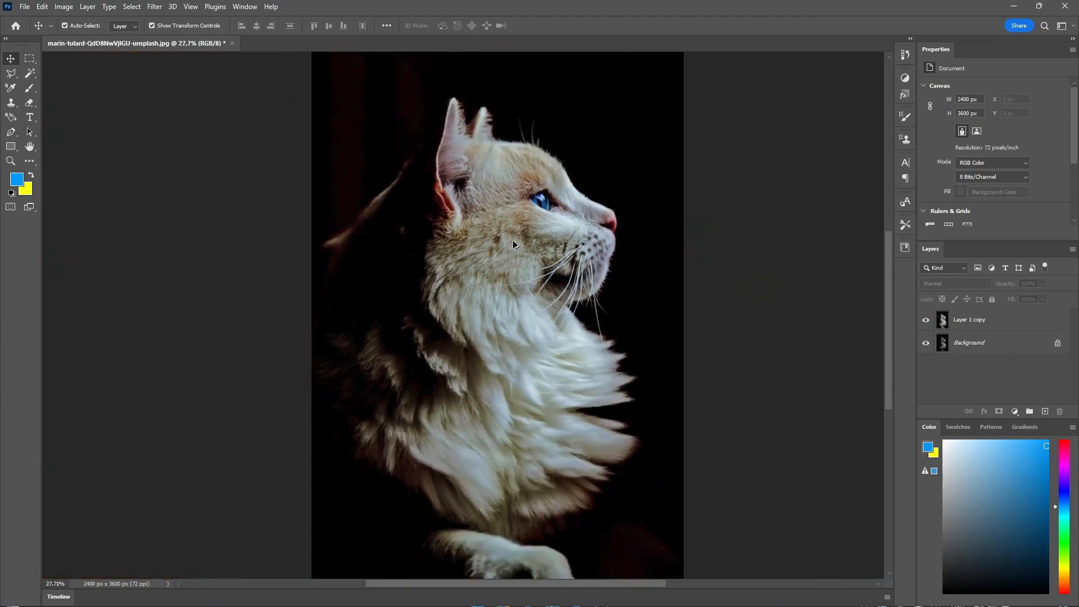
pyautogui.scroll(-2, 585, 221)
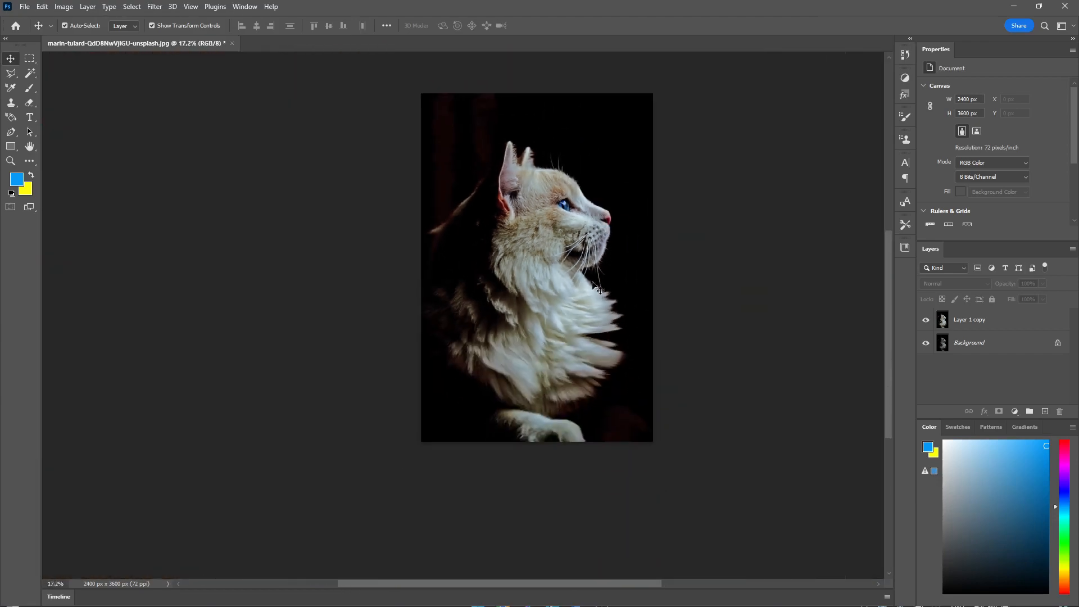
pyautogui.scroll(1, 630, 260)
pyautogui.scroll(3, 630, 261)
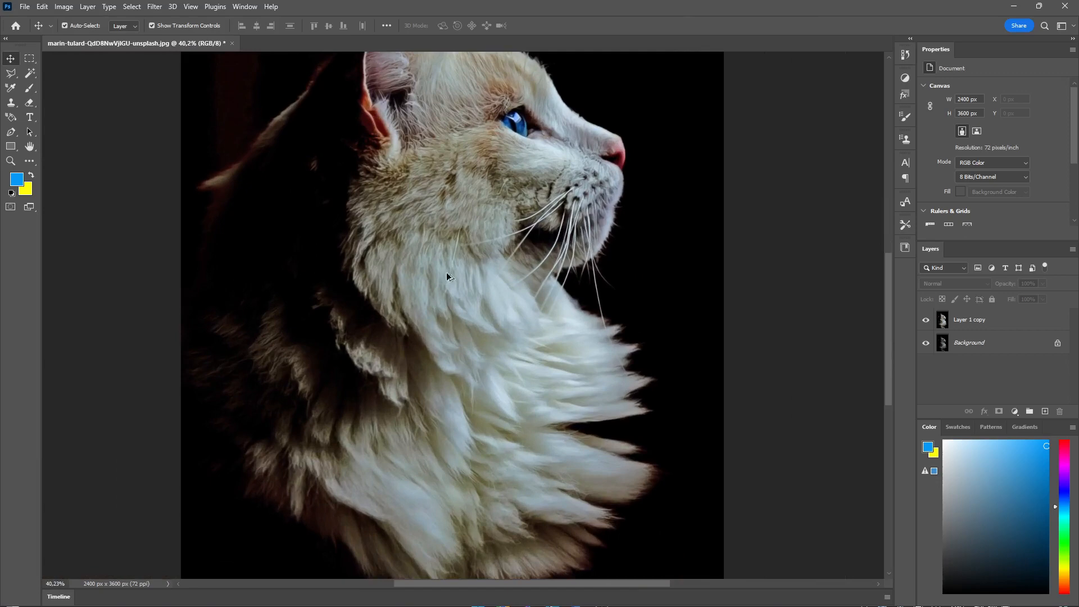
pyautogui.click(525, 187)
pyautogui.click(809, 231)
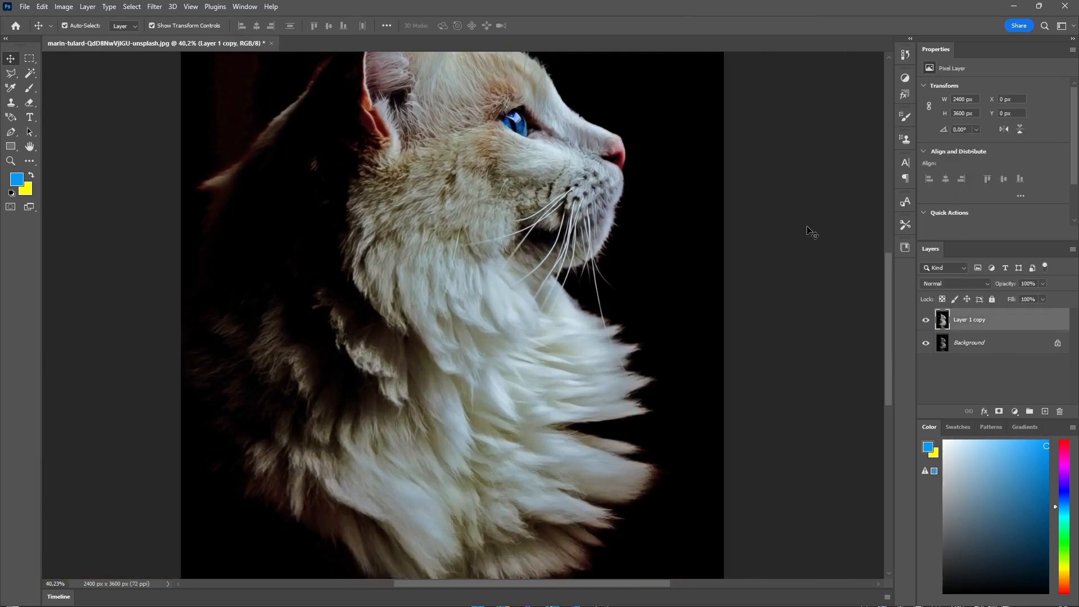
# Start an Unsharp Mask on the merged cat layer above the Background and raise the amount to 116%
pyautogui.scroll(-4, 490, 240)
pyautogui.click(490, 240)
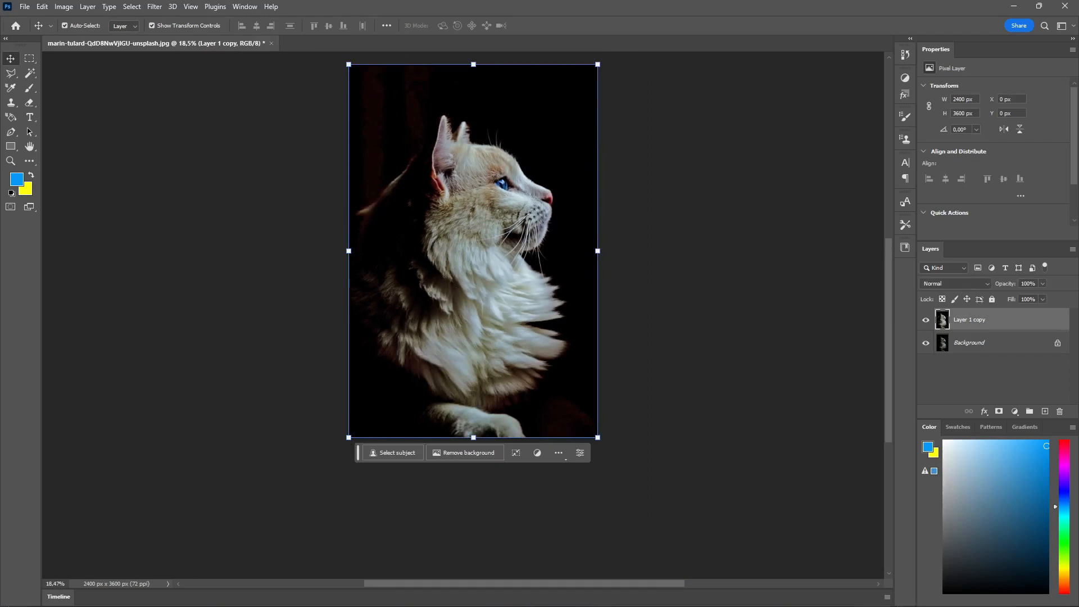
pyautogui.scroll(5, 543, 343)
pyautogui.scroll(-2, 484, 292)
pyautogui.scroll(-3, 390, 264)
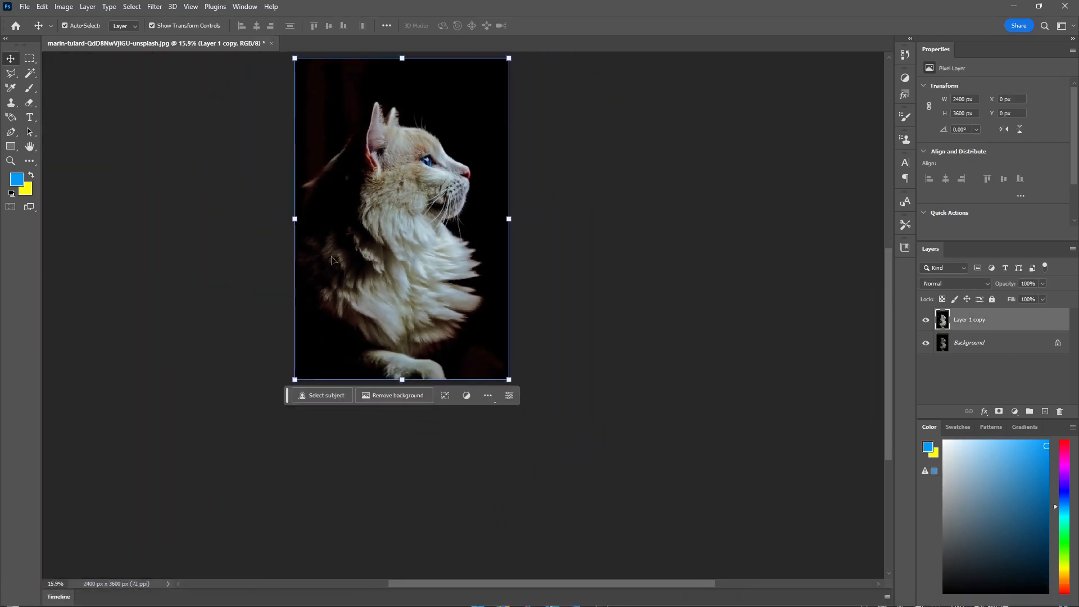
pyautogui.click(155, 6)
pyautogui.moveTo(207, 216)
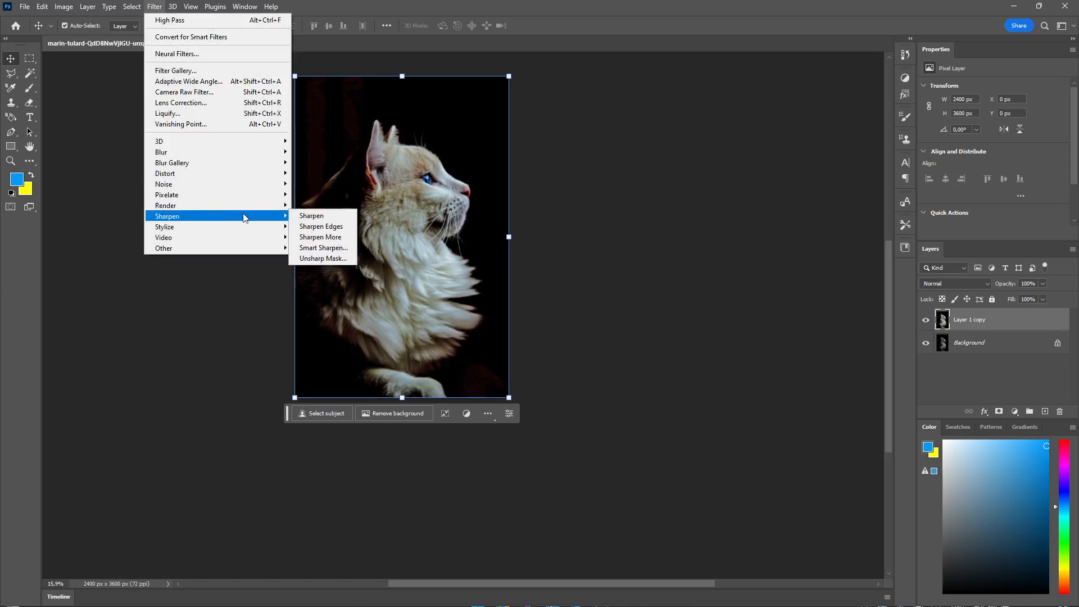
pyautogui.click(330, 260)
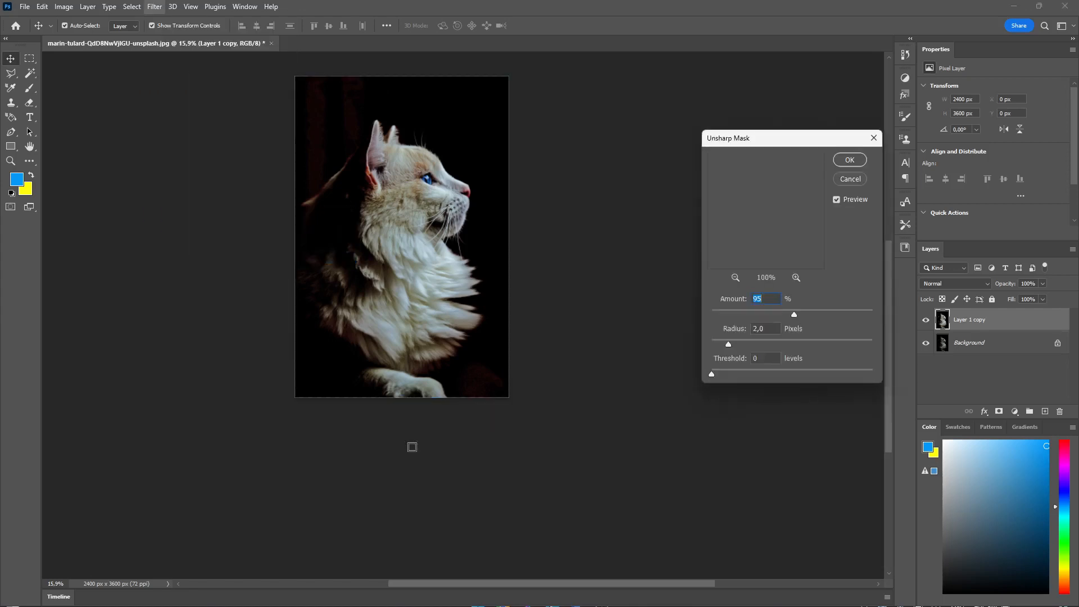
pyautogui.moveTo(792, 316); pyautogui.dragTo(778, 336)
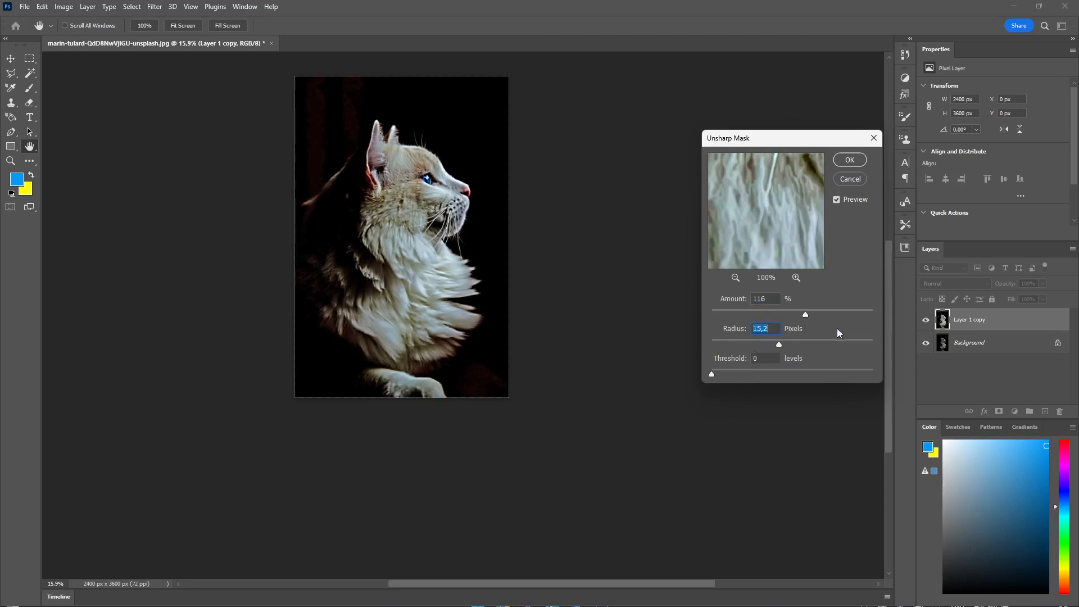
# Set the Unsharp Mask radius to 2,0 pixels, apply the filter and deselect the layer
pyautogui.click(851, 342)
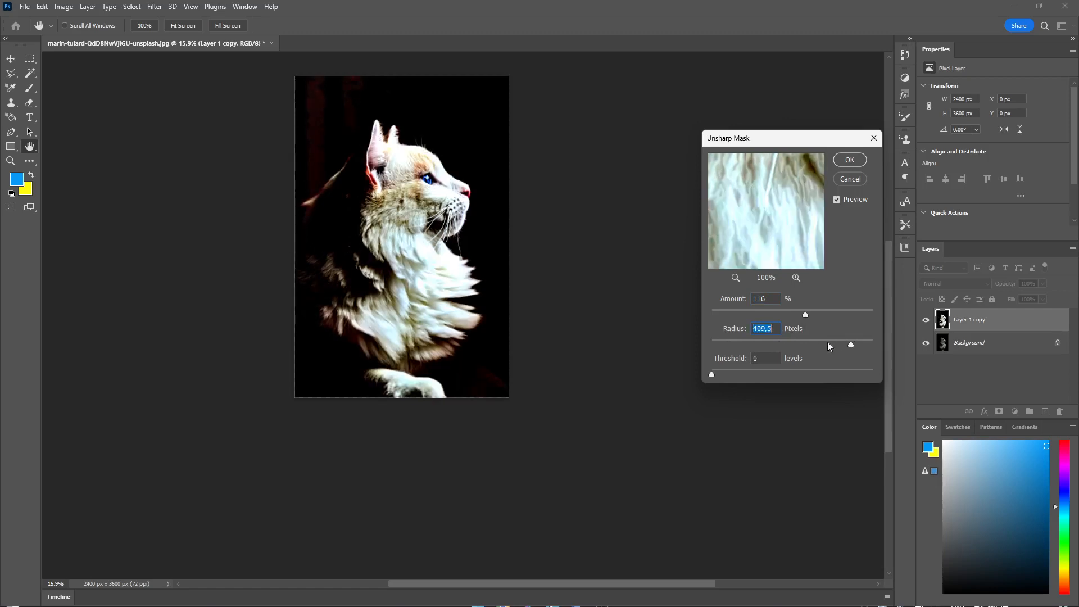
pyautogui.write('2,')
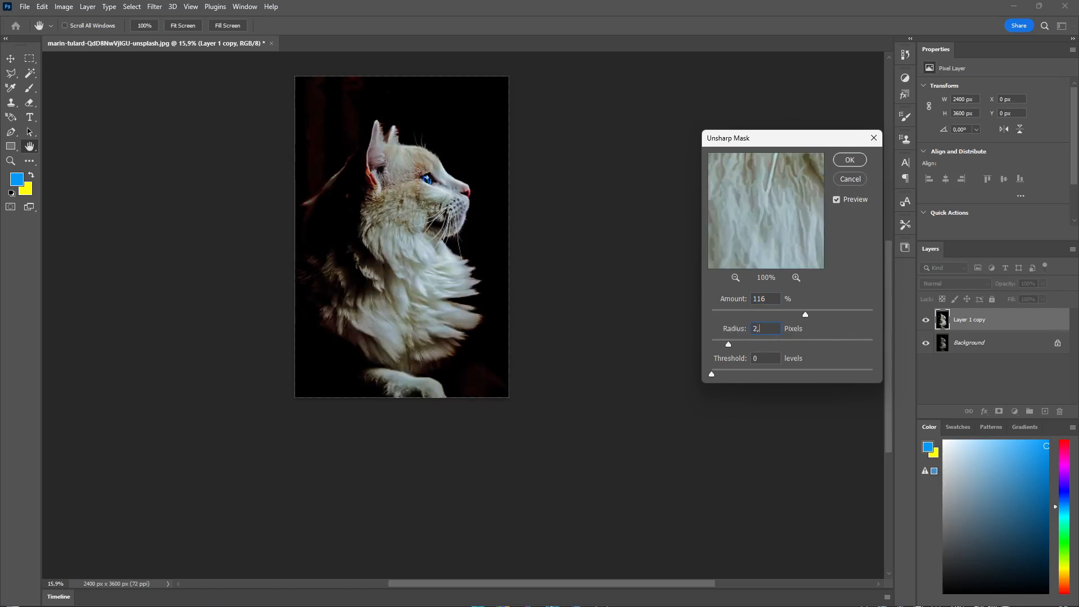
pyautogui.write('0')
pyautogui.click(849, 162)
pyautogui.click(721, 281)
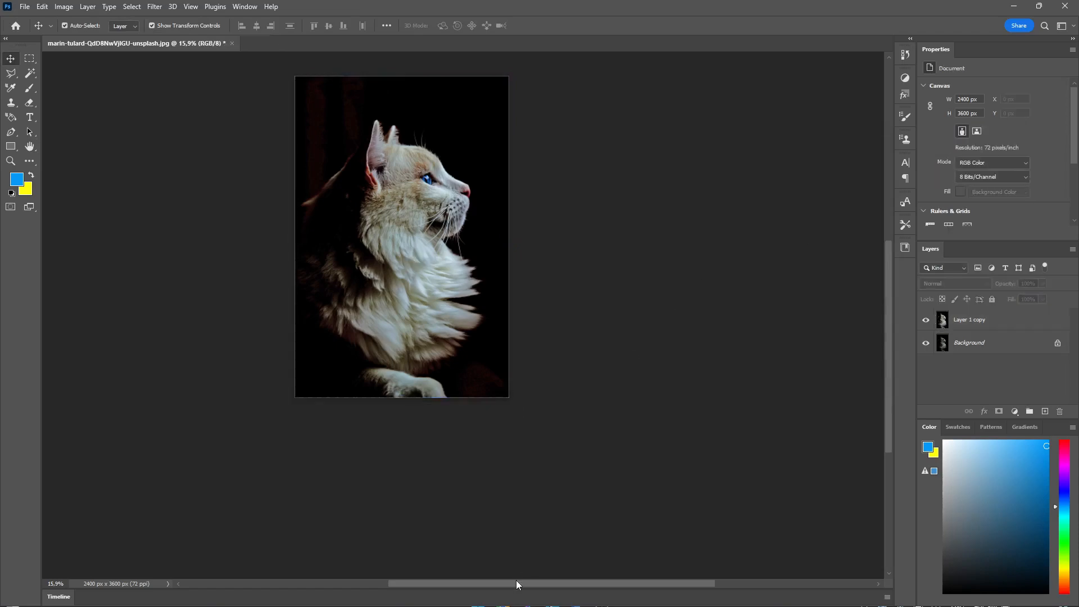
# Duplicate the Layer 1 copy layer and name the duplicate Details
pyautogui.moveTo(363, 192); pyautogui.dragTo(593, 200)
pyautogui.scroll(-5, 587, 211)
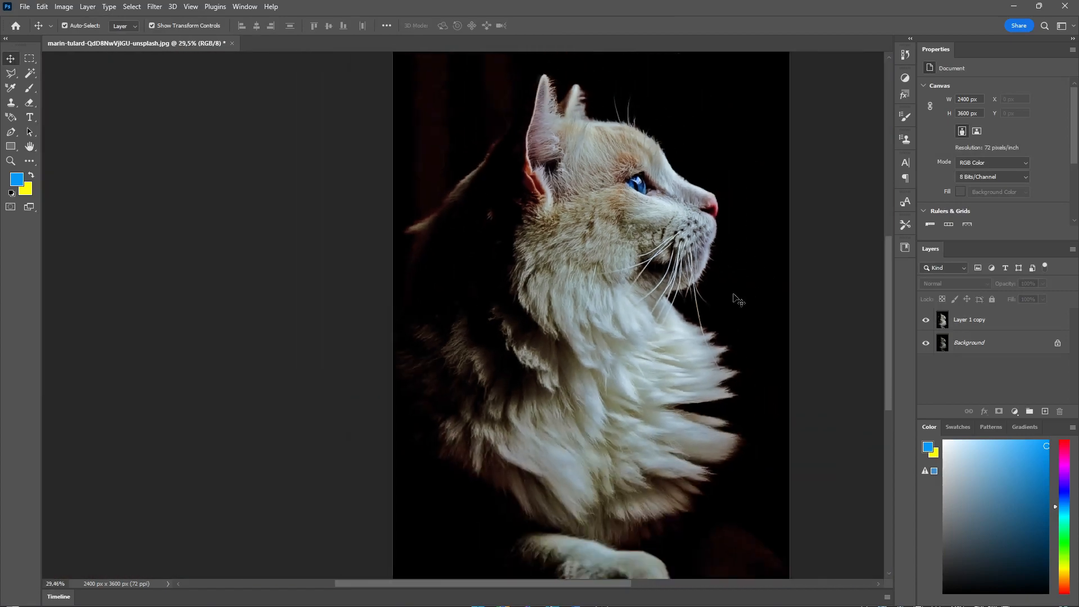
pyautogui.click(1033, 331)
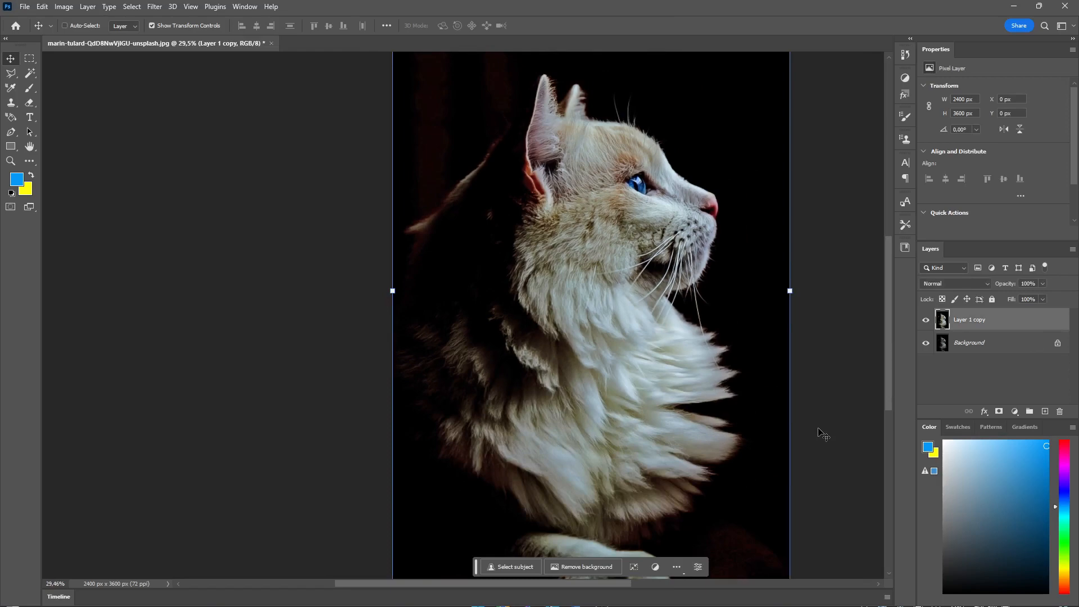
pyautogui.hotkey('ctrl', 'j')
pyautogui.doubleClick(976, 322)
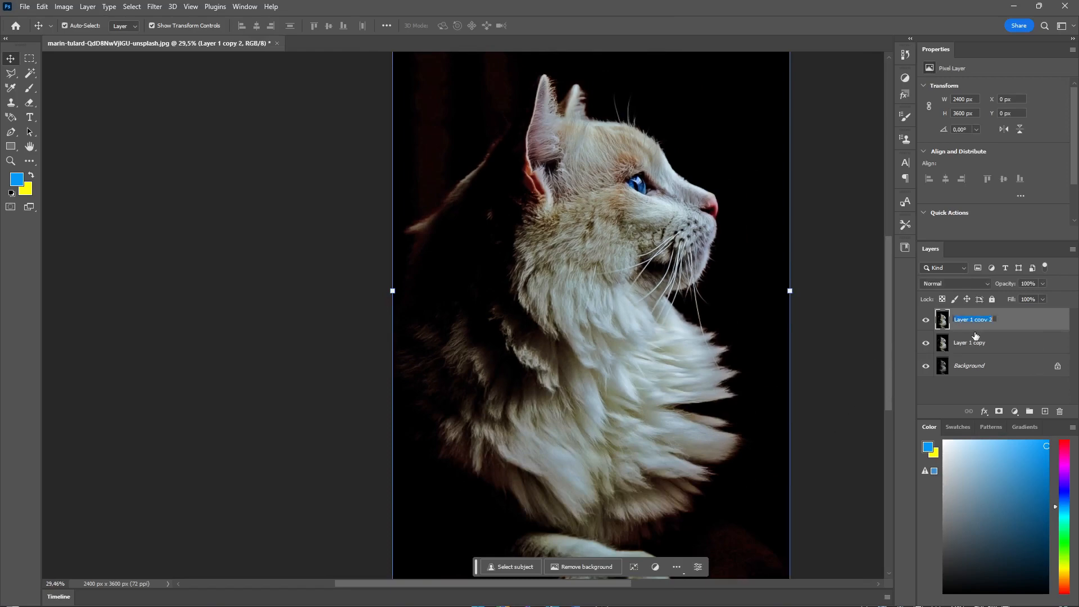
pyautogui.press('BackSpace')
pyautogui.write('Details')
pyautogui.press('Return')
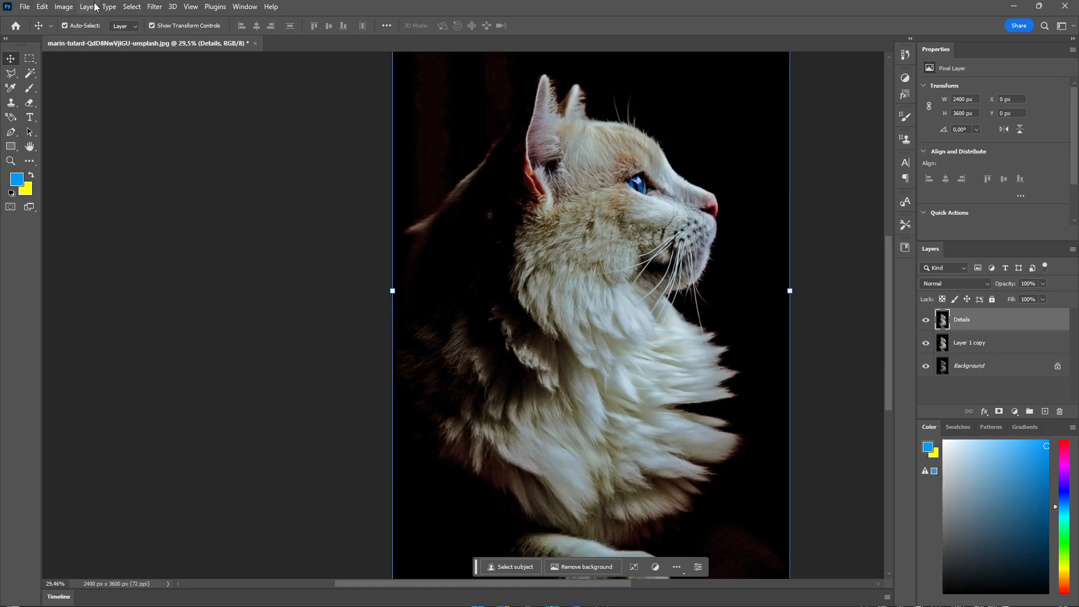
# Apply a High Pass filter with a radius of 2,0 pixels to the Details layer and set its blend mode to Overlay
pyautogui.click(171, 6)
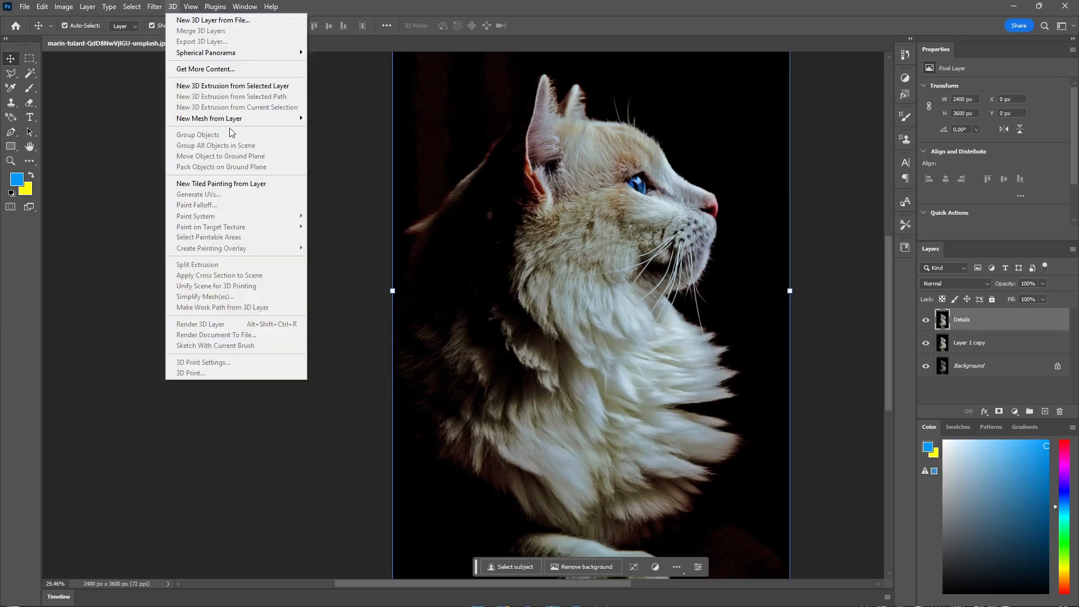
pyautogui.moveTo(152, 4)
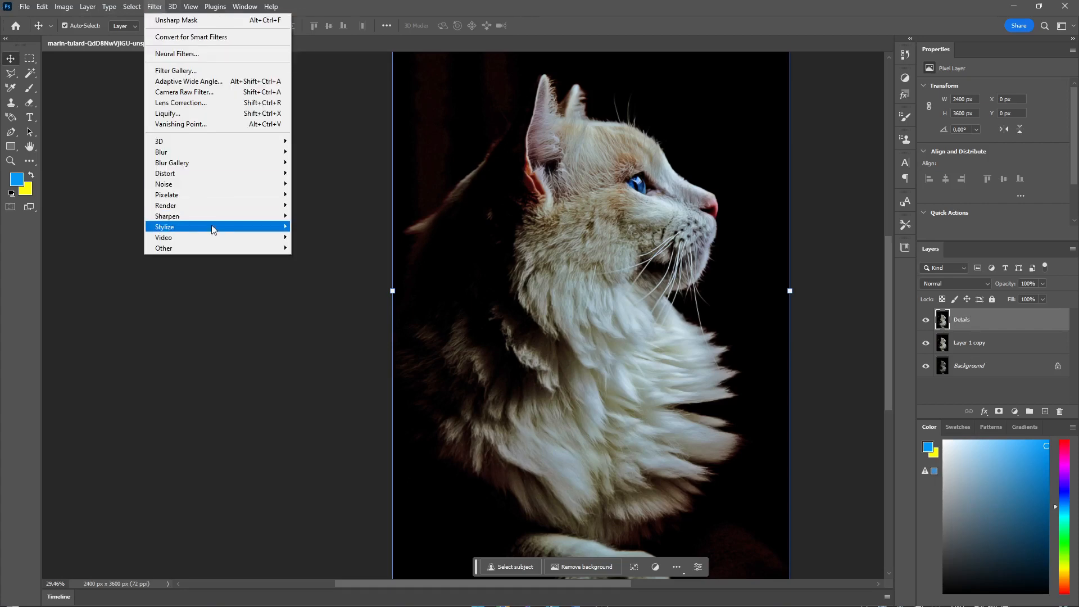
pyautogui.moveTo(222, 248)
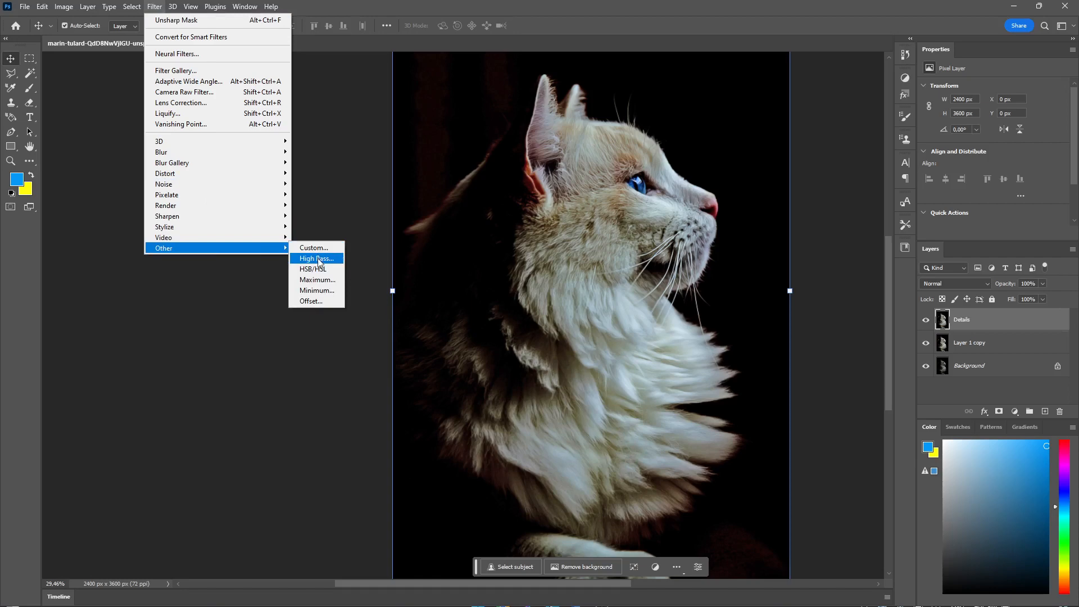
pyautogui.click(319, 259)
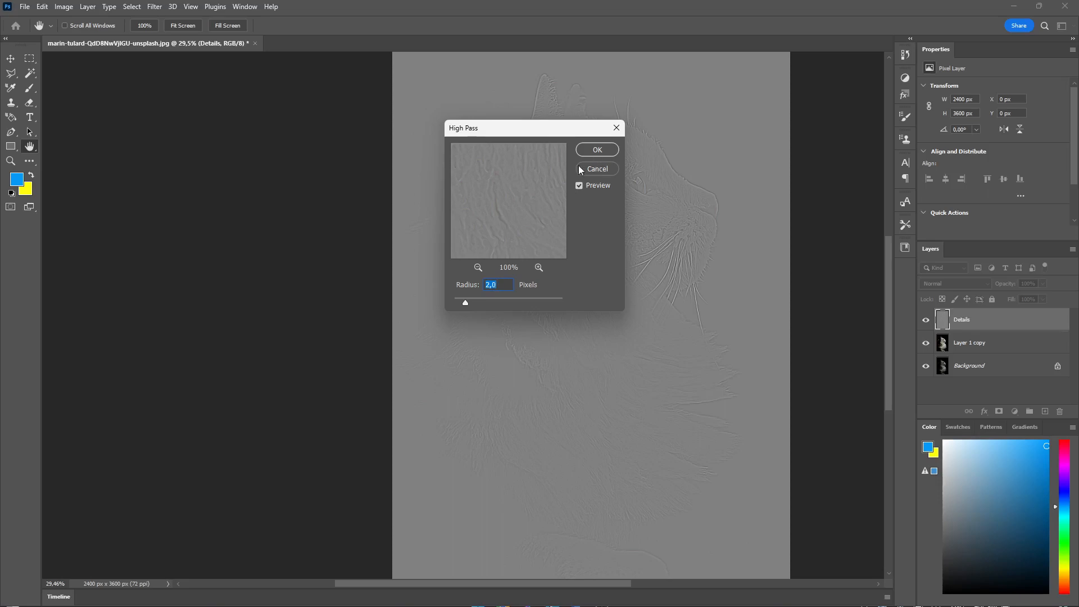
pyautogui.click(585, 153)
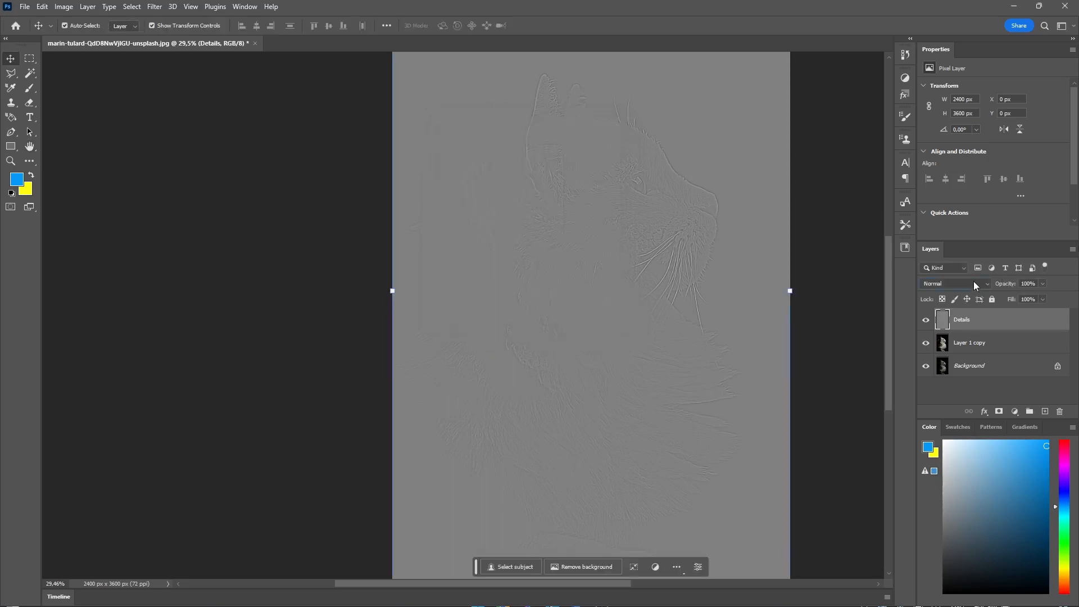
pyautogui.click(973, 284)
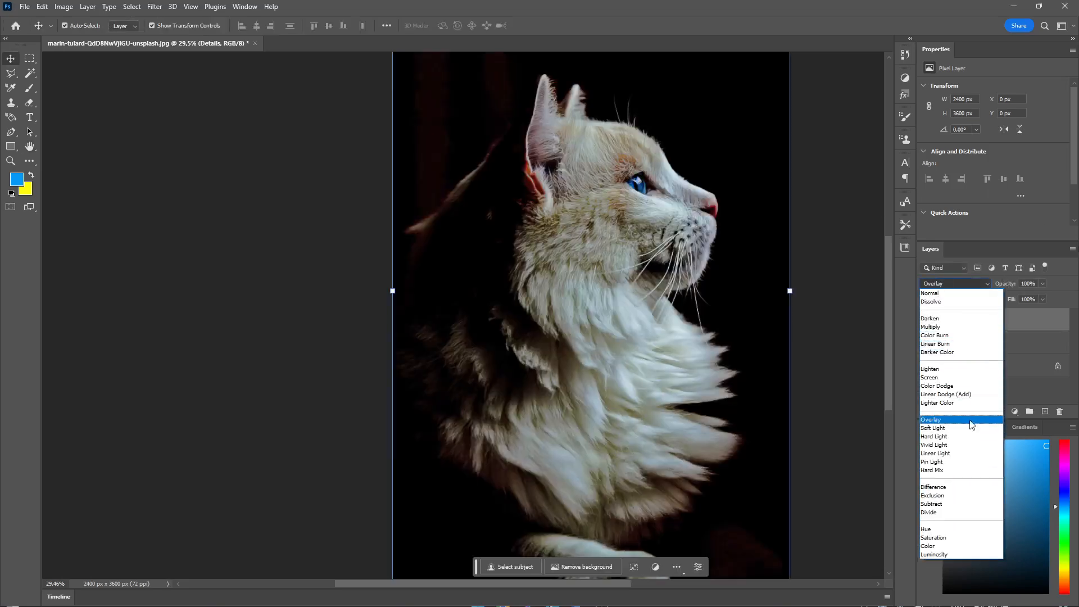
pyautogui.click(971, 423)
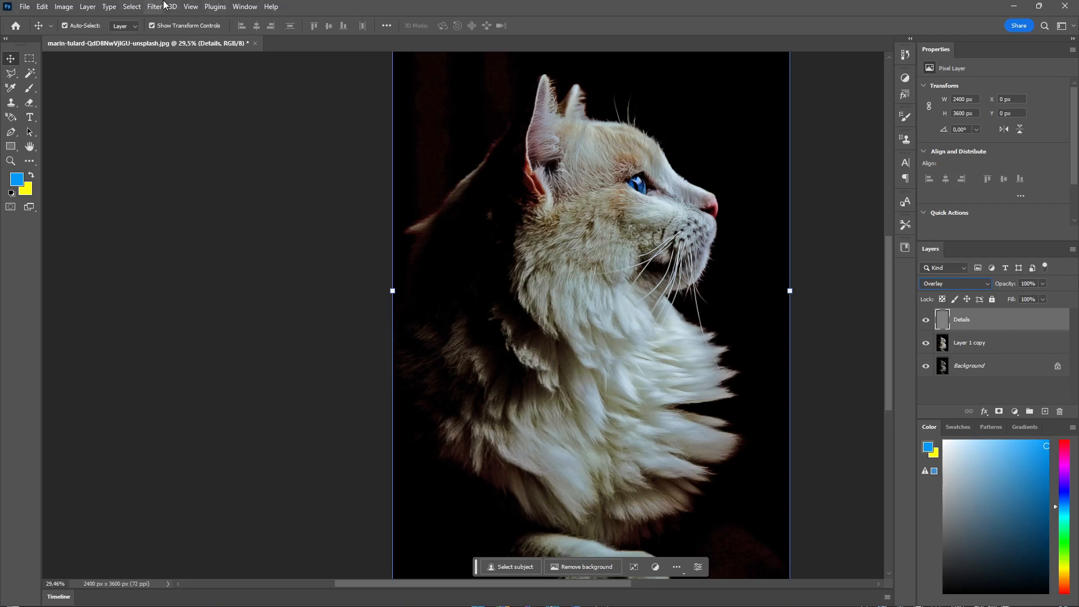
# Sharpen Layer 1 copy again using Unsharp Mask with a slightly reduced amount and a radius of 2,0 pixels
pyautogui.click(986, 345)
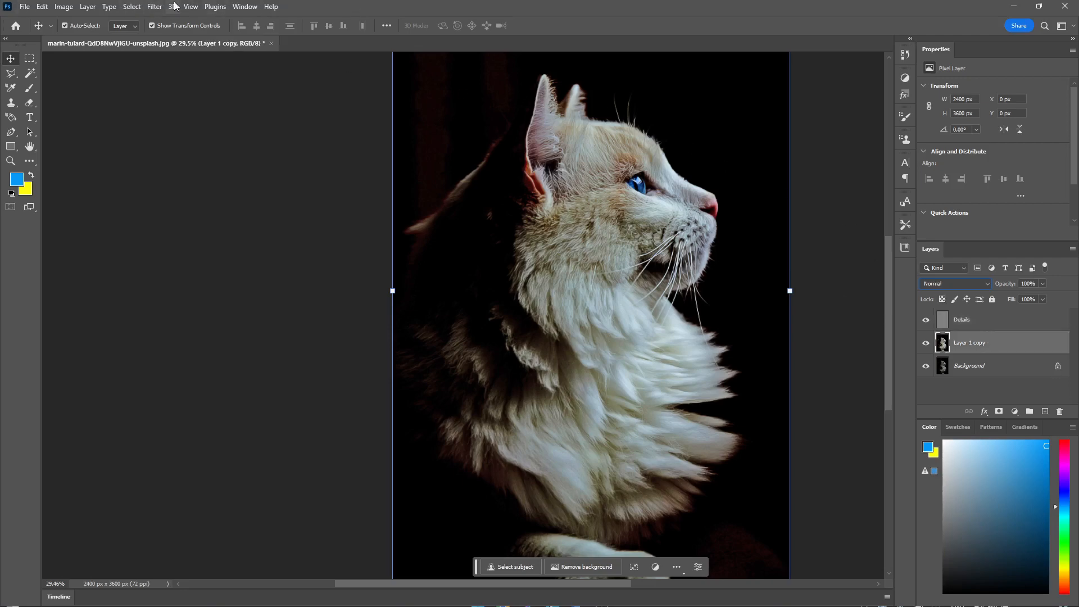
pyautogui.click(155, 7)
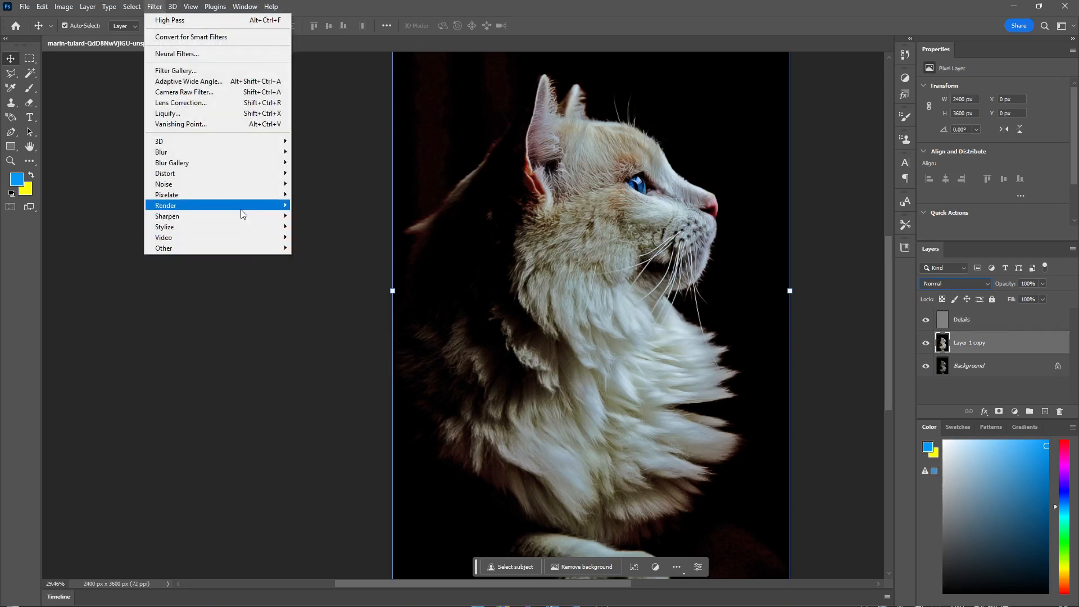
pyautogui.moveTo(245, 222)
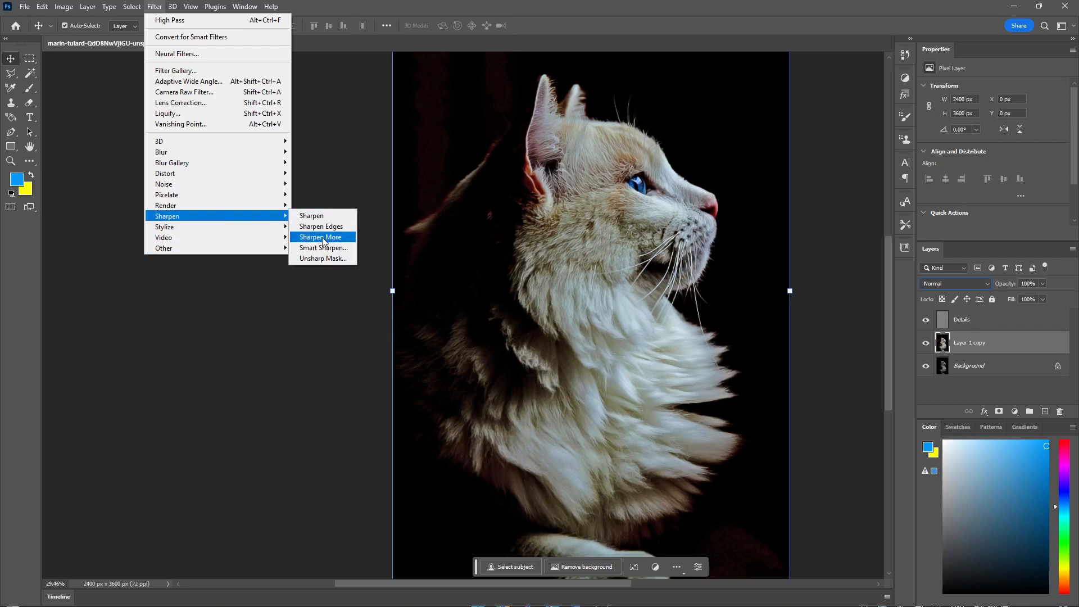
pyautogui.click(332, 261)
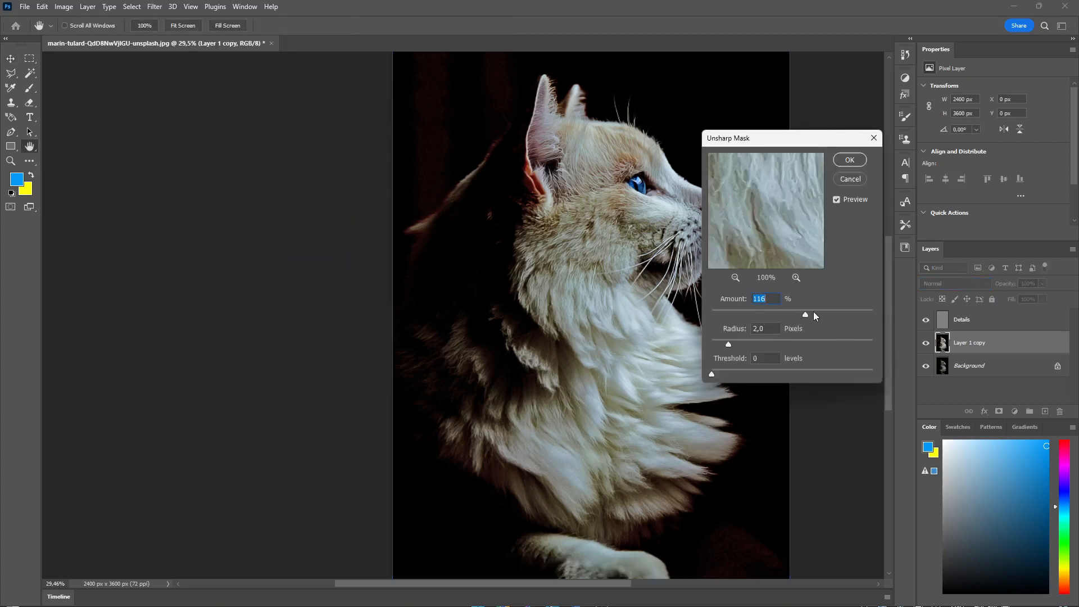
pyautogui.moveTo(805, 313); pyautogui.dragTo(796, 314)
pyautogui.click(848, 162)
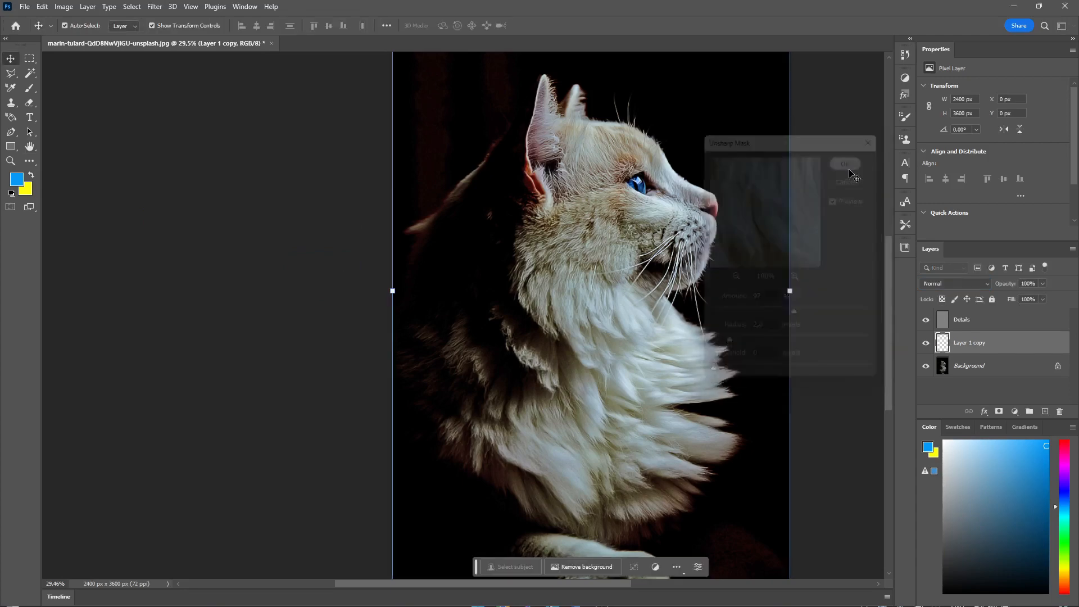
pyautogui.click(841, 245)
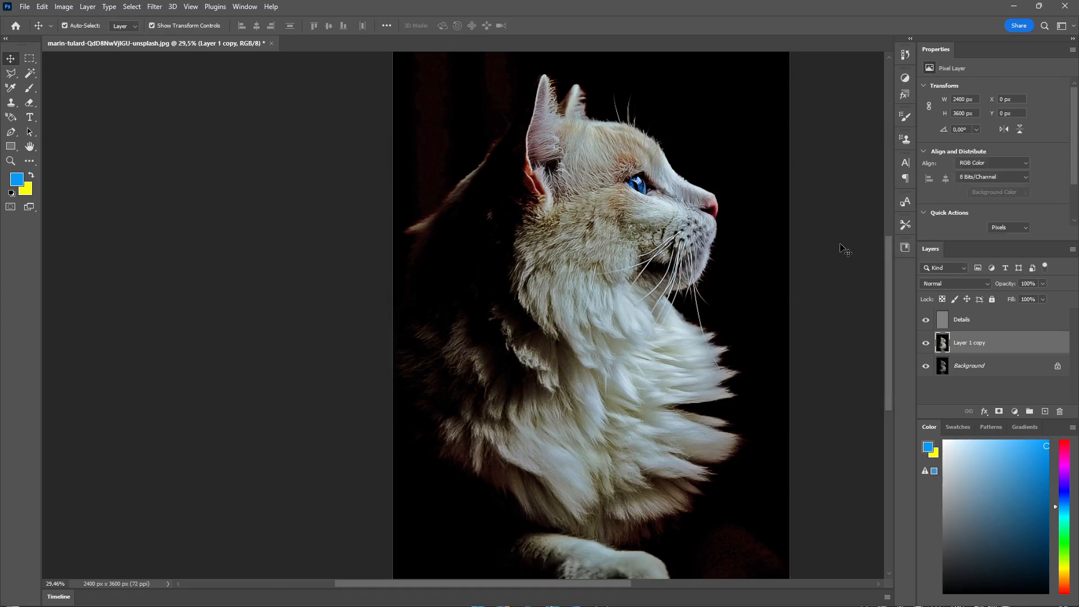
# Merge the Details layer and Layer 1 copy into a single layer above the Background
pyautogui.click(961, 324)
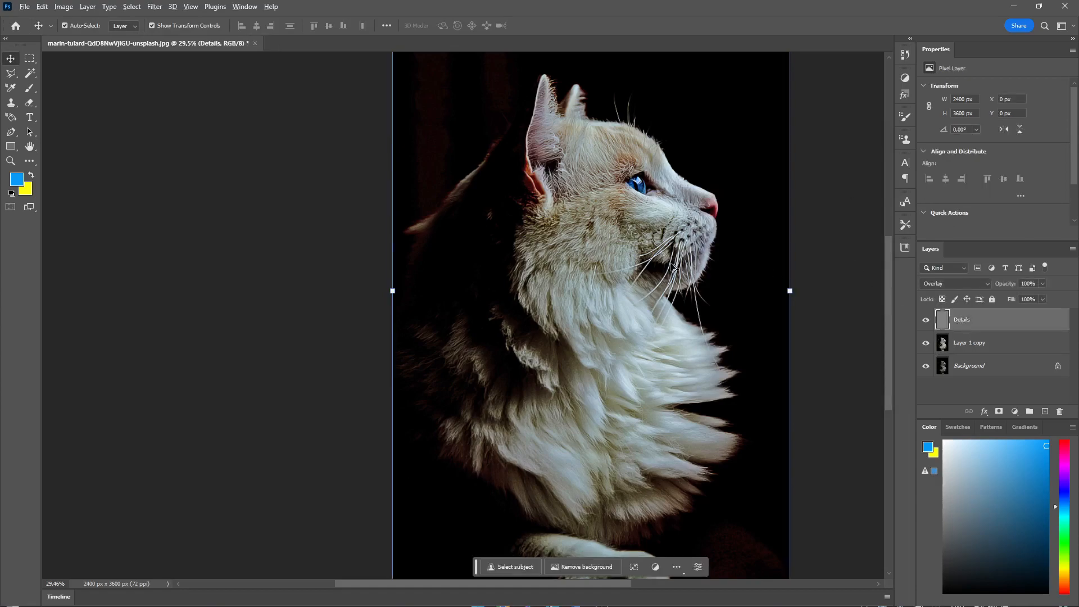
pyautogui.scroll(3, 622, 225)
pyautogui.scroll(-5, 632, 228)
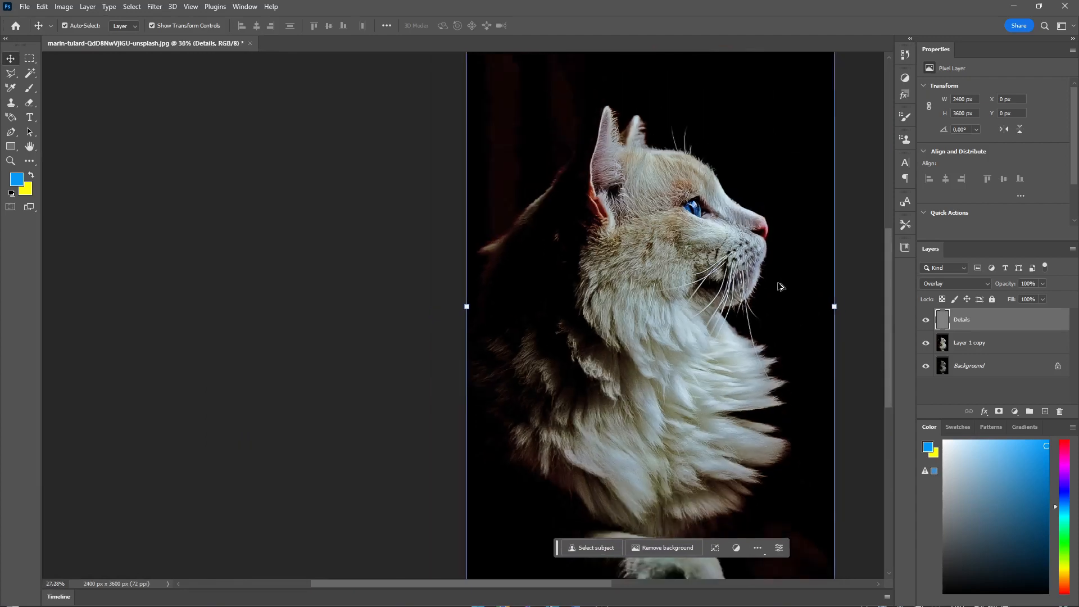
pyautogui.click(851, 295)
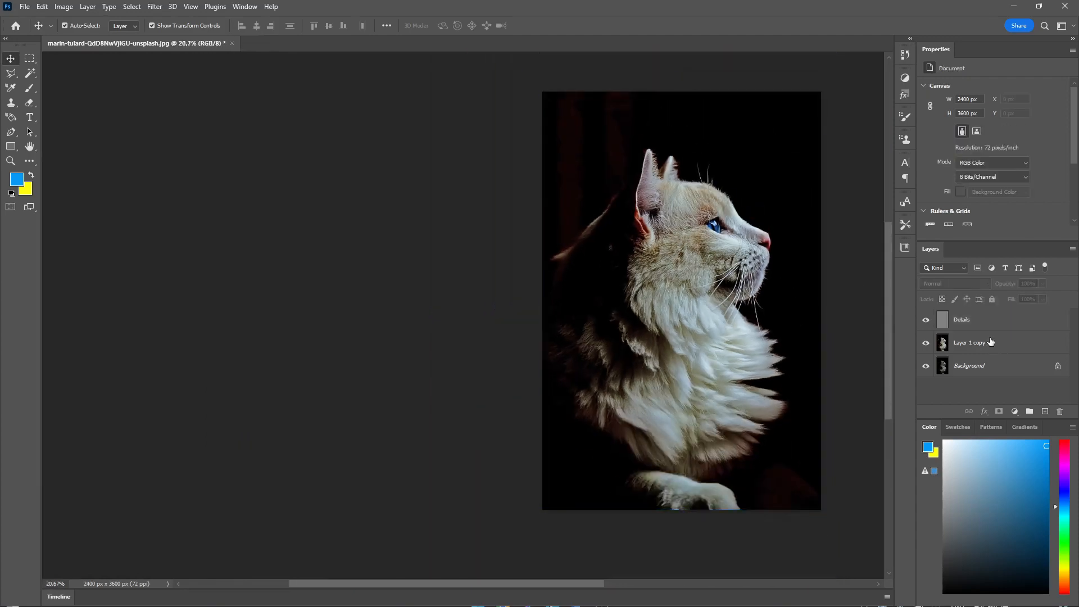
pyautogui.click(974, 321)
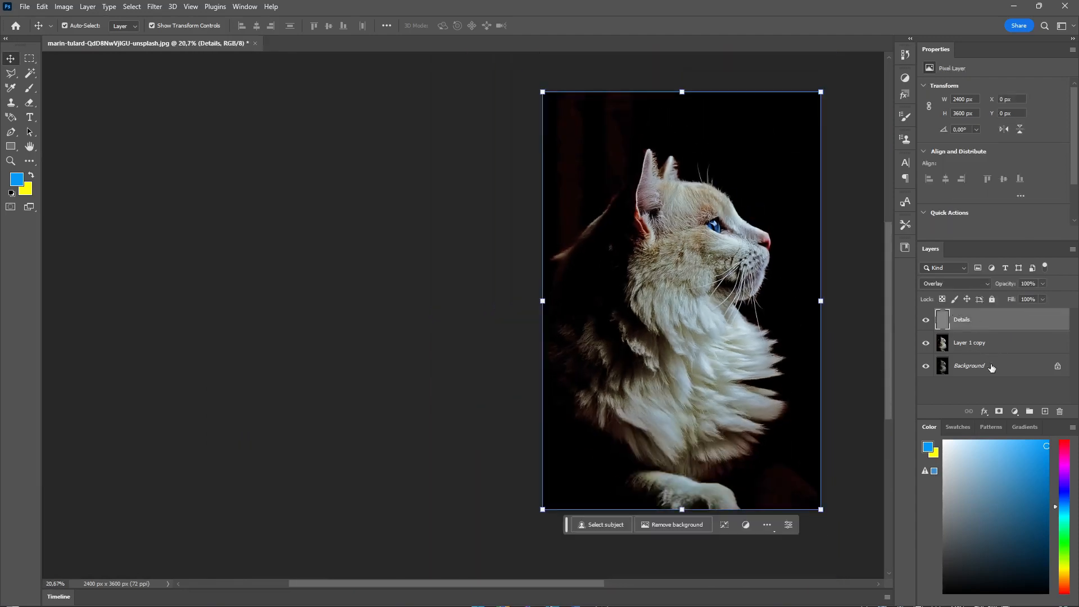
pyautogui.keyDown('shift'); pyautogui.click(973, 340); pyautogui.keyUp('shift')
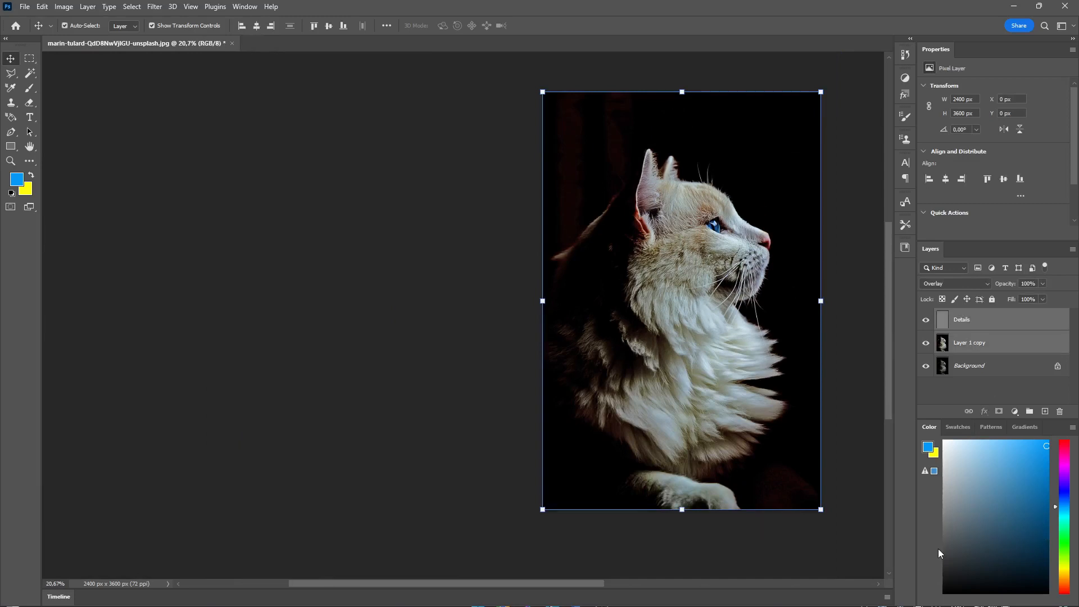
pyautogui.rightClick(990, 341)
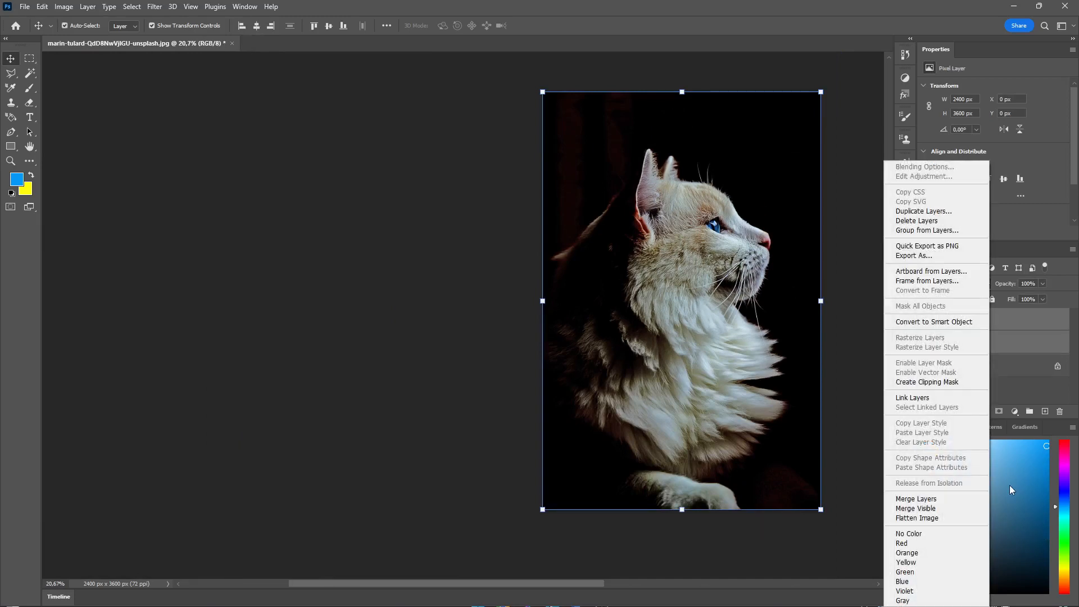
pyautogui.click(916, 498)
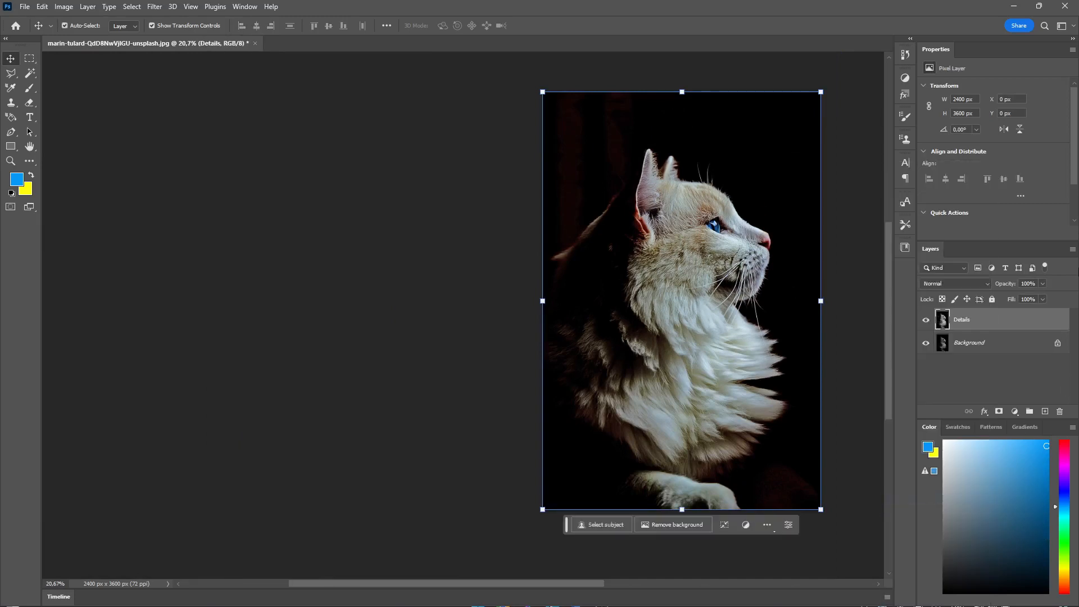
# Examine the fur texture of the merged cat painting up close and from further out
pyautogui.click(438, 203)
pyautogui.scroll(2, 728, 287)
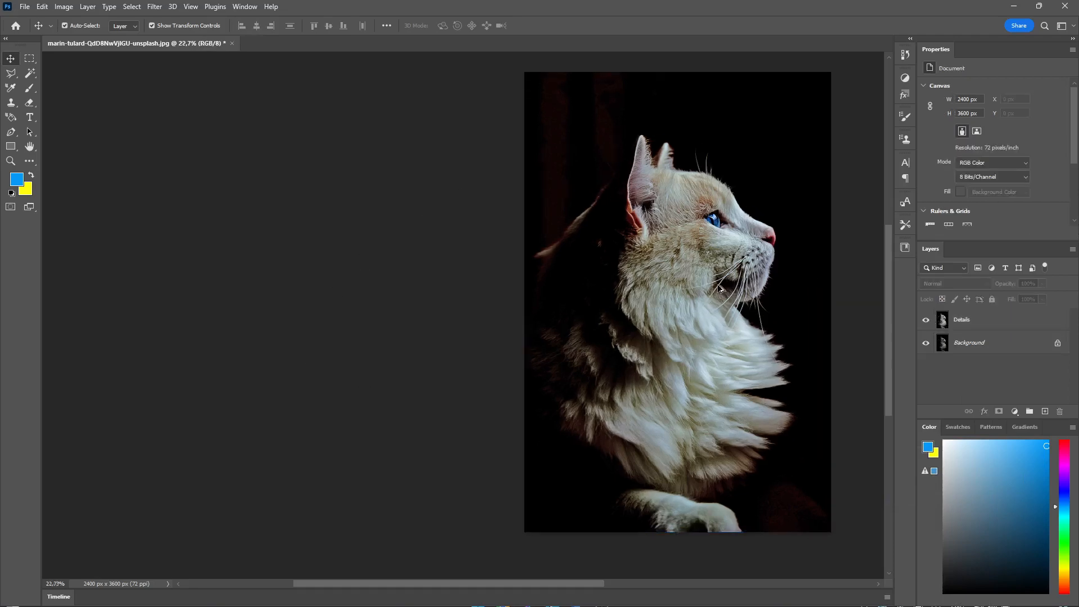
pyautogui.scroll(6, 727, 286)
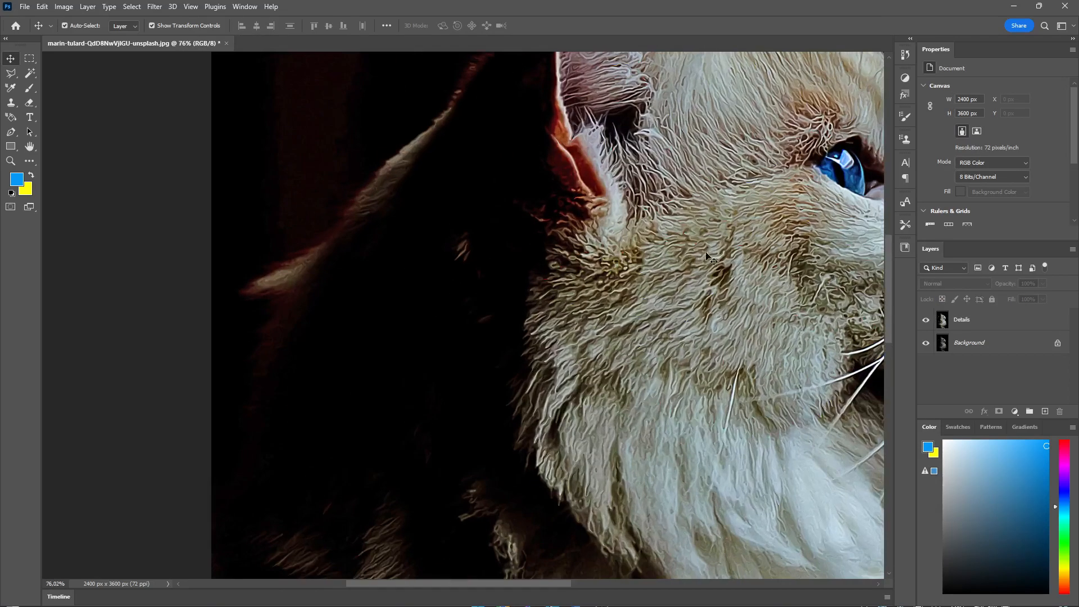
pyautogui.scroll(-5, 767, 284)
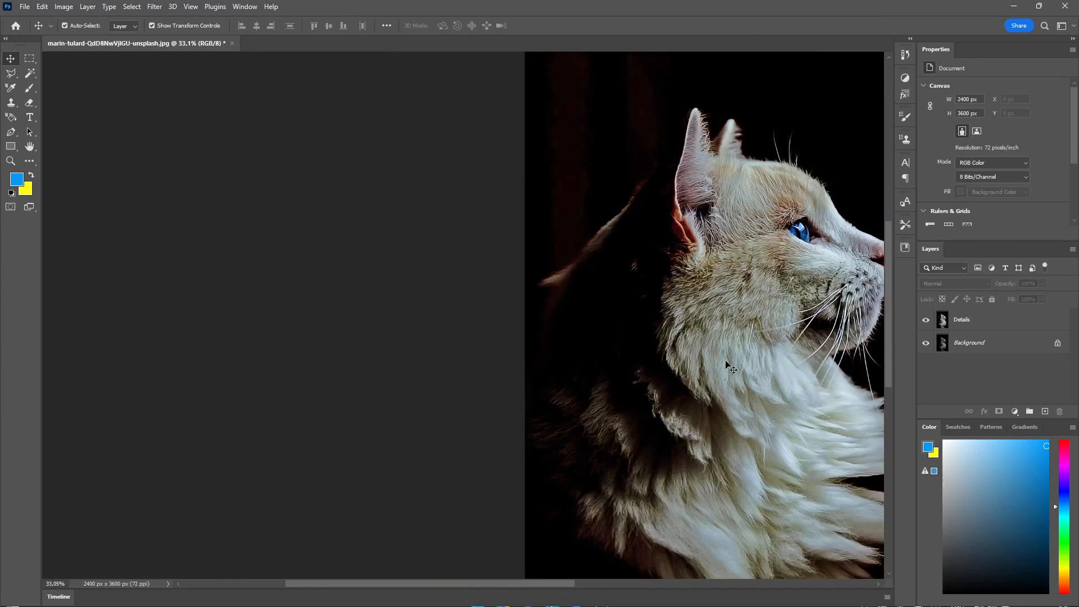
# Rename the merged Details layer as Final
pyautogui.scroll(-3, 733, 369)
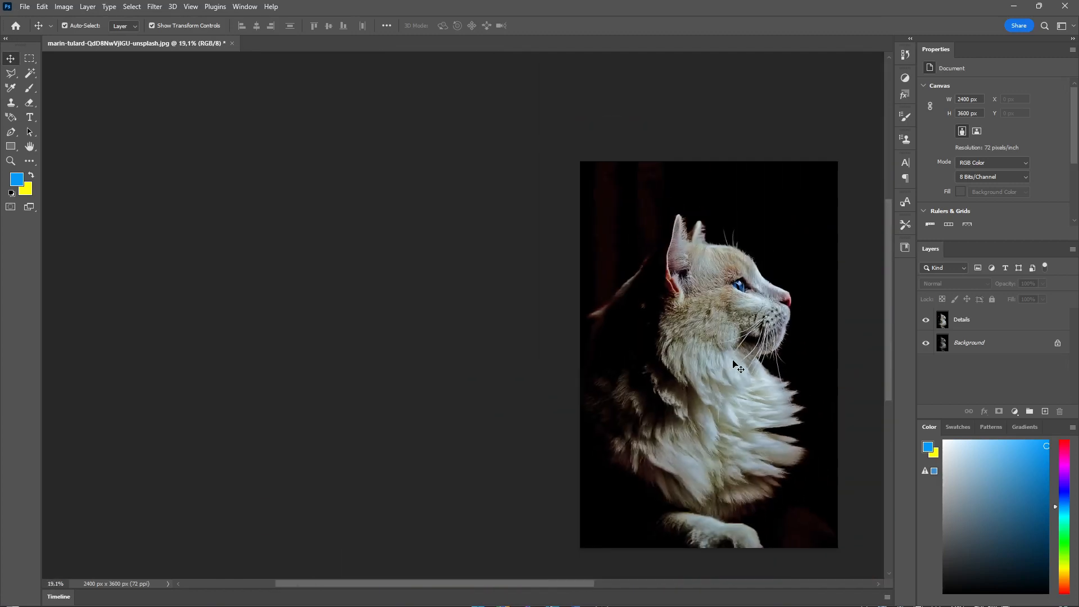
pyautogui.click(973, 319)
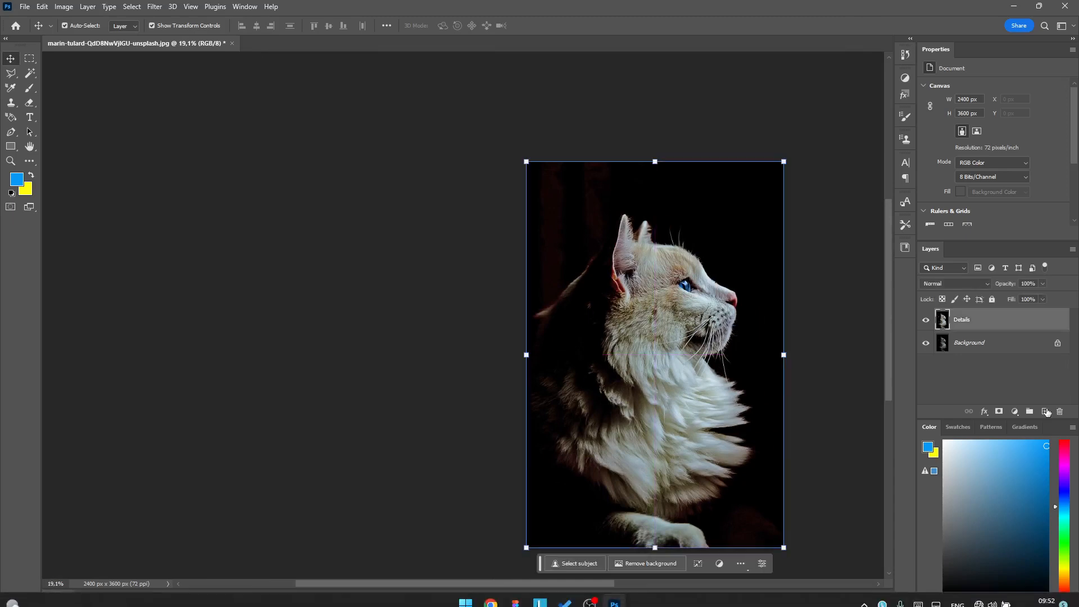
pyautogui.doubleClick(973, 319)
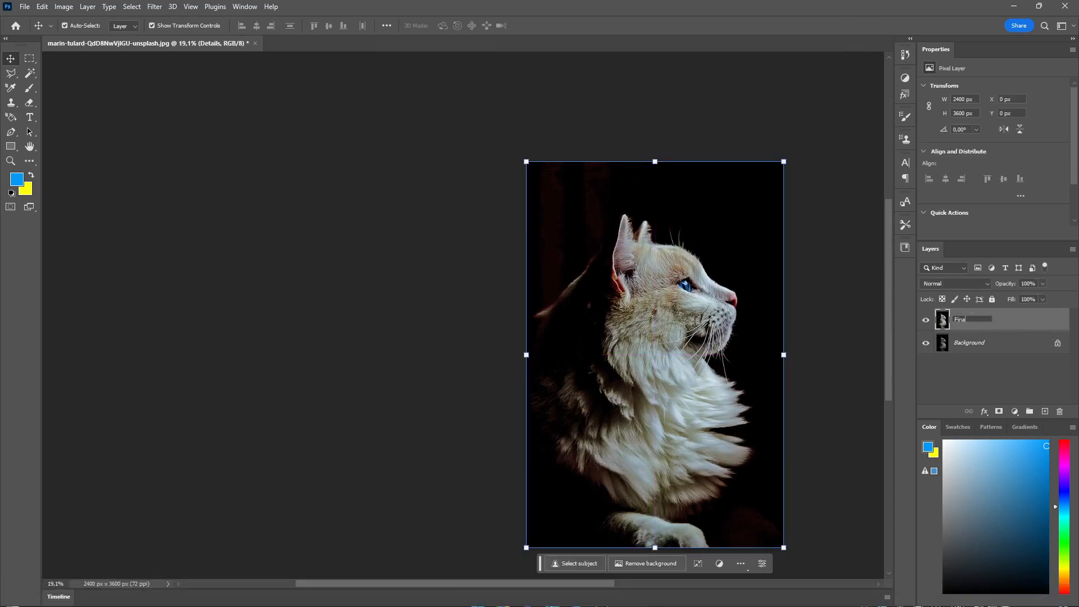
pyautogui.press('Return')
# Start the Oil Paint filter on the Final layer and turn on its preview over the cat image
pyautogui.click(170, 6)
pyautogui.click(169, 6)
pyautogui.click(154, 6)
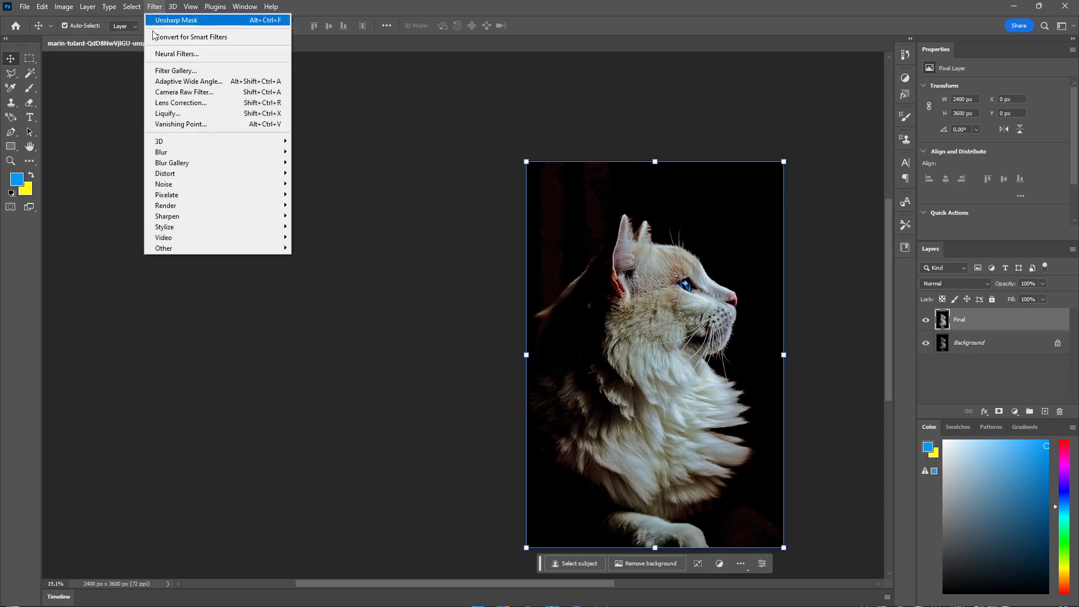
pyautogui.moveTo(193, 230)
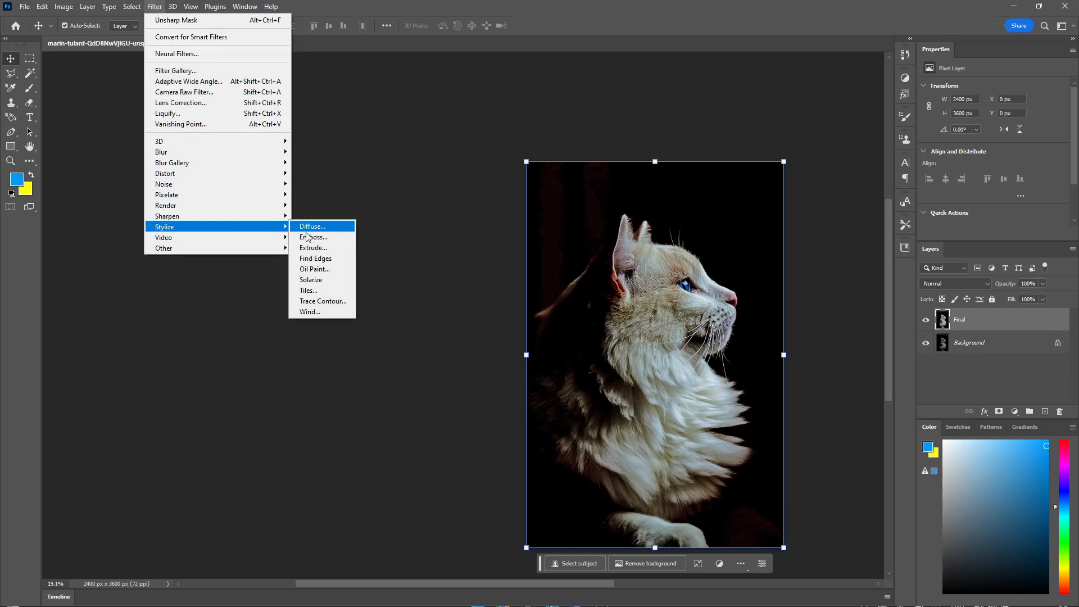
pyautogui.click(324, 271)
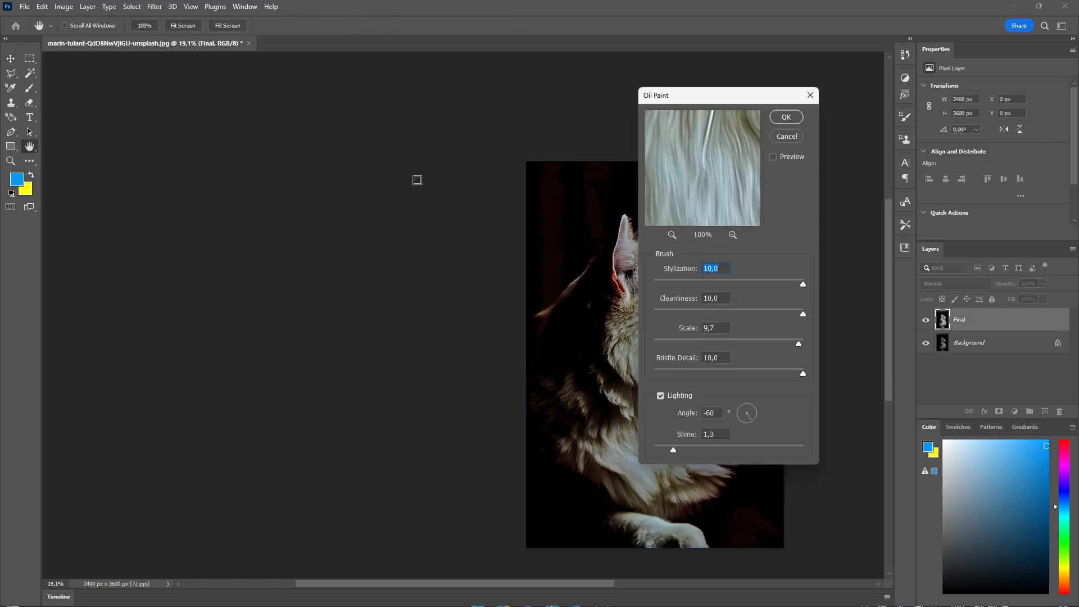
pyautogui.moveTo(661, 98)
pyautogui.mouseDown()
pyautogui.moveTo(359, 98)
pyautogui.moveTo(359, 132)
pyautogui.mouseUp()
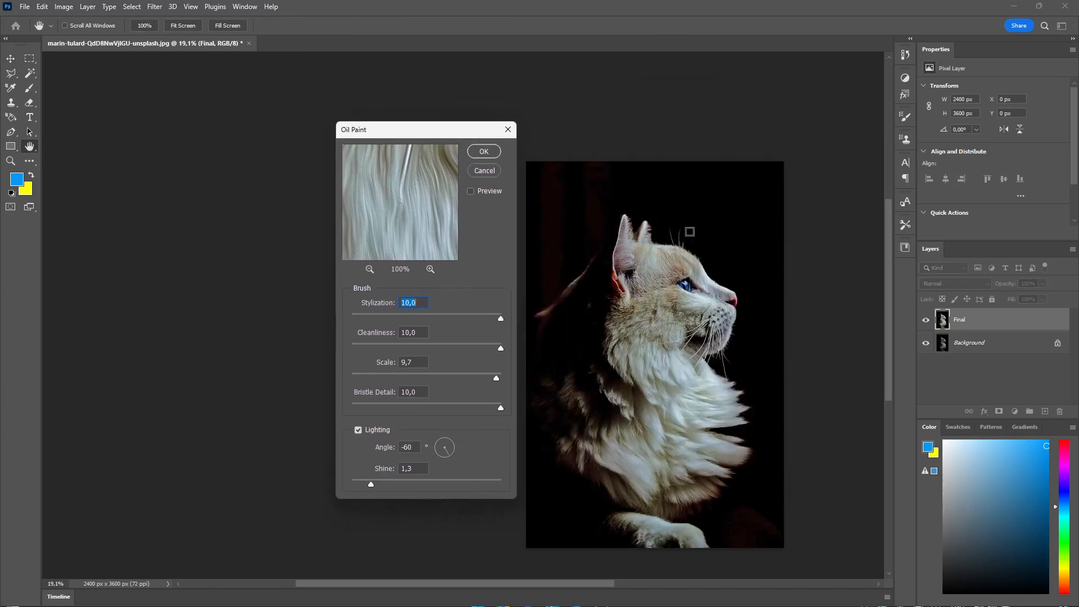
pyautogui.press('alt')
pyautogui.click(471, 191)
pyautogui.scroll(5, 751, 363)
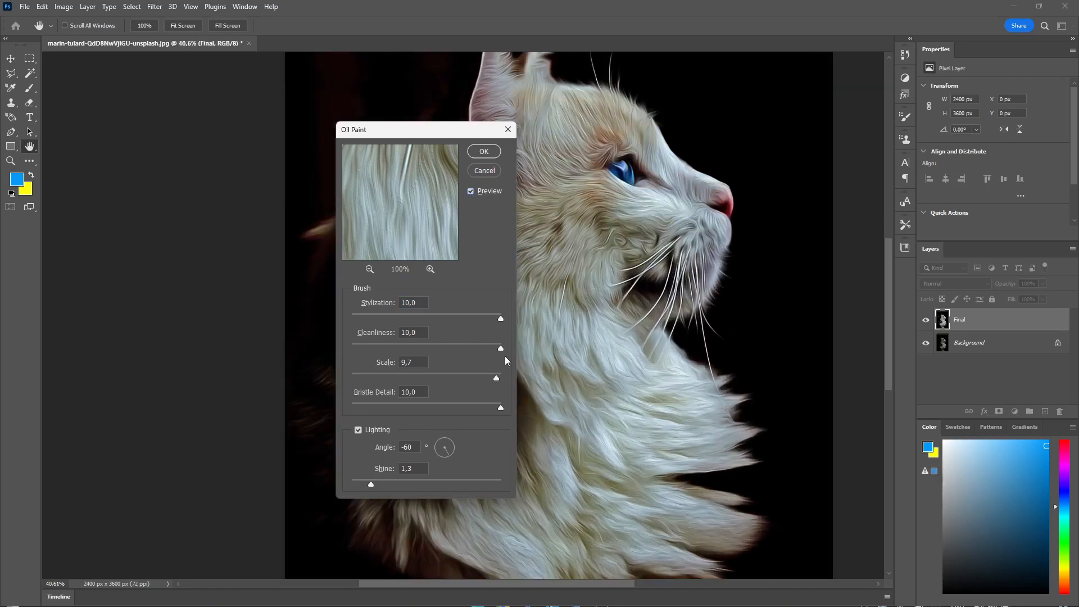
# Apply Oil Paint to the Final layer with Cleanliness at 10,0 and Scale reduced to 0,1
pyautogui.moveTo(499, 349); pyautogui.dragTo(442, 348)
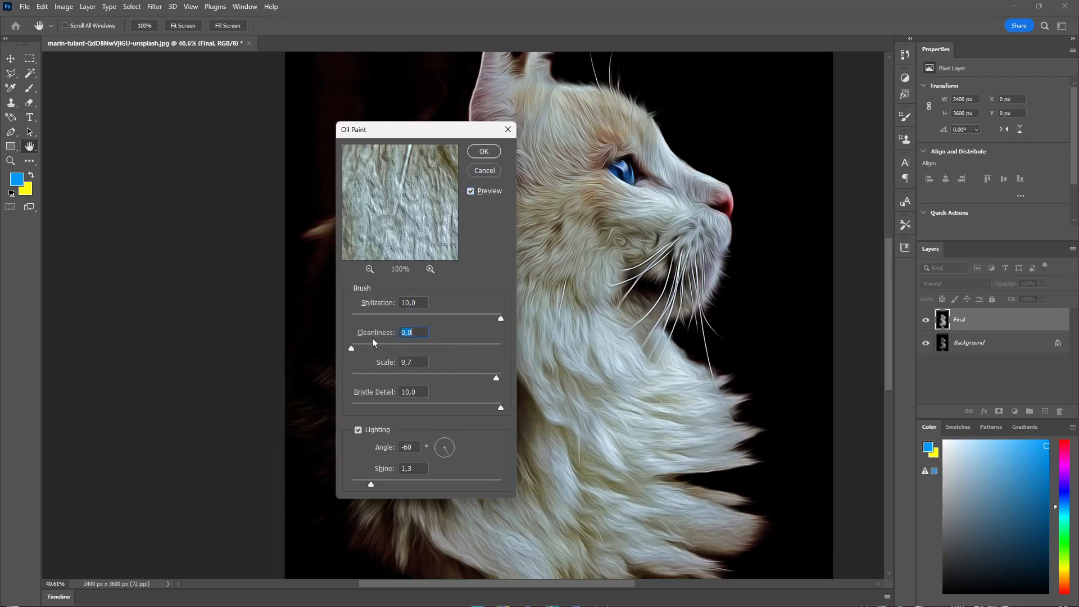
pyautogui.moveTo(365, 347); pyautogui.dragTo(501, 348)
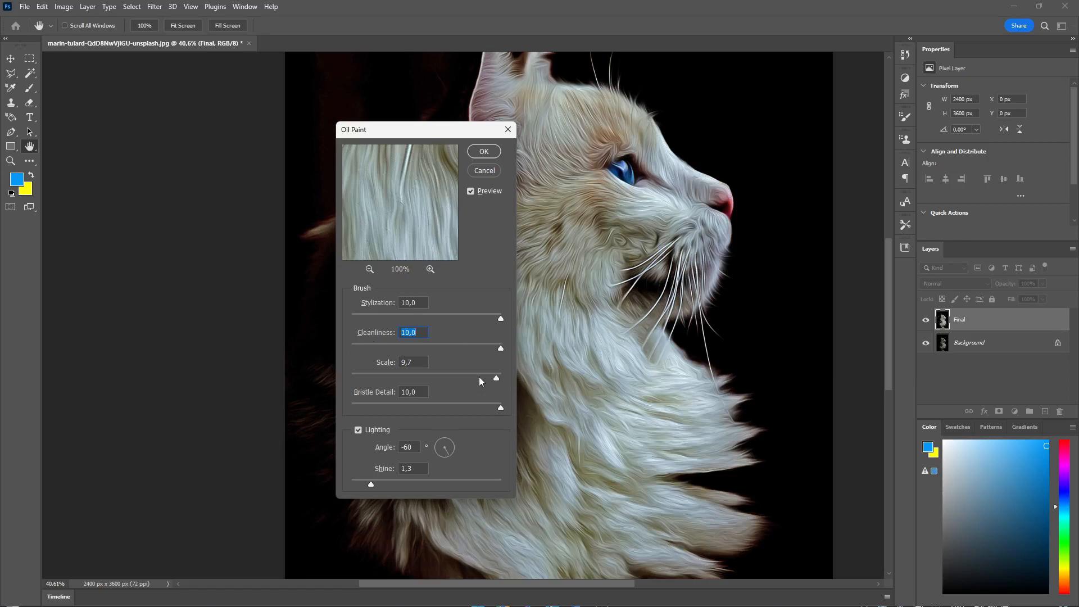
pyautogui.moveTo(479, 377); pyautogui.dragTo(316, 373)
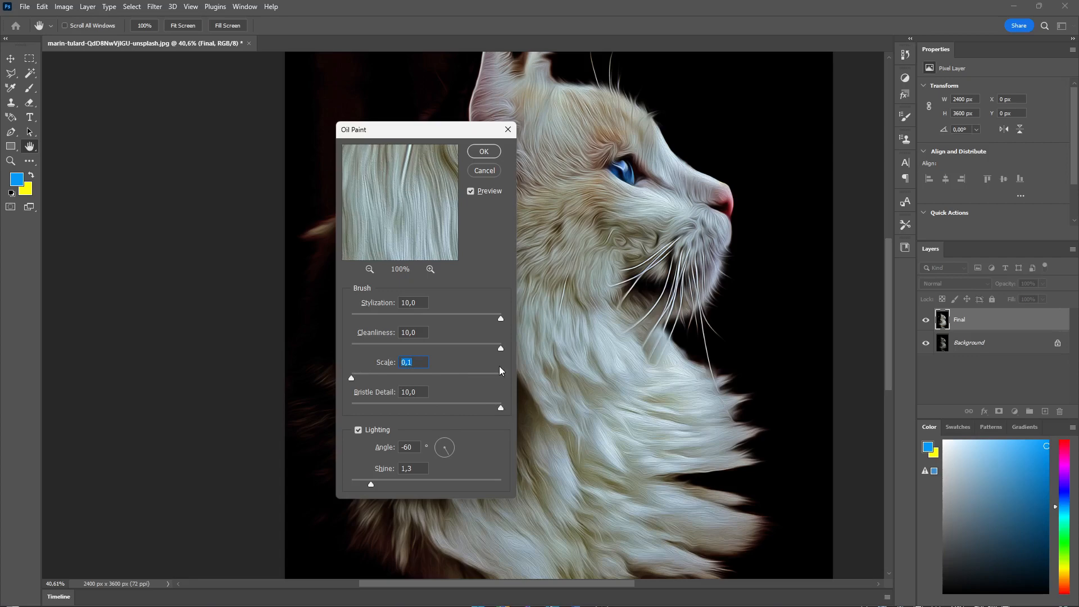
pyautogui.click(481, 152)
pyautogui.hotkey('ctrl', '0')
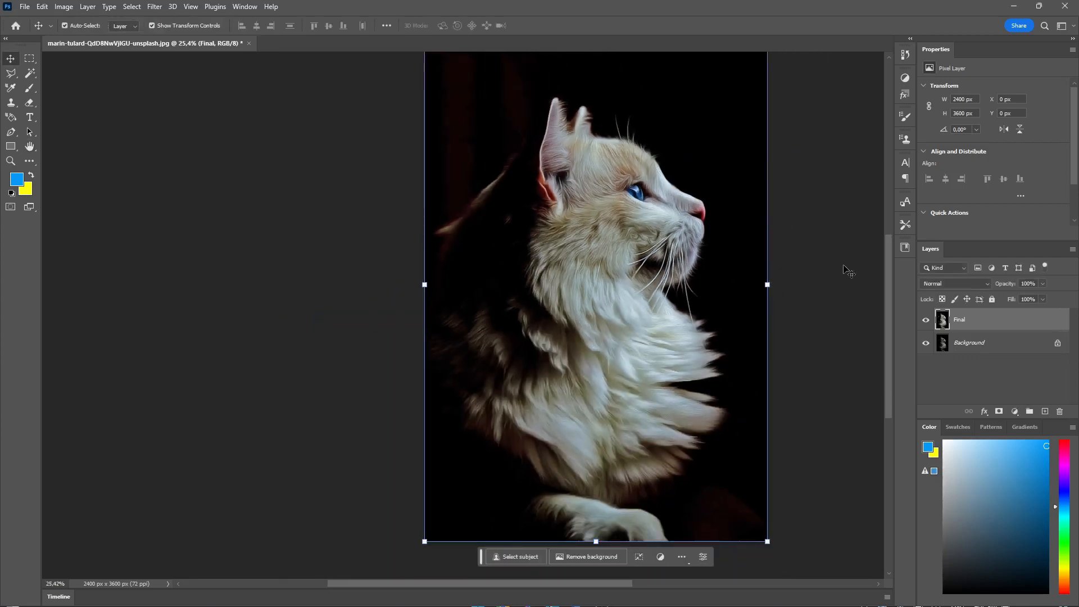
# Apply the Oil Paint filter to the Final layer a second time with Stylization reduced to 2,3
pyautogui.scroll(3, 811, 306)
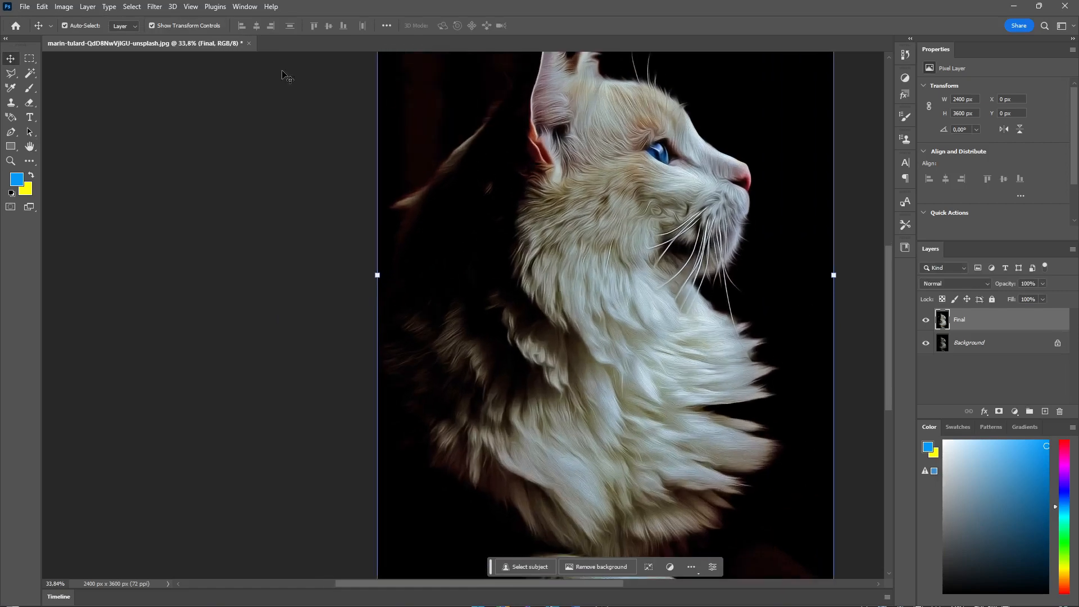
pyautogui.click(154, 7)
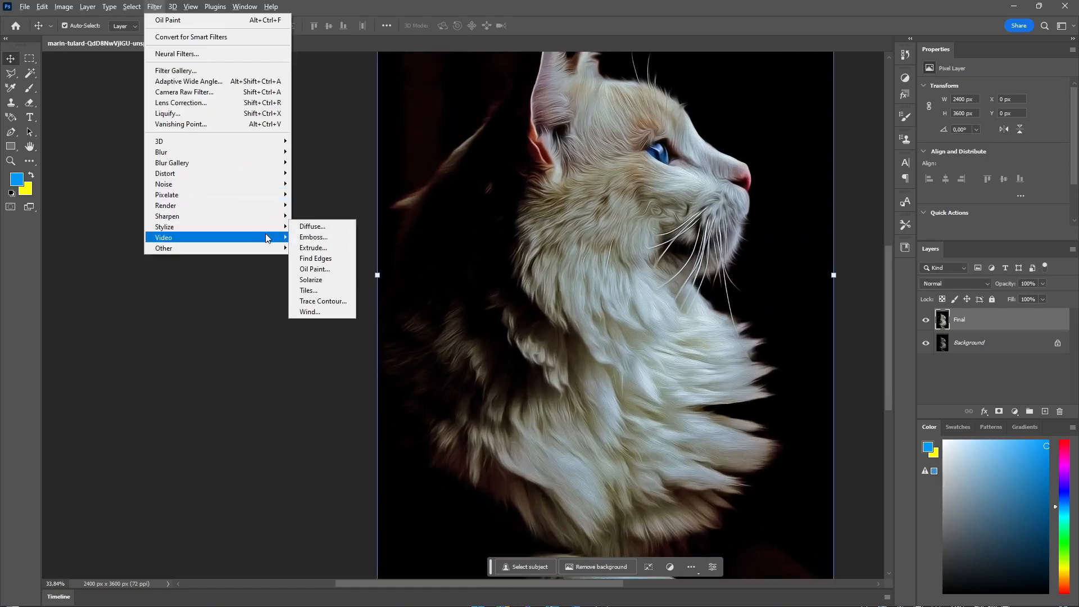
pyautogui.moveTo(281, 228)
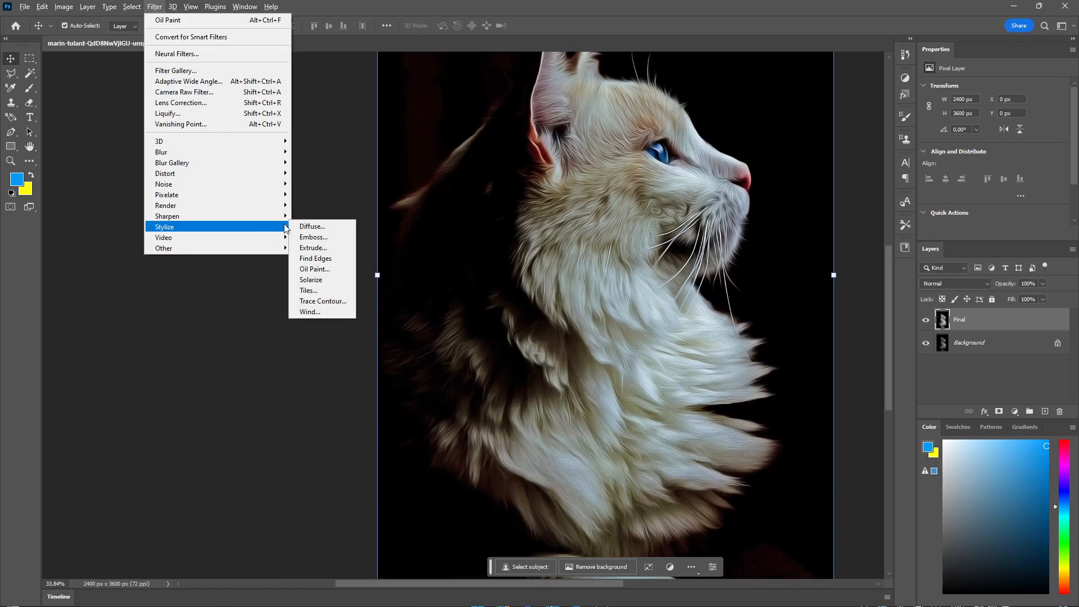
pyautogui.click(311, 268)
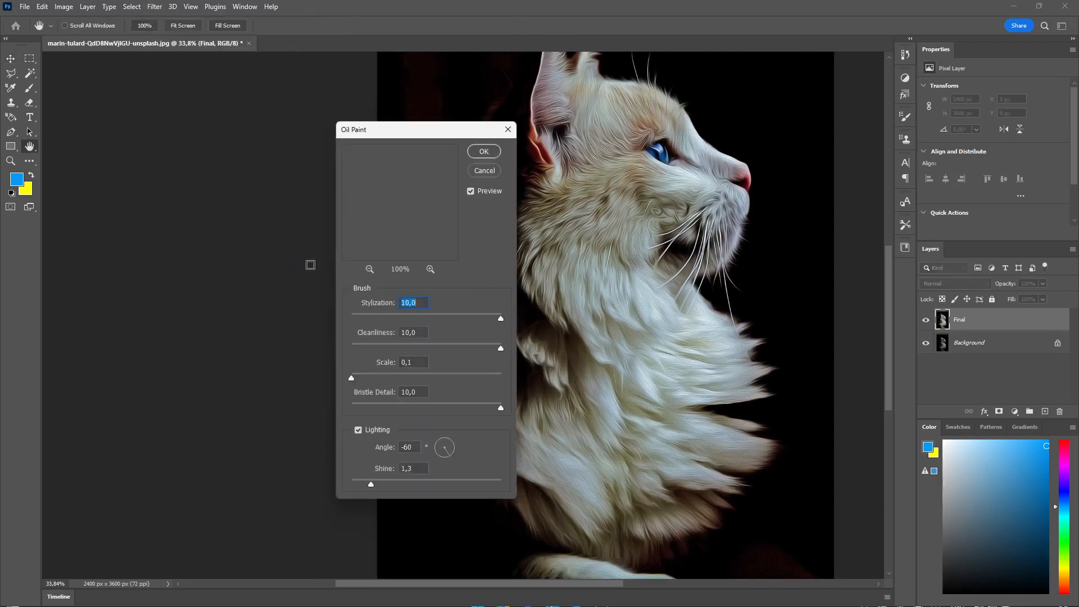
pyautogui.moveTo(467, 318); pyautogui.dragTo(356, 318)
pyautogui.click(408, 304)
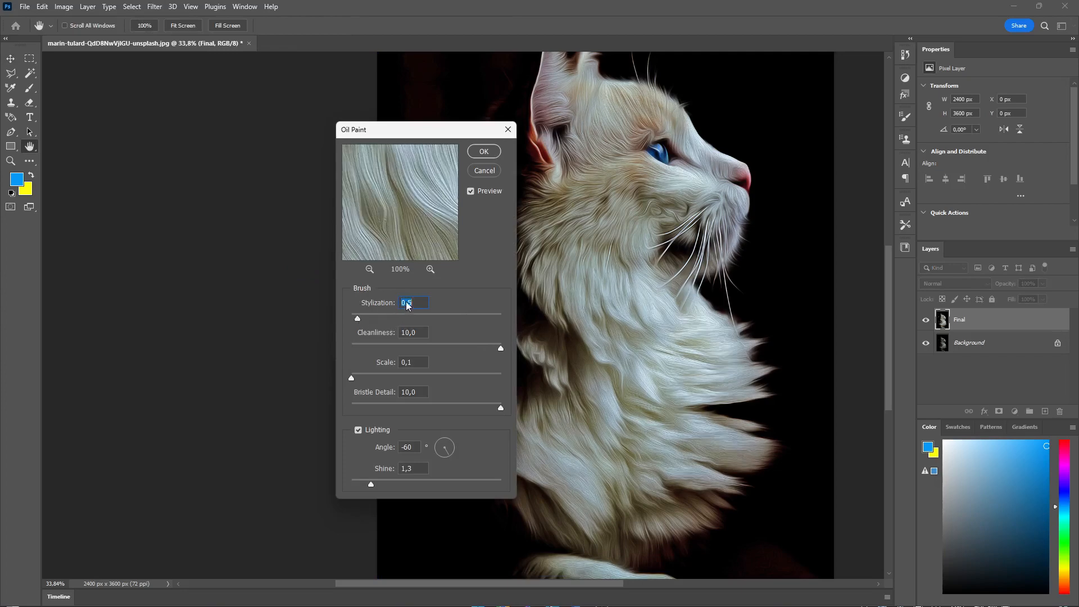
pyautogui.click(415, 318)
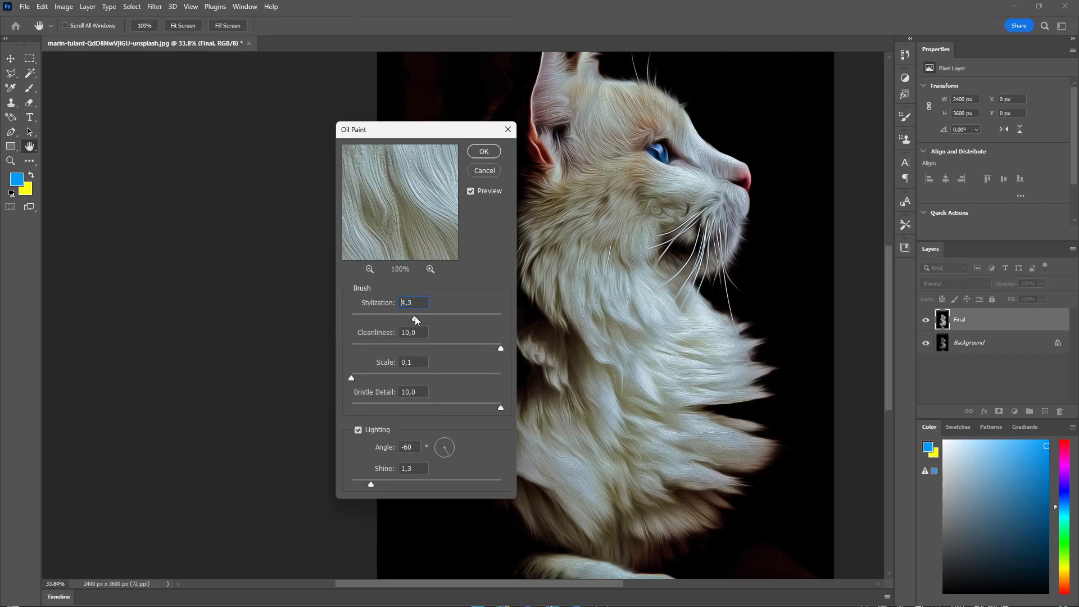
pyautogui.moveTo(396, 321); pyautogui.dragTo(385, 318)
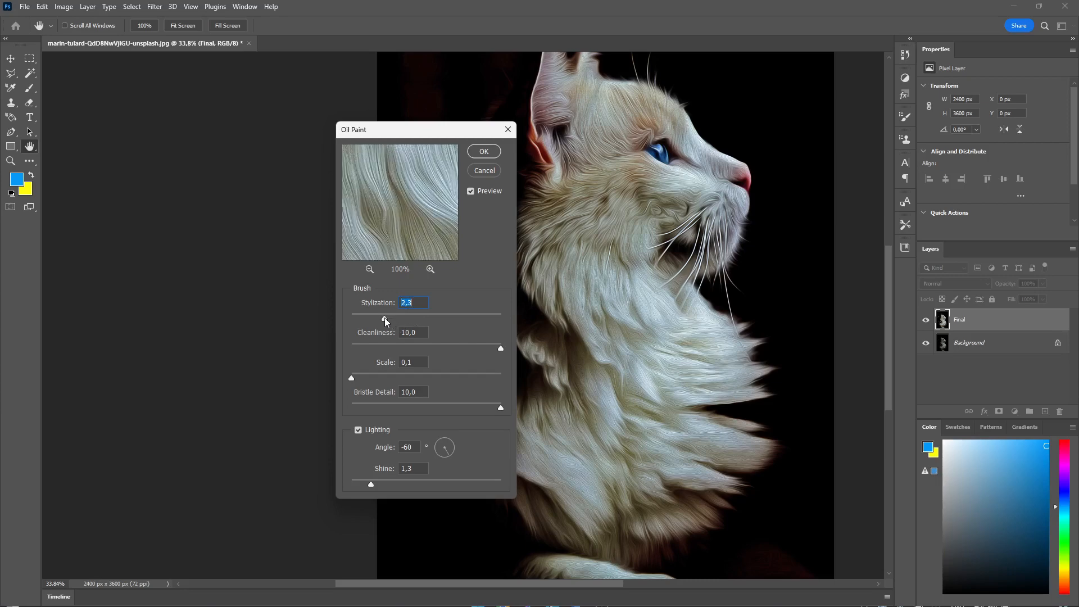
pyautogui.click(485, 153)
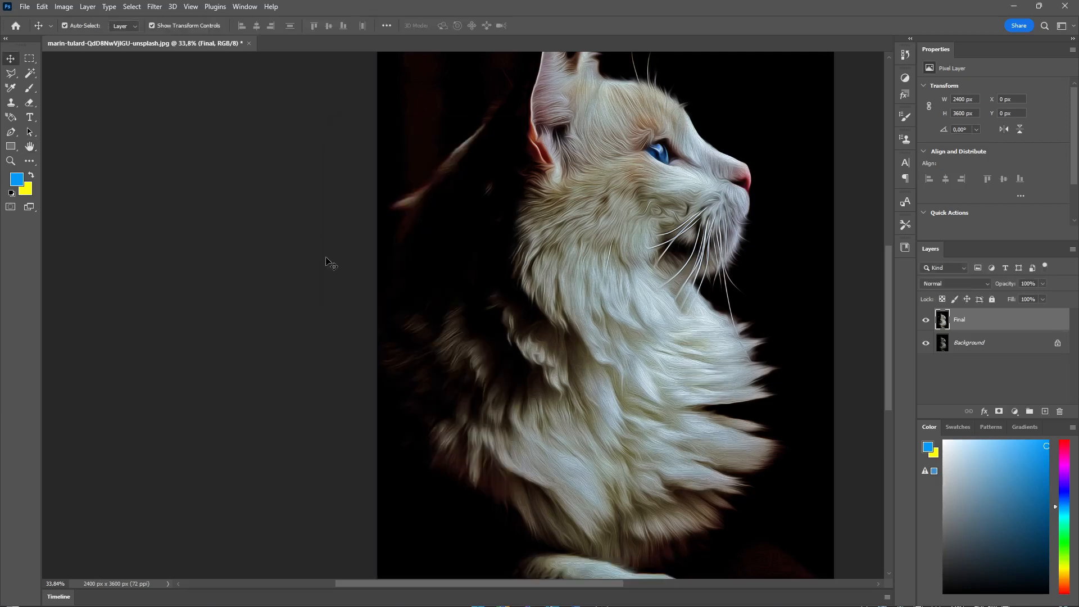
# Examine the painted strokes on the cat's face and chest fur up close and in the full image
pyautogui.scroll(-2, 619, 295)
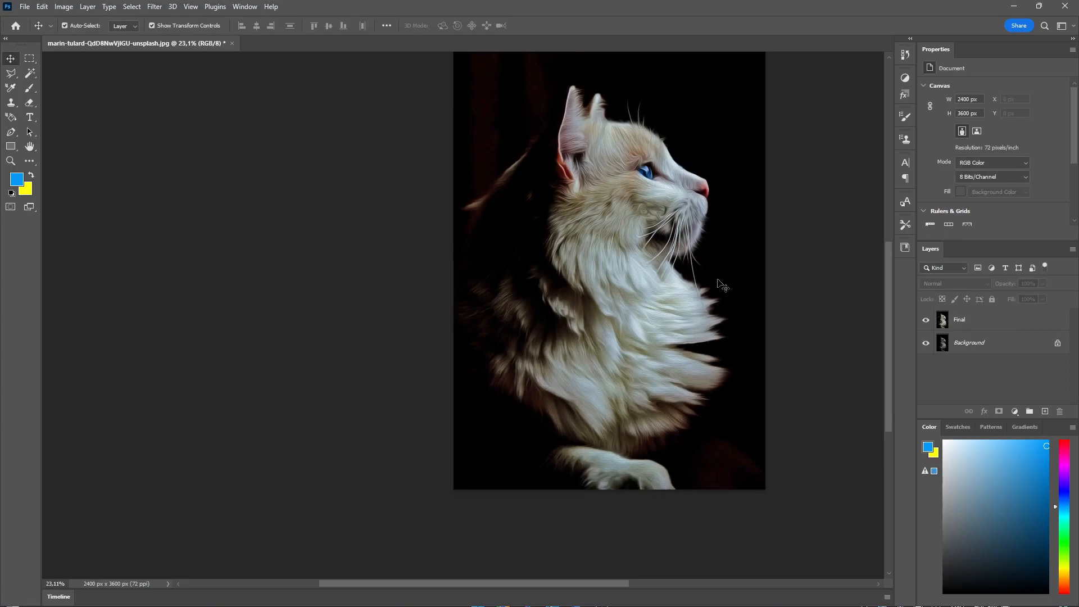
pyautogui.scroll(-1, 722, 284)
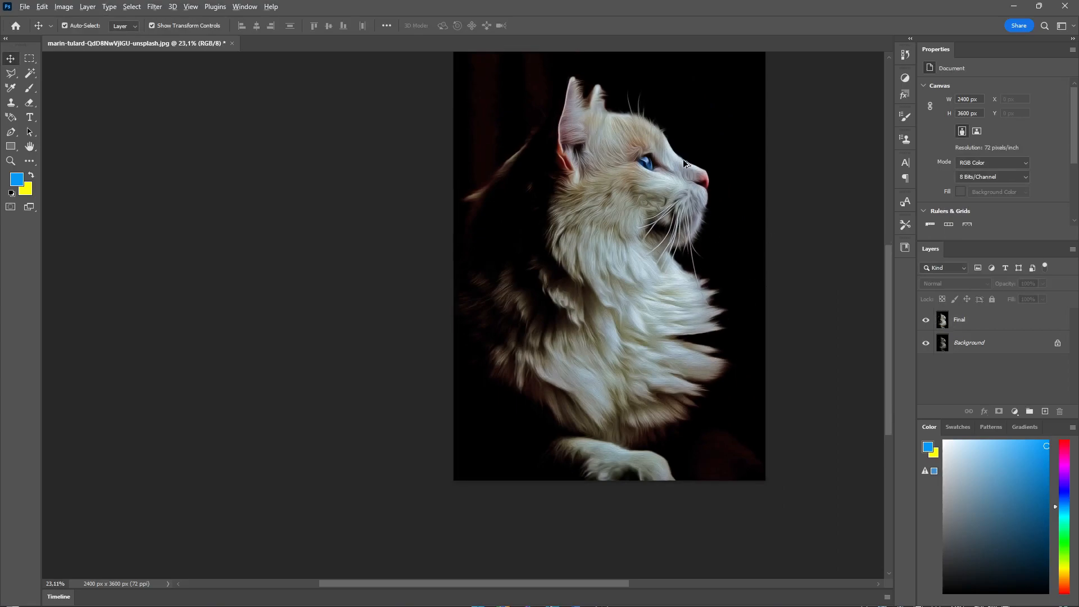
pyautogui.scroll(8, 683, 160)
pyautogui.scroll(-7, 553, 115)
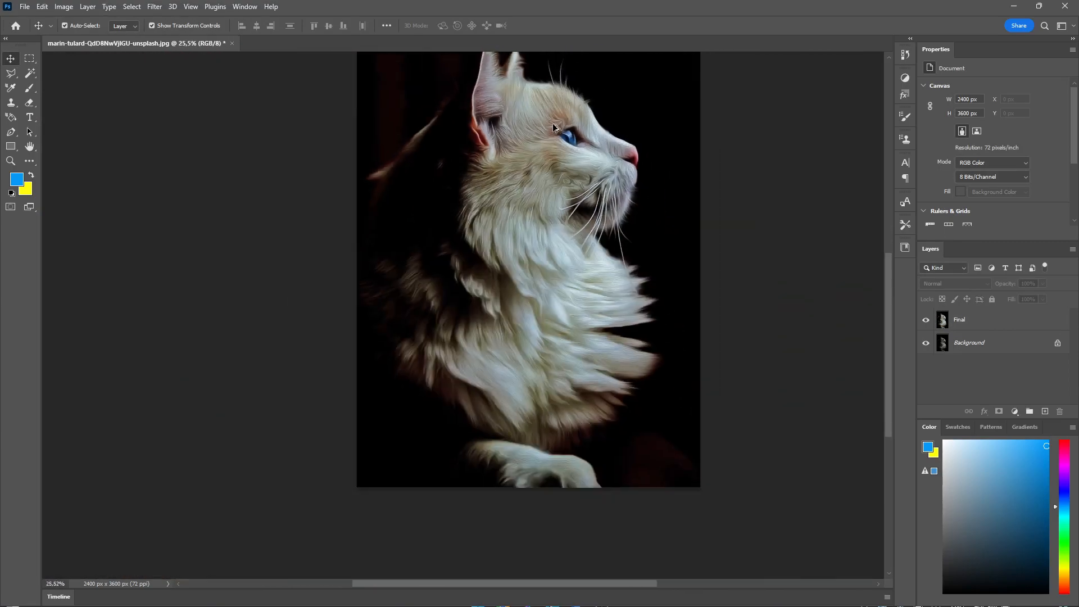
pyautogui.scroll(7, 560, 220)
pyautogui.scroll(-2, 561, 222)
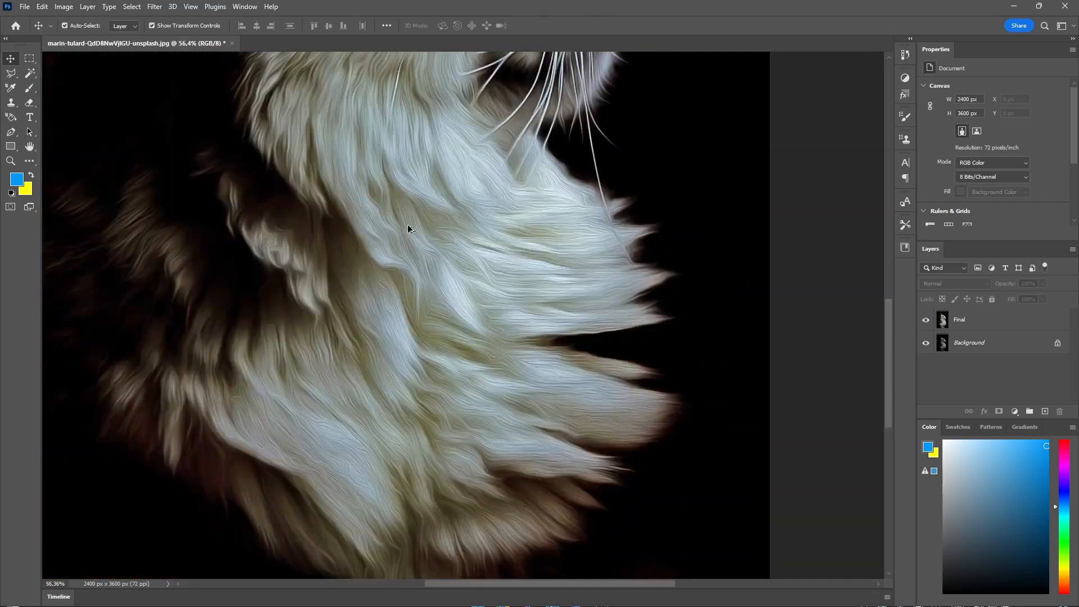
pyautogui.scroll(-3, 408, 227)
pyautogui.scroll(6, 453, 97)
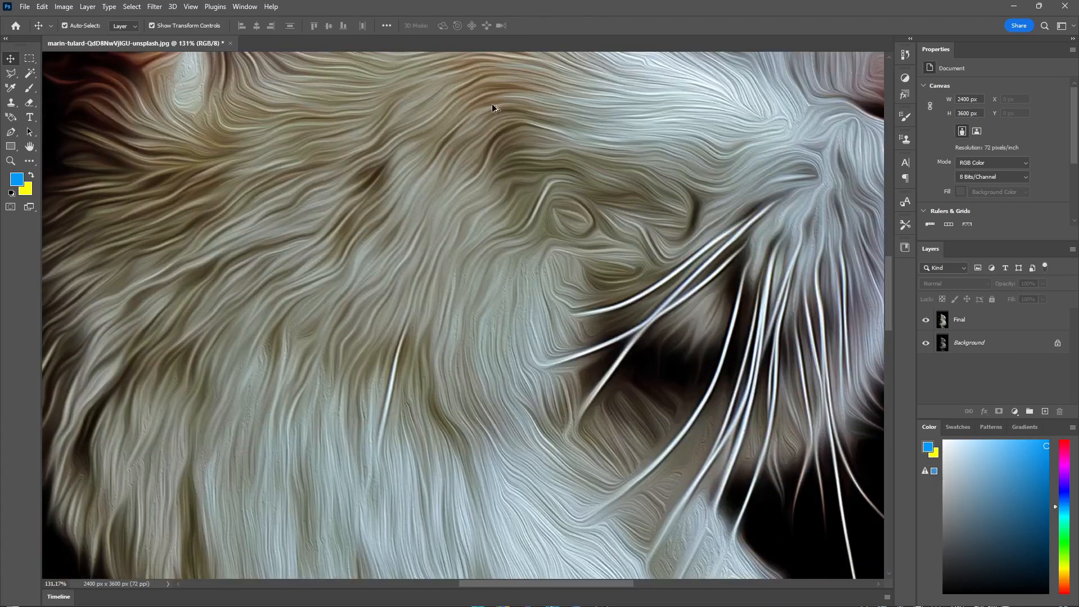
pyautogui.scroll(-1, 492, 108)
pyautogui.scroll(-4, 480, 318)
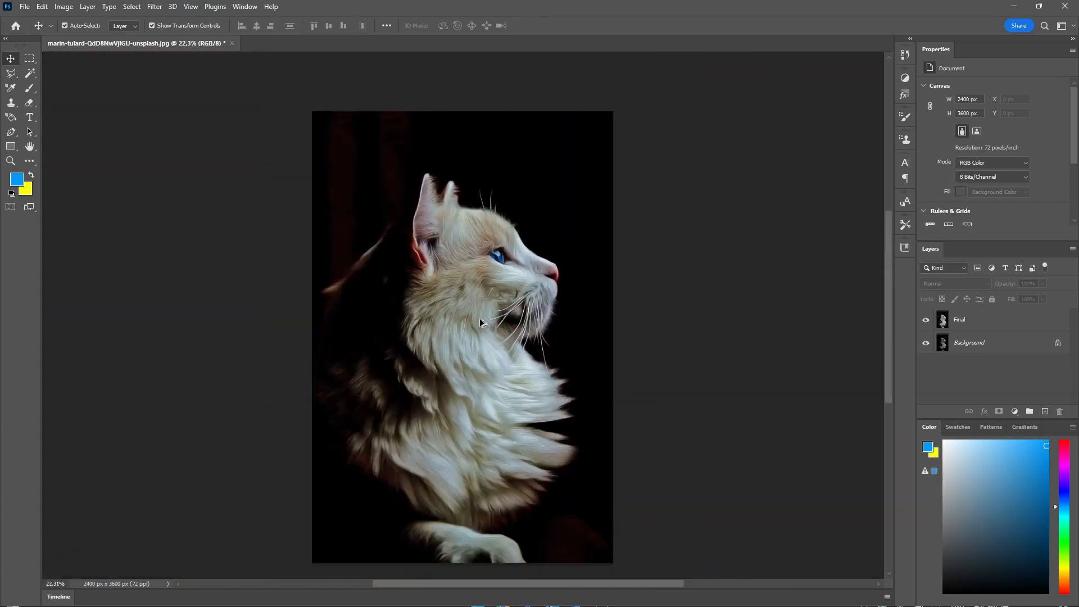
pyautogui.scroll(1, 493, 302)
pyautogui.scroll(-1, 507, 325)
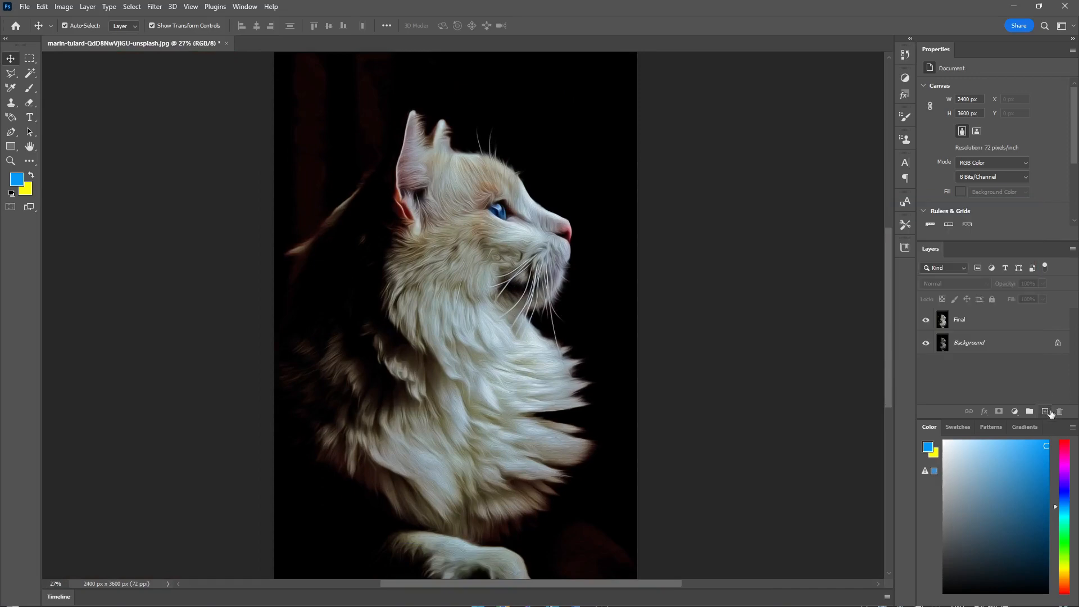
# Add an empty layer above Final and choose a much smaller soft round brush with 0% hardness
pyautogui.click(1044, 415)
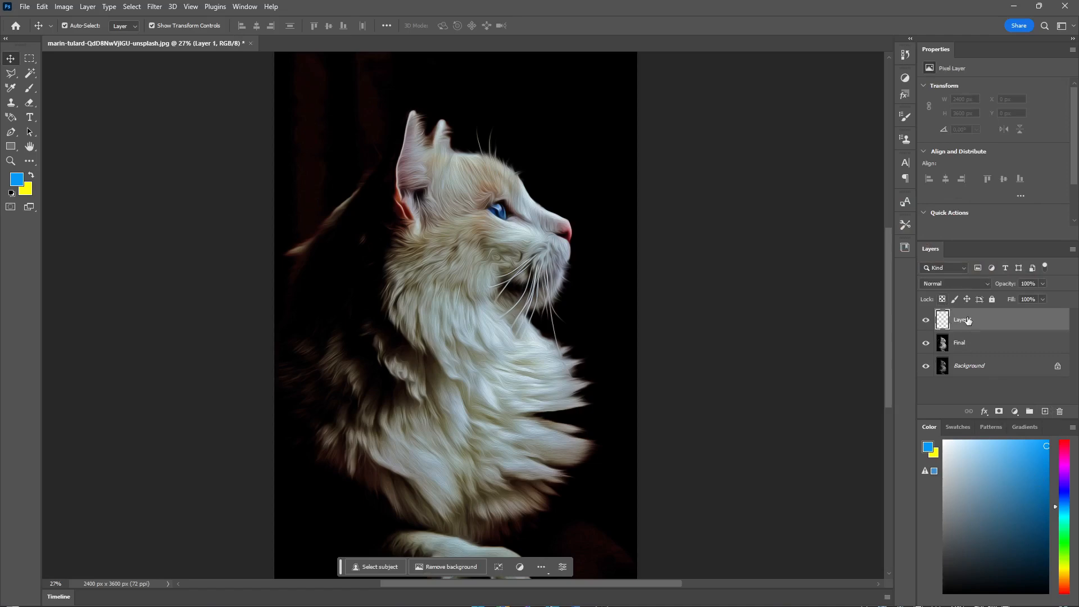
pyautogui.scroll(-3, 402, 326)
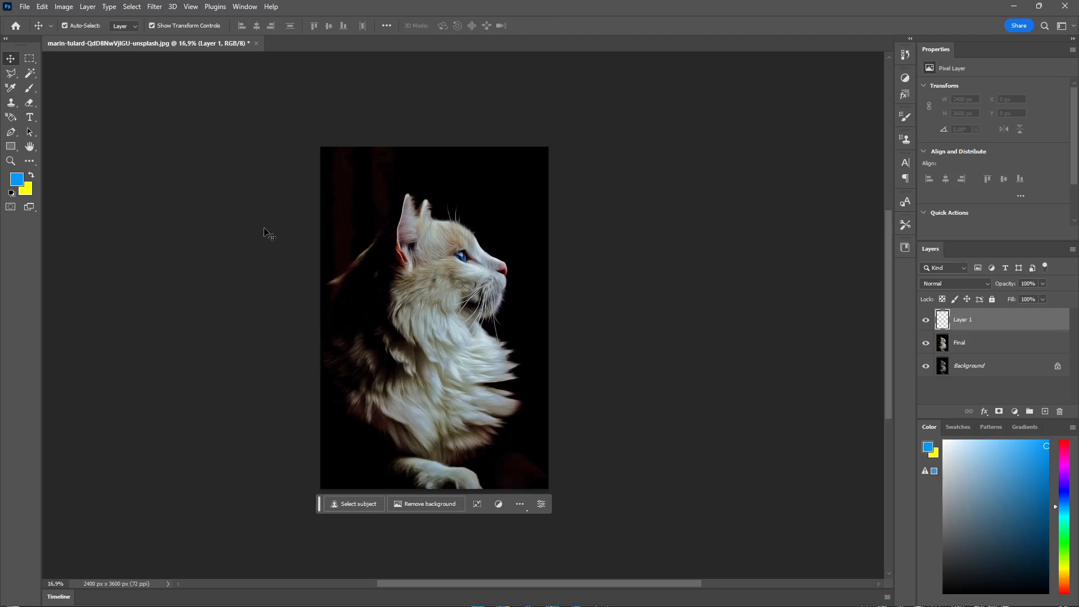
pyautogui.click(36, 89)
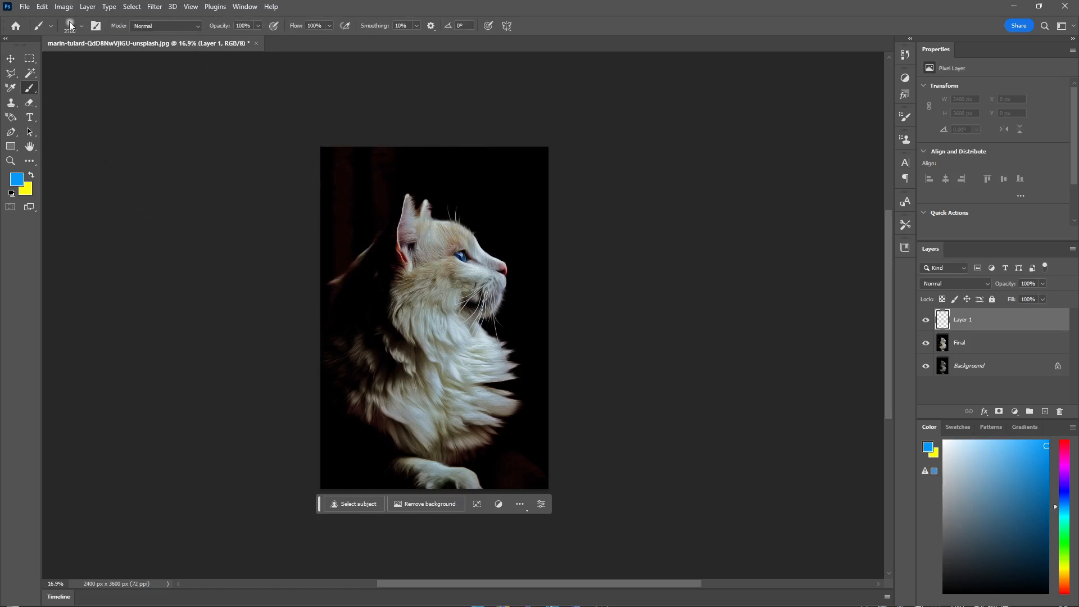
pyautogui.rightClick(416, 257)
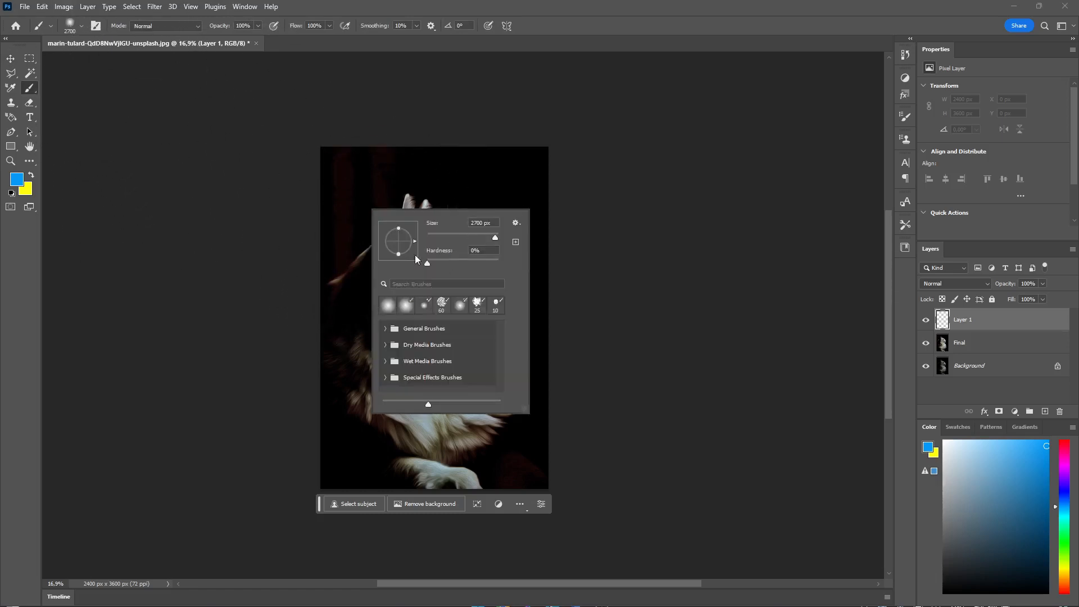
pyautogui.moveTo(477, 243); pyautogui.dragTo(481, 244)
pyautogui.click(555, 188)
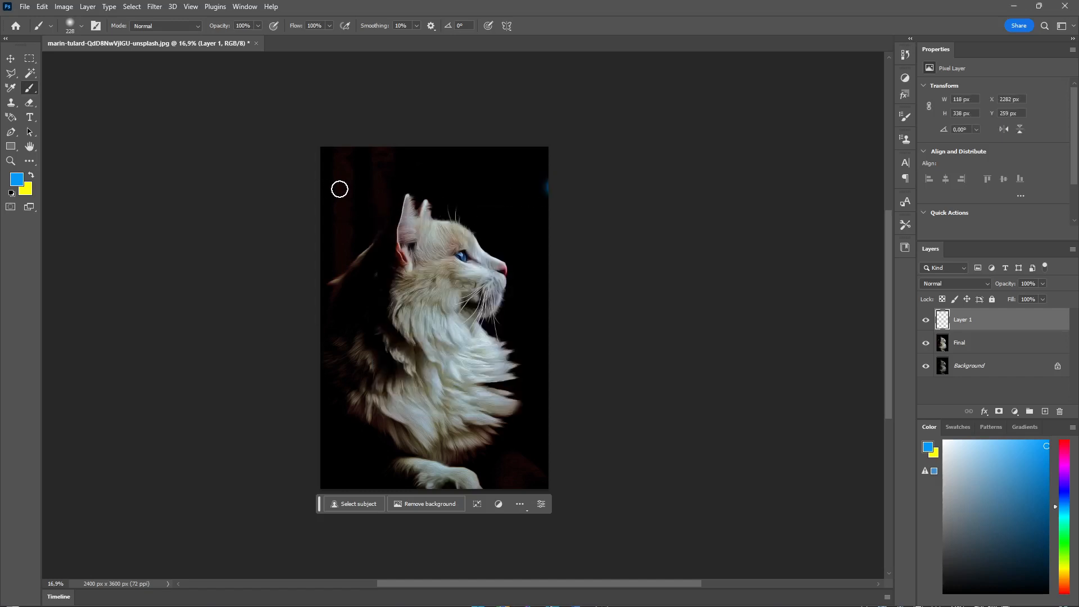
# Enlarge the soft brush to 2000 px for painting on Layer 1
pyautogui.press(']')
pyautogui.press(']')
pyautogui.press(']')
pyautogui.press(']')
pyautogui.press(']')
pyautogui.press(']')
pyautogui.press(']')
pyautogui.press(']')
pyautogui.press(']')
pyautogui.press(']')
pyautogui.press(']')
pyautogui.press(']')
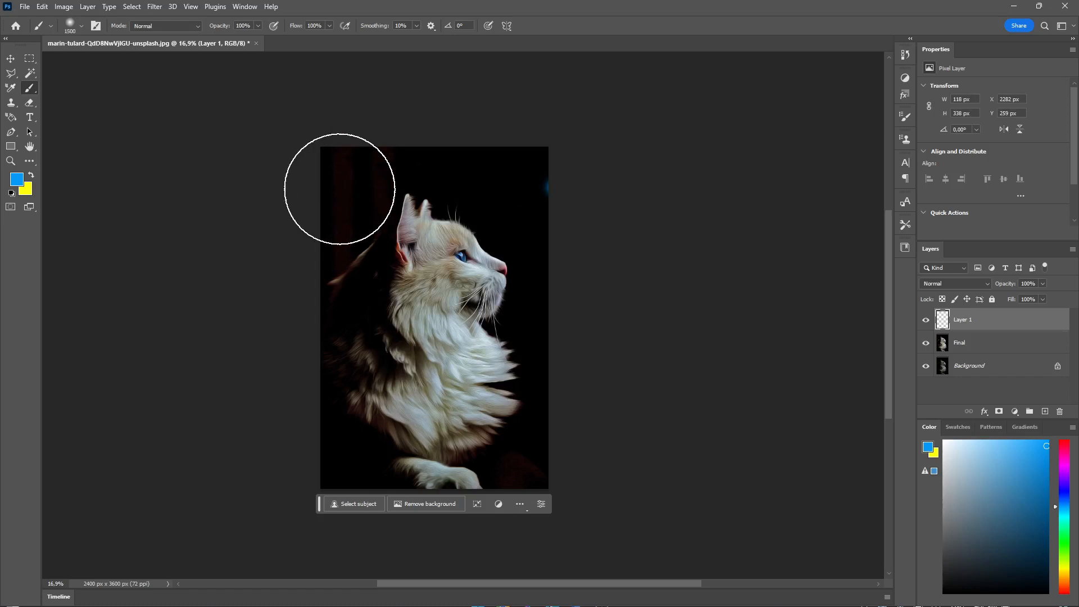
pyautogui.press('[')
pyautogui.press('[')
pyautogui.press('[')
pyautogui.press('[')
pyautogui.press('[')
pyautogui.press('[')
pyautogui.press('[')
pyautogui.press('[')
pyautogui.press(']')
pyautogui.press(']')
pyautogui.press(']')
pyautogui.press(']')
pyautogui.press(']')
pyautogui.press(']')
pyautogui.press(']')
pyautogui.press(']')
pyautogui.press(']')
pyautogui.press(']')
pyautogui.press(']')
pyautogui.press(']')
pyautogui.press(']')
pyautogui.press(']')
pyautogui.press(']')
pyautogui.press(']')
pyautogui.press(']')
pyautogui.press(']')
pyautogui.press(']')
pyautogui.press(']')
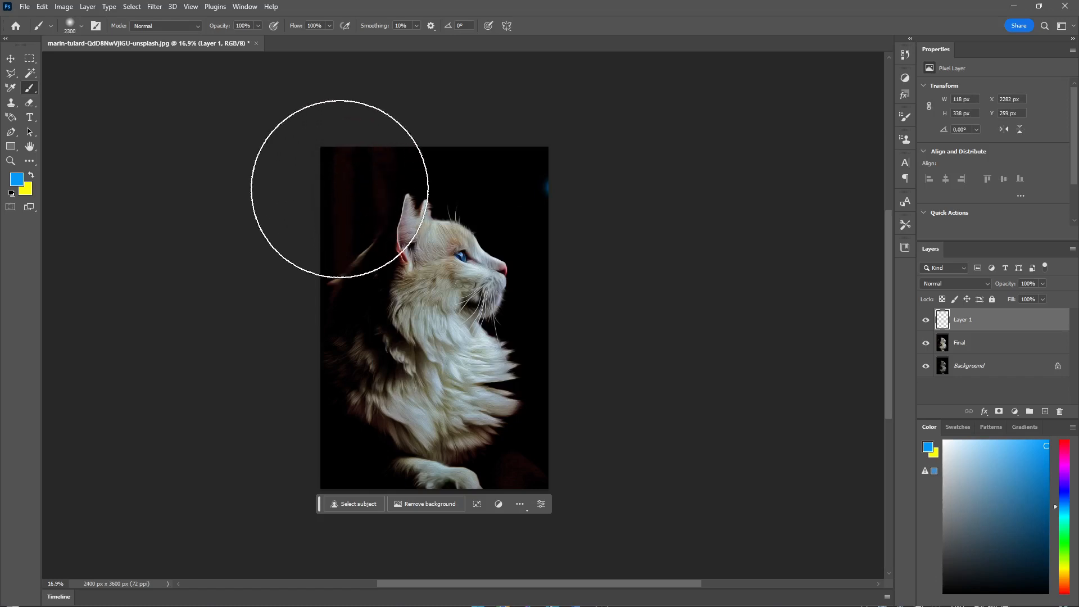
pyautogui.press('[')
pyautogui.press('[')
pyautogui.press('[')
pyautogui.press('[')
pyautogui.press('[')
pyautogui.press('[')
pyautogui.press('[')
pyautogui.press('[')
pyautogui.press('[')
pyautogui.press('[')
pyautogui.press('[')
pyautogui.press('[')
pyautogui.press(']')
pyautogui.press(']')
pyautogui.press(']')
pyautogui.press(']')
pyautogui.press(']')
pyautogui.press(']')
pyautogui.press(']')
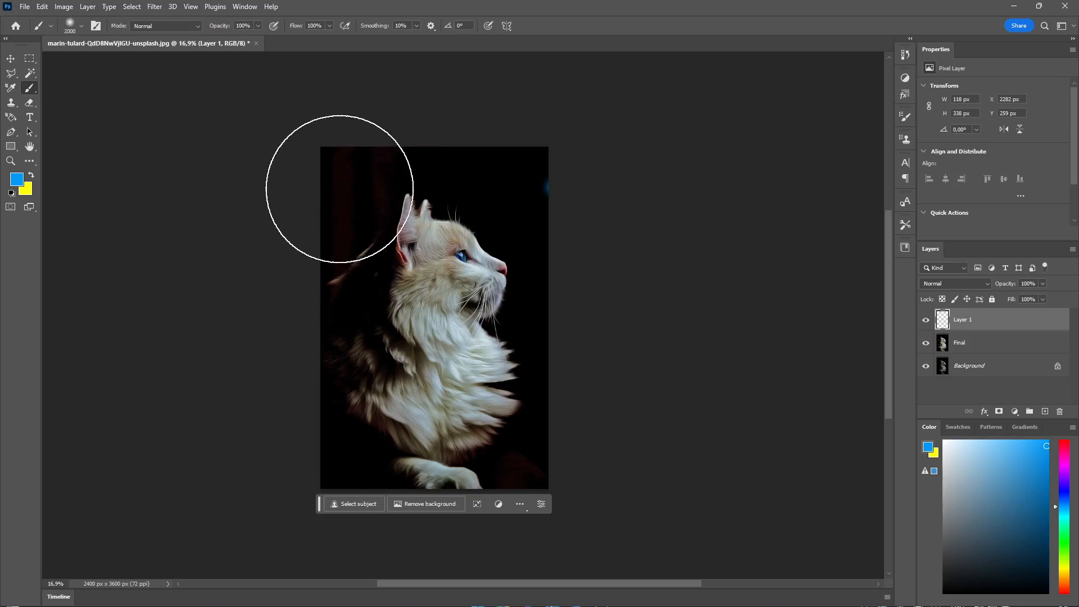
# Paint a soft yellow (#fff006) glow over the image's upper-left corner on Layer 1 with the brush enlarged to 2800 px
pyautogui.press(']')
pyautogui.press(']')
pyautogui.press(']')
pyautogui.press(']')
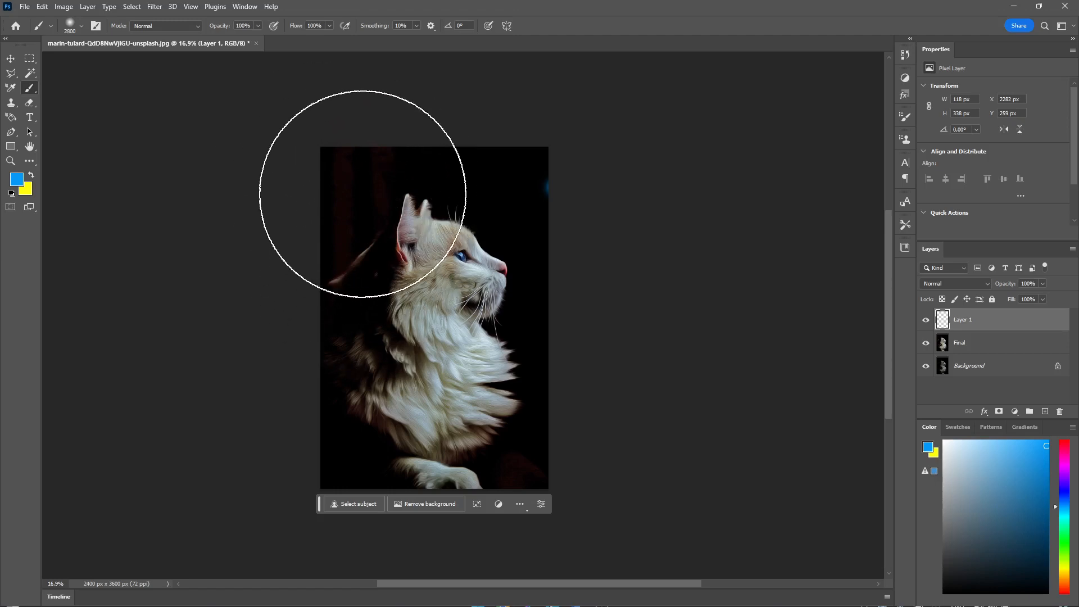
pyautogui.click(17, 180)
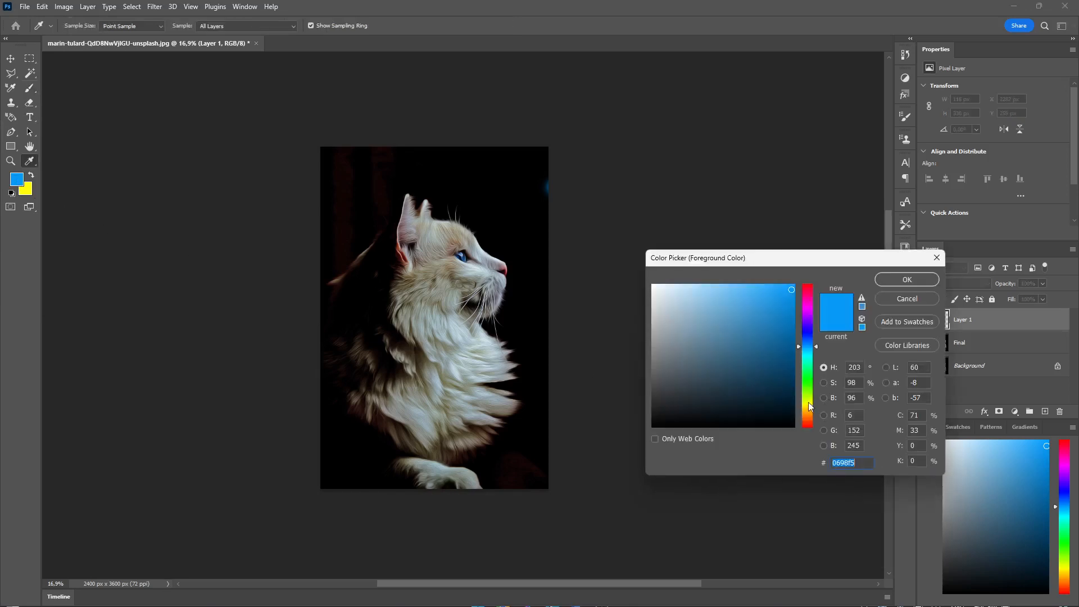
pyautogui.click(805, 400)
pyautogui.moveTo(805, 399); pyautogui.dragTo(807, 404)
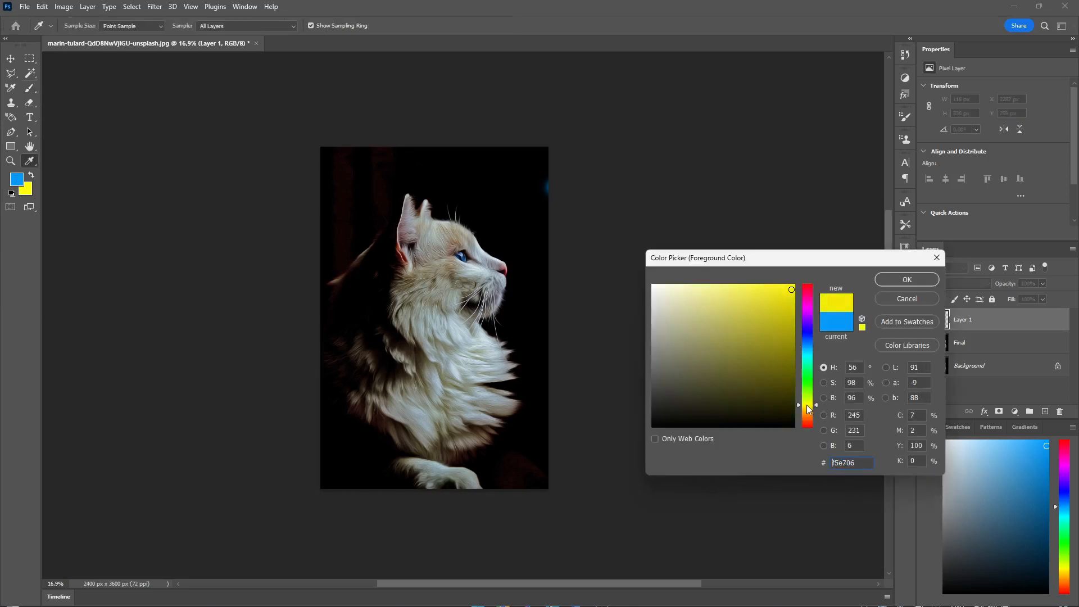
pyautogui.moveTo(792, 292); pyautogui.dragTo(791, 285)
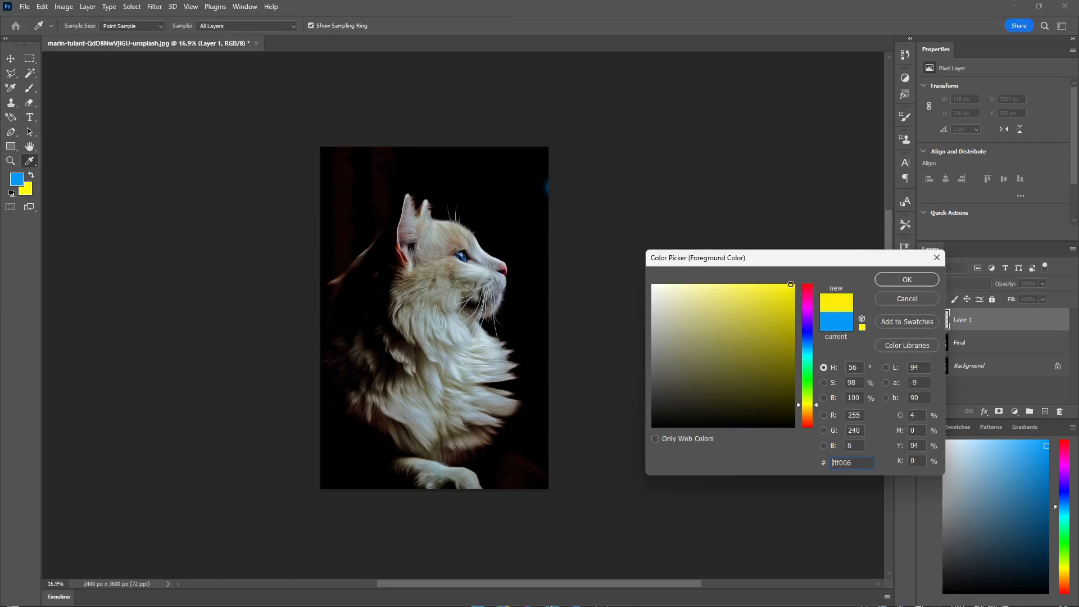
pyautogui.click(907, 280)
pyautogui.press('b')
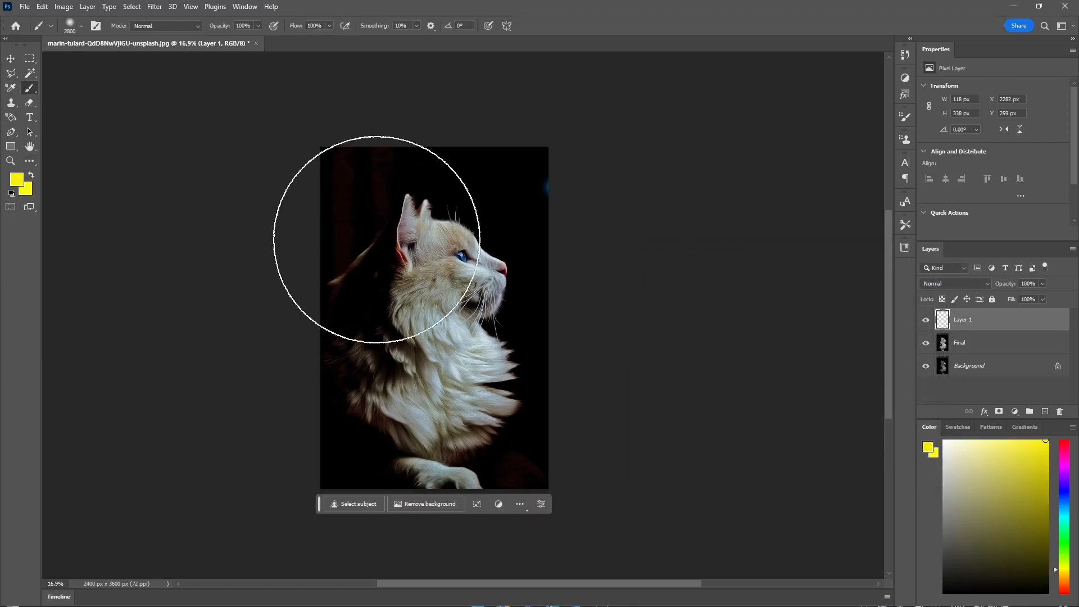
pyautogui.click(343, 209)
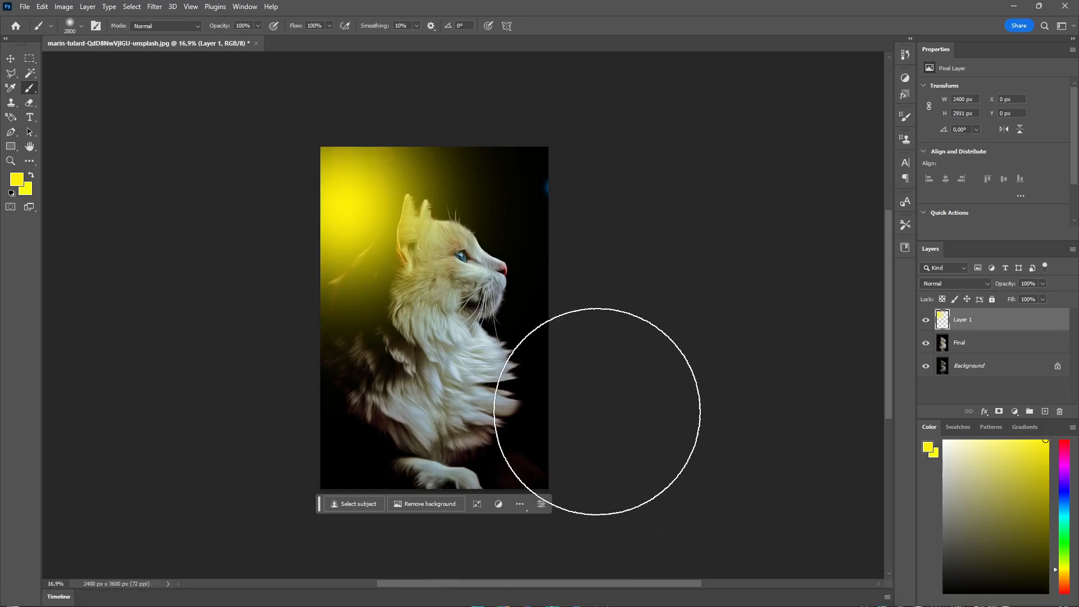
# Set the foreground color to blue #0837ff and paint one soft glow over the image's lower-right corner on Layer 1
pyautogui.click(21, 181)
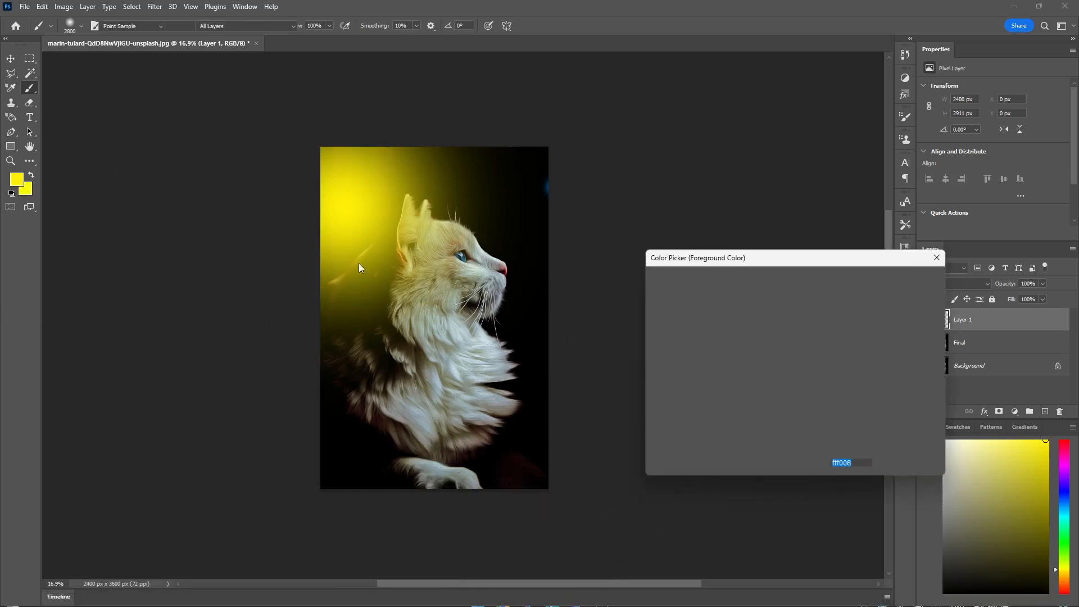
pyautogui.click(806, 343)
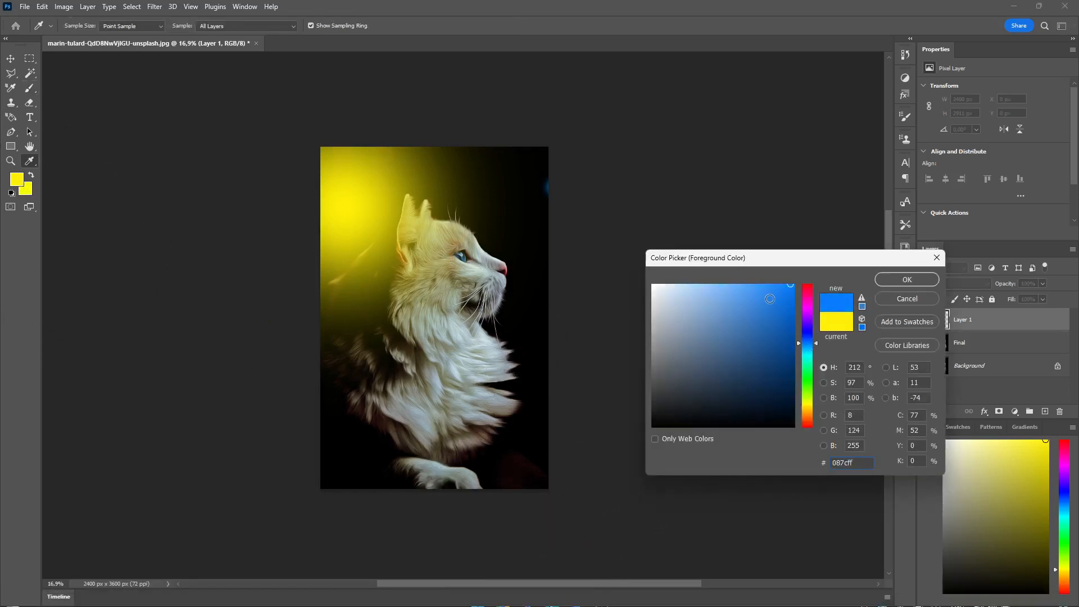
pyautogui.moveTo(807, 343); pyautogui.dragTo(807, 336)
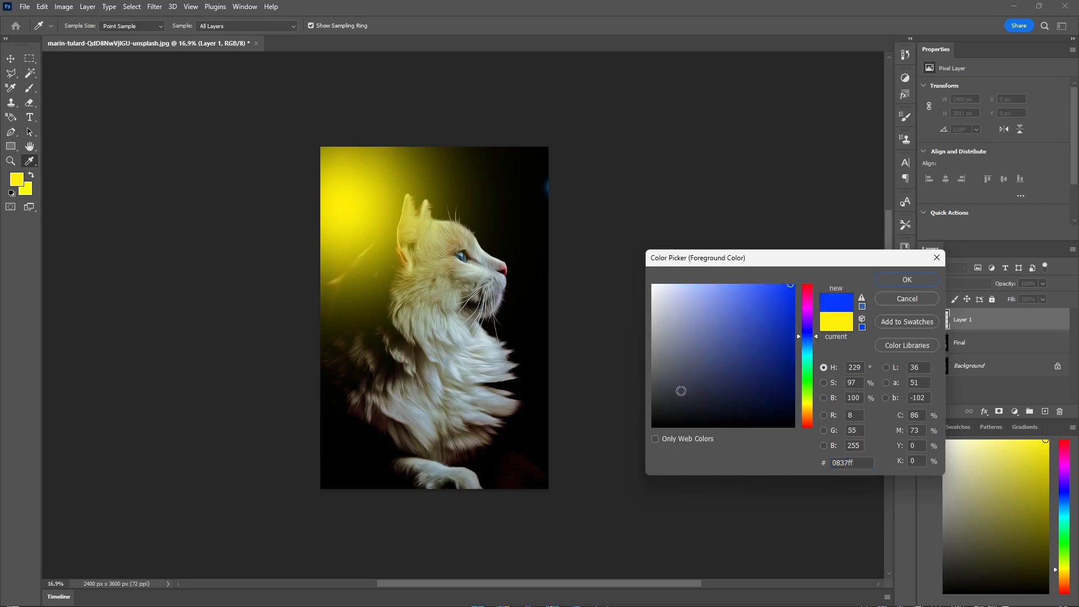
pyautogui.click(922, 283)
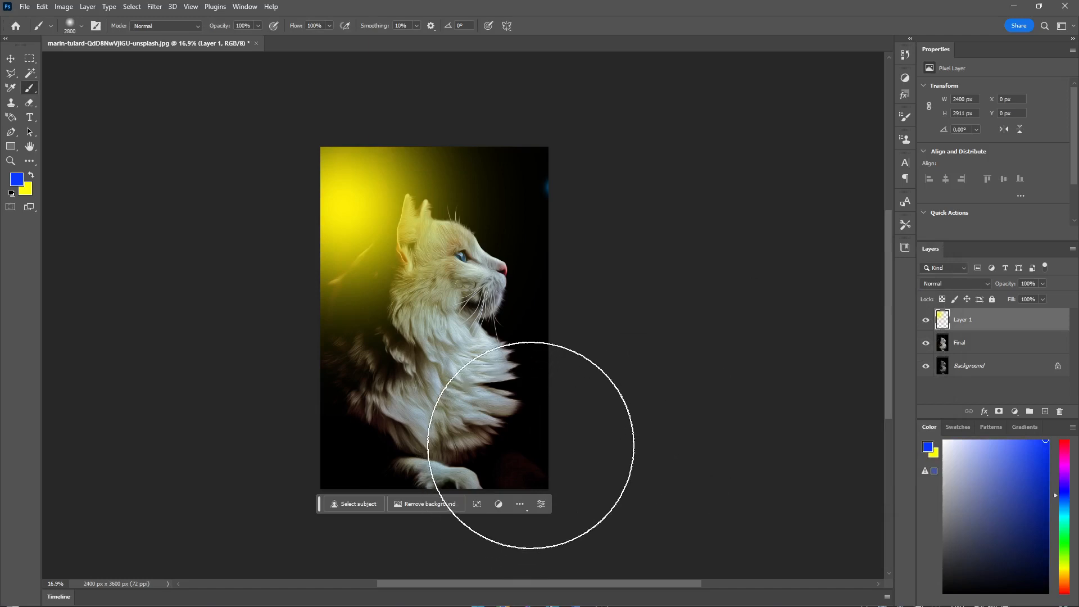
pyautogui.click(523, 446)
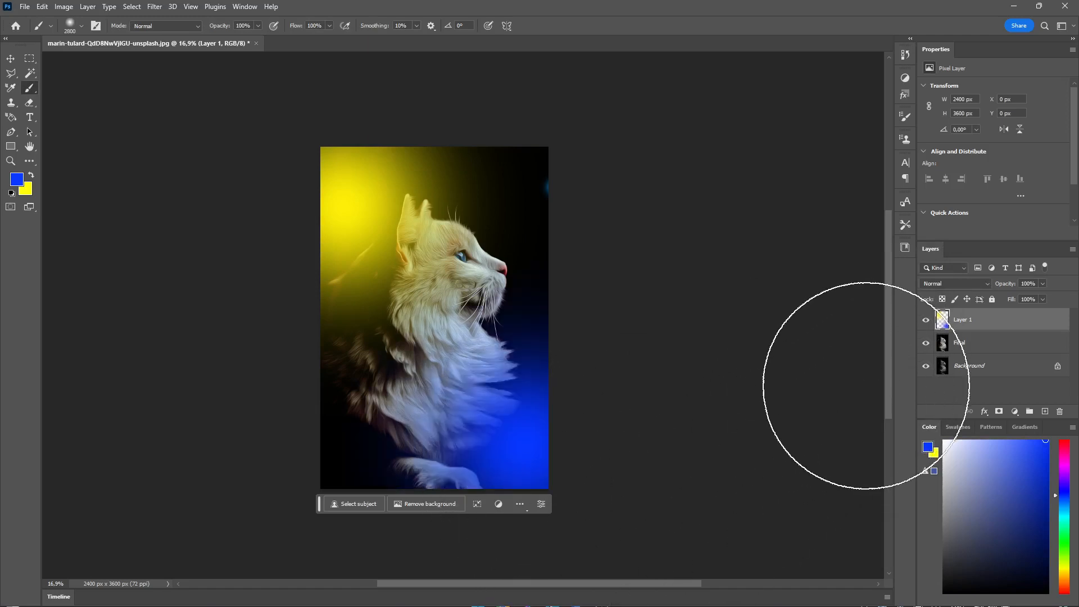
# Switch to the Move tool, set Layer 1's blend mode to Overlay and deselect the layer
pyautogui.click(11, 59)
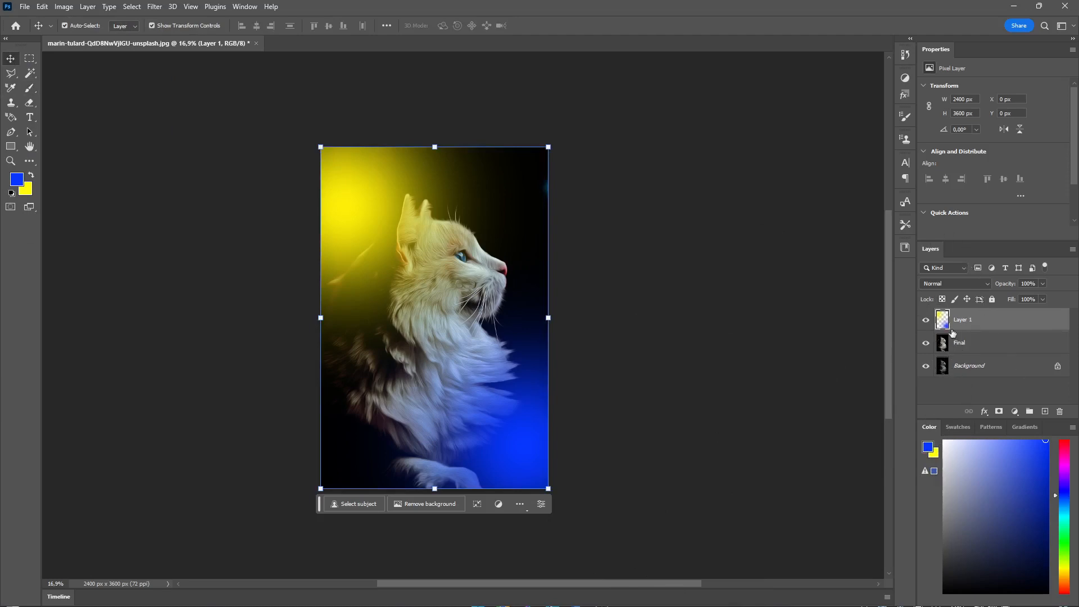
pyautogui.click(941, 285)
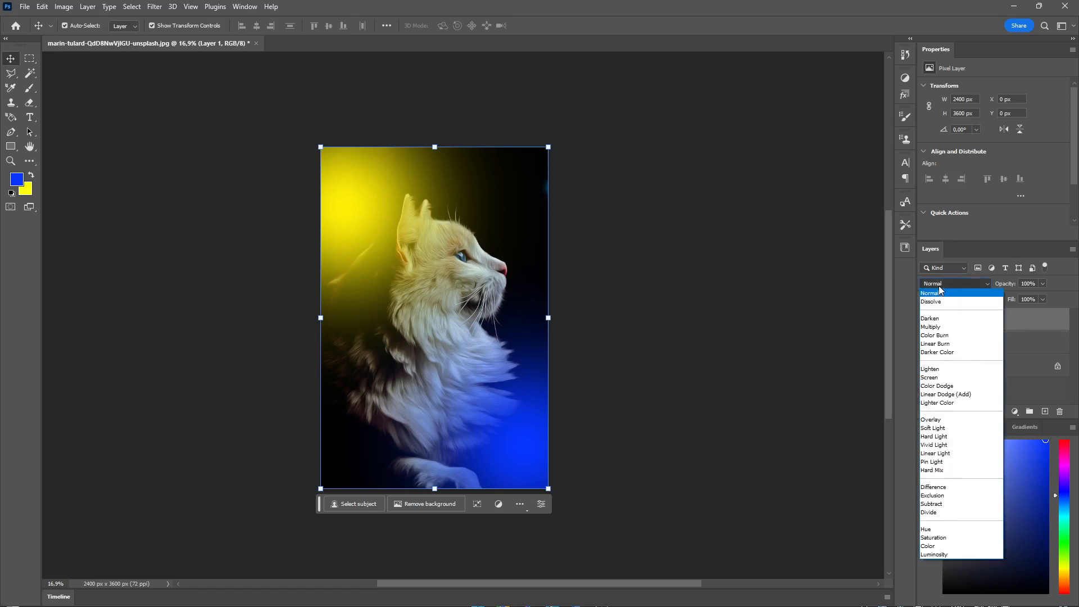
pyautogui.click(946, 421)
pyautogui.click(609, 382)
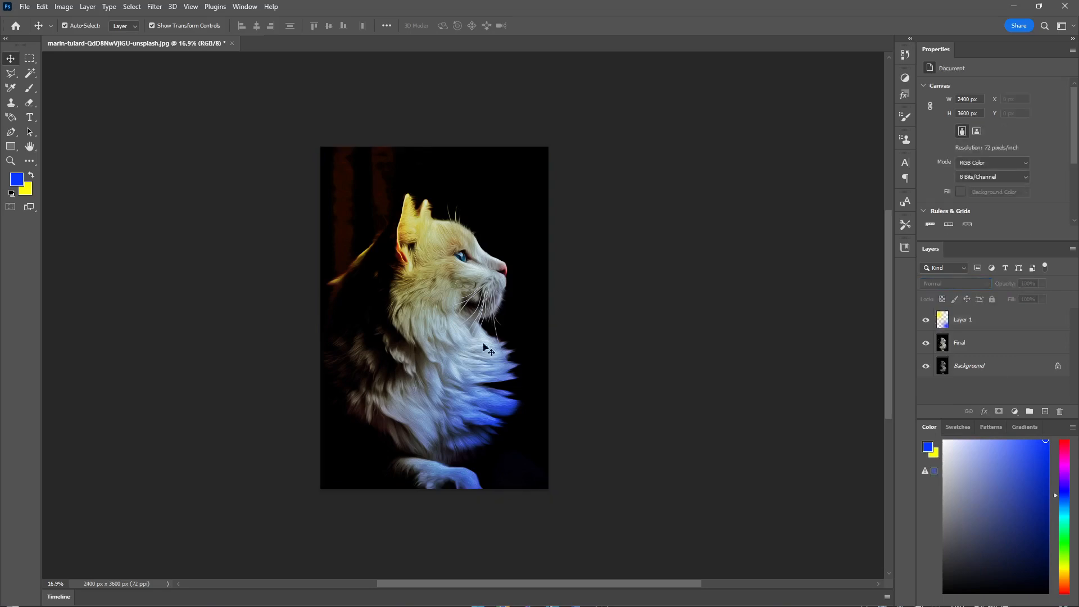
# Examine the yellow and blue tints on the cat's painted fur up close and in the full image
pyautogui.scroll(2, 545, 396)
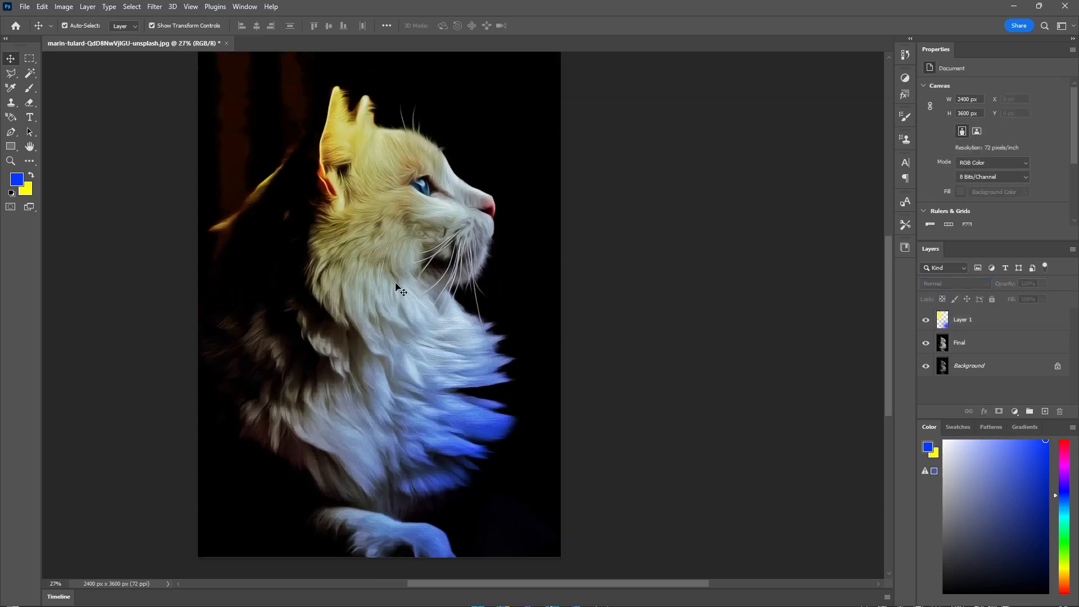
pyautogui.scroll(-2, 503, 233)
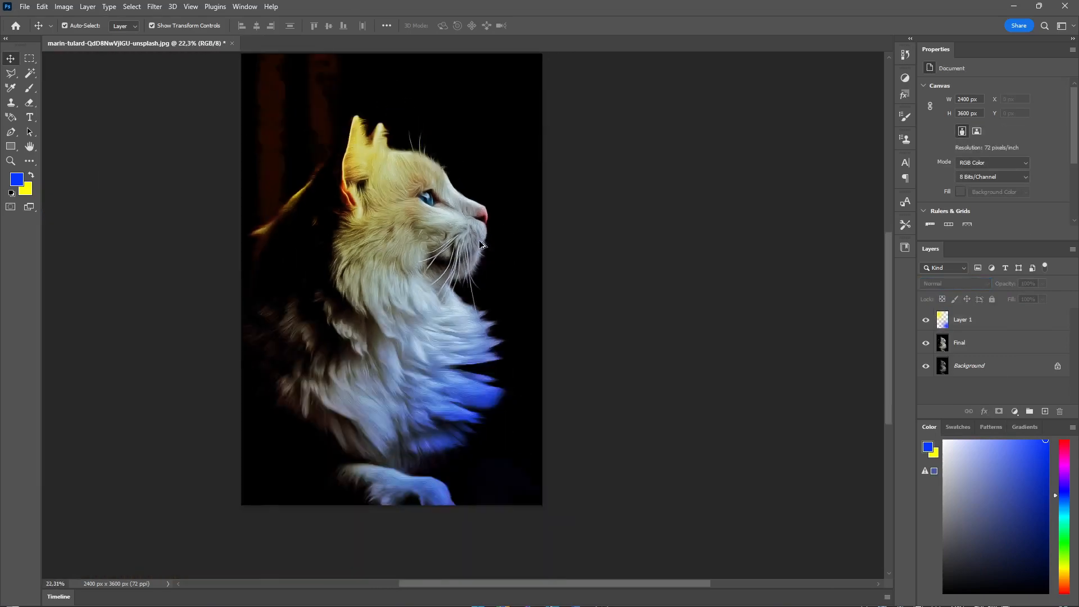
pyautogui.scroll(-3, 481, 245)
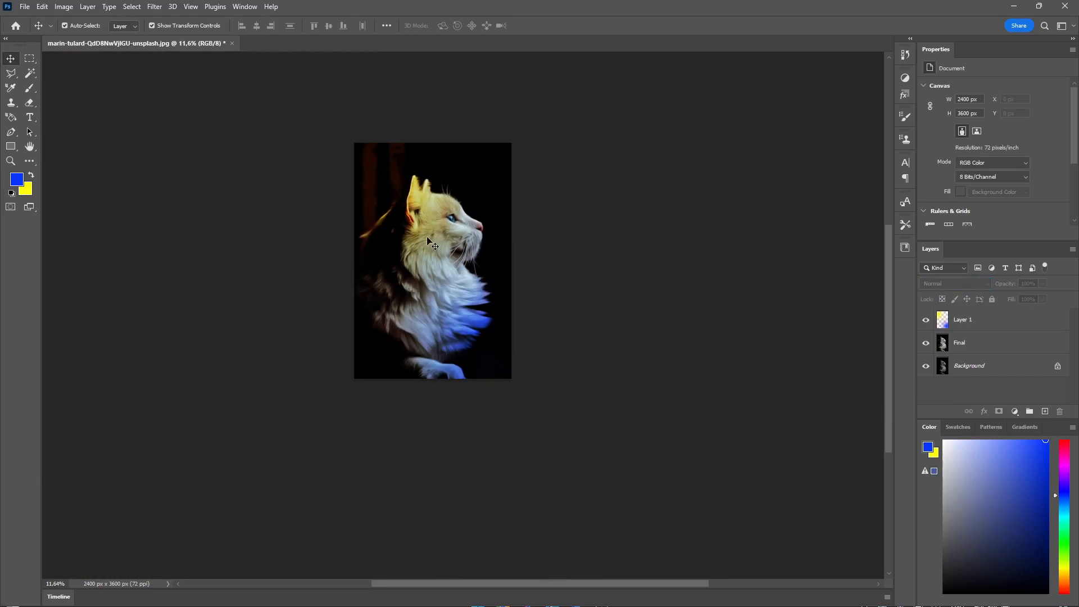
pyautogui.scroll(3, 432, 243)
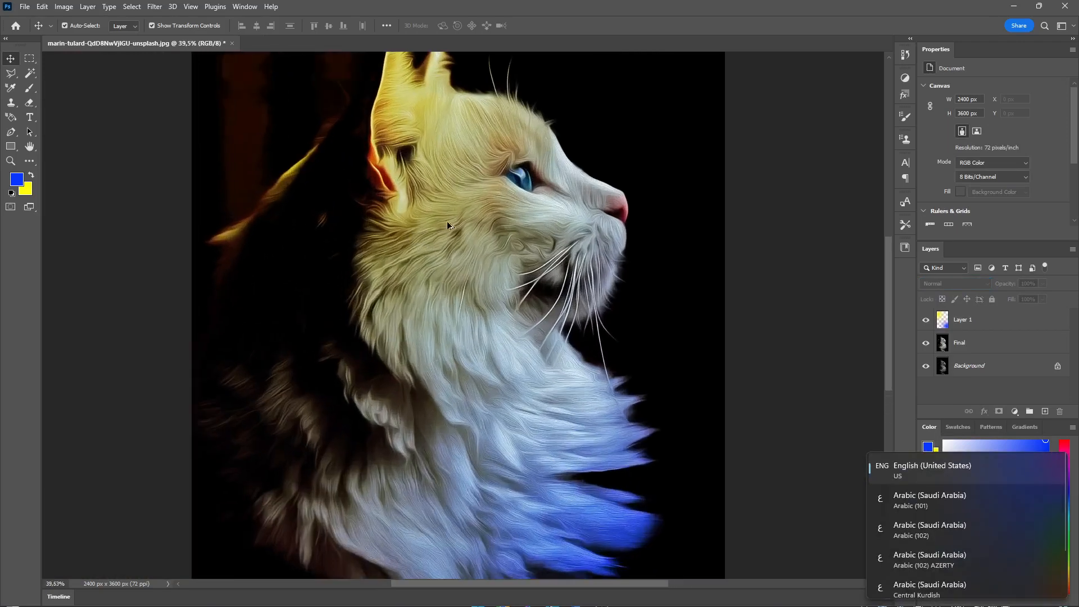
pyautogui.scroll(-4, 504, 227)
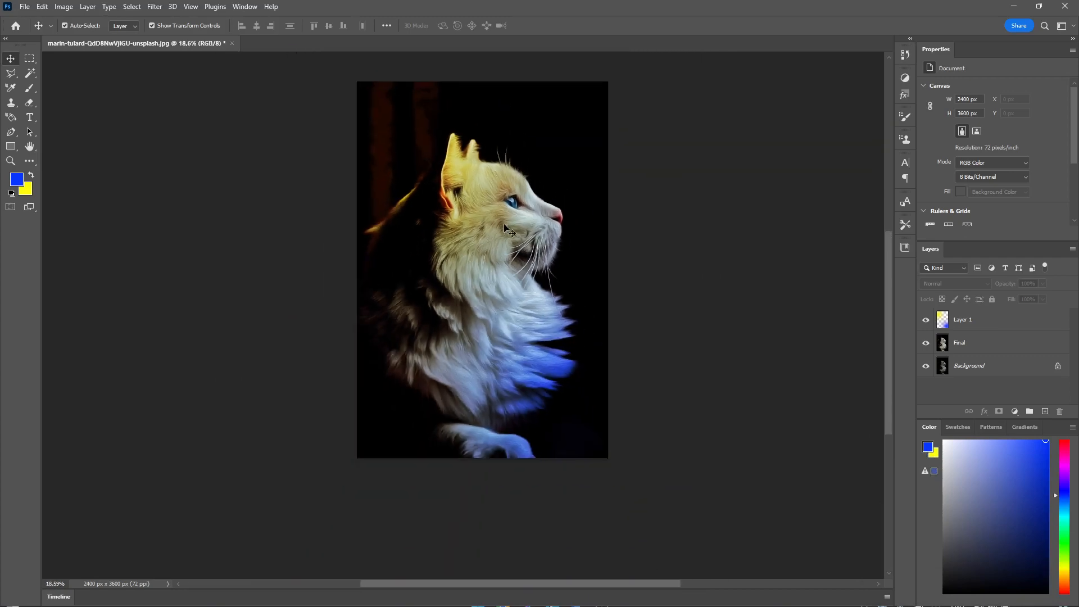
pyautogui.scroll(4, 504, 227)
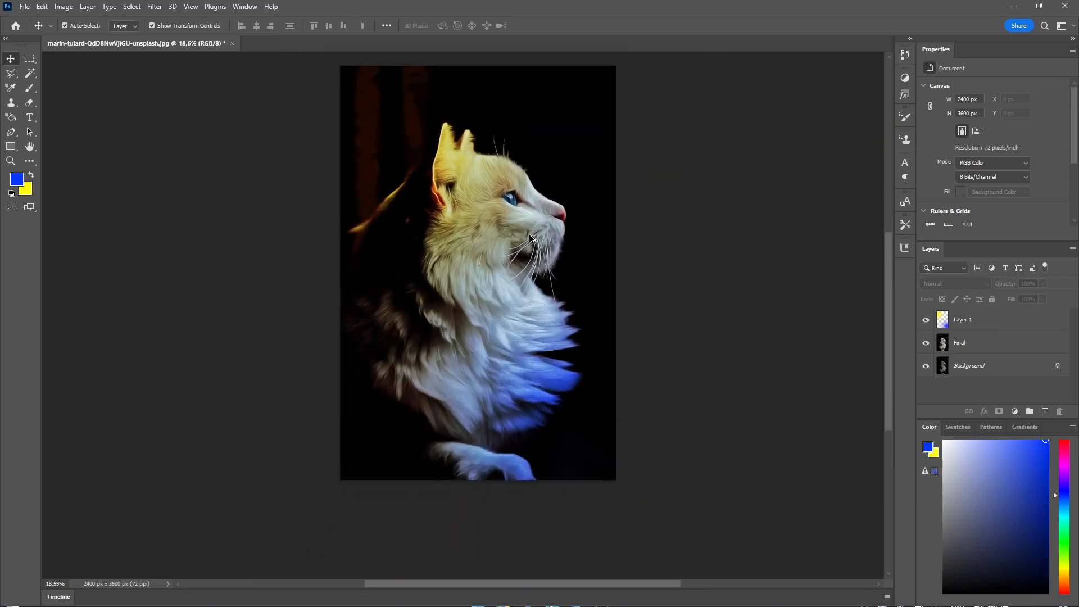
pyautogui.scroll(-4, 502, 150)
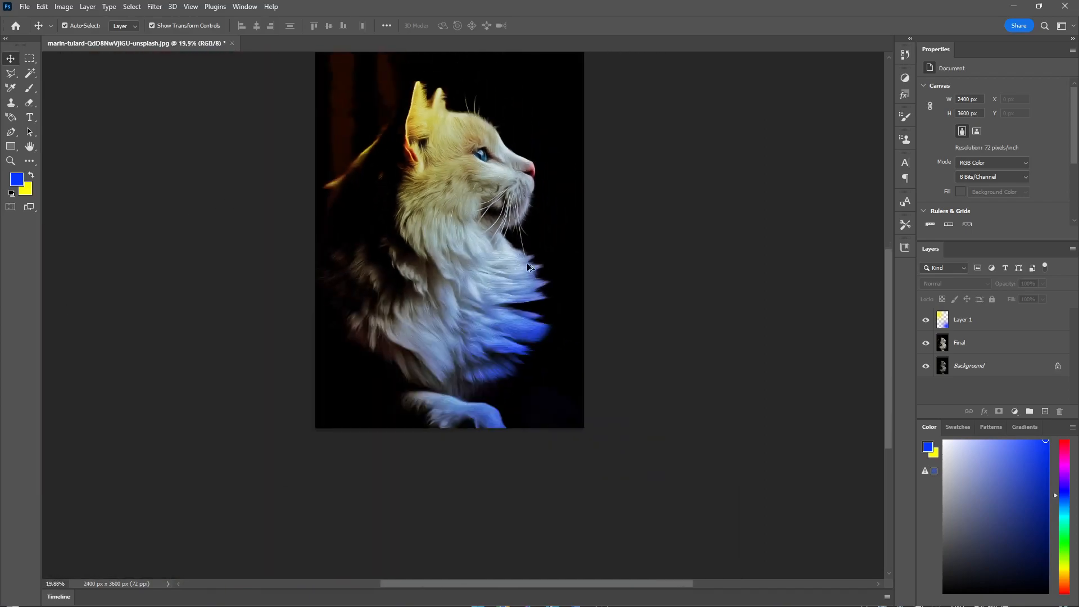
pyautogui.scroll(3, 527, 264)
pyautogui.scroll(-3, 527, 160)
pyautogui.scroll(6, 499, 113)
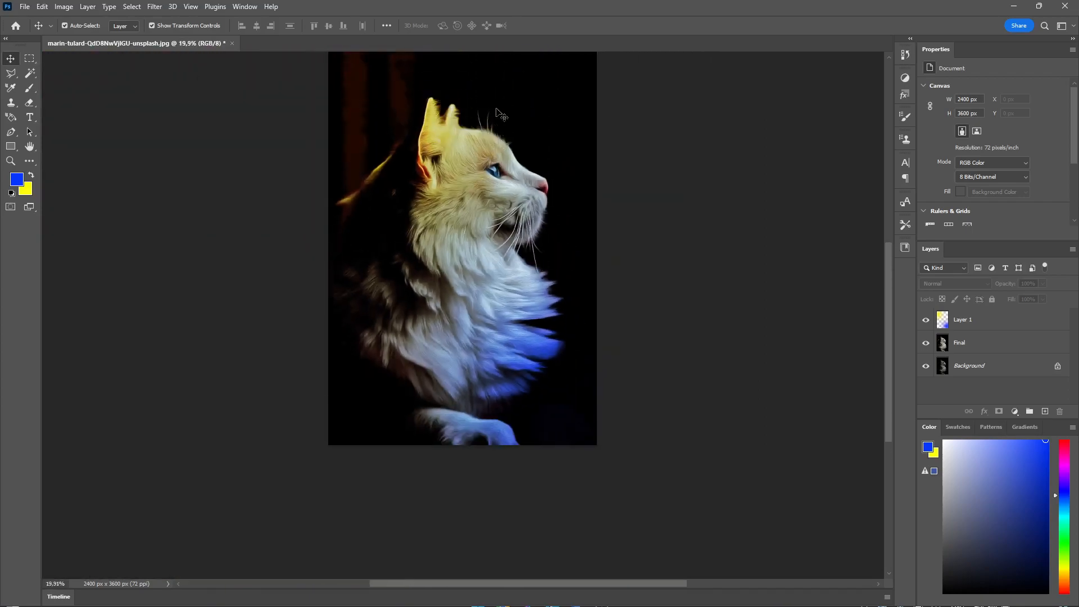
pyautogui.scroll(-6, 472, 157)
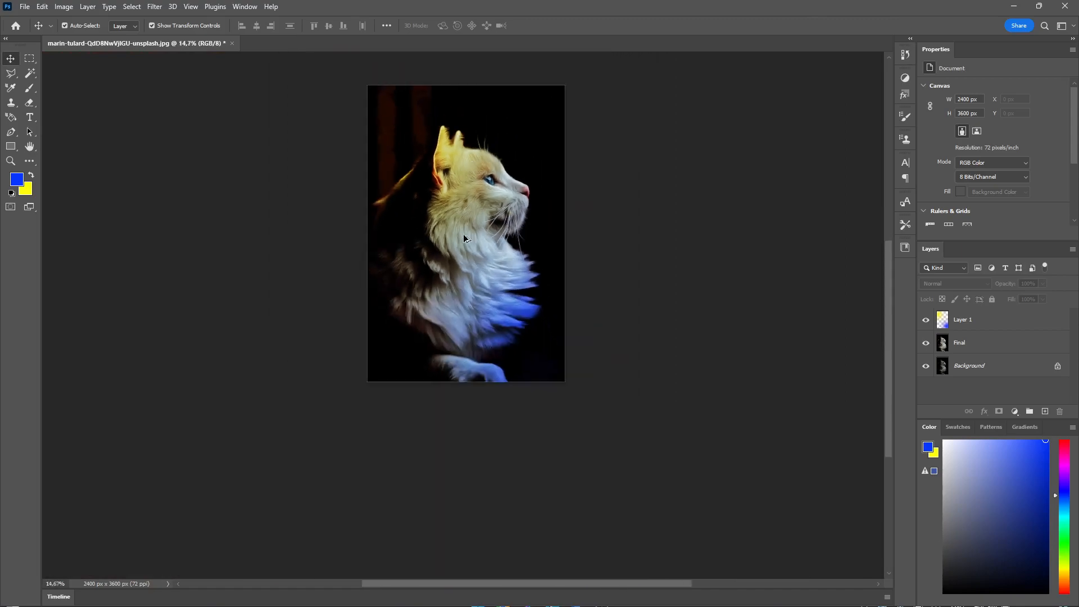
pyautogui.scroll(5, 464, 238)
pyautogui.scroll(-4, 466, 236)
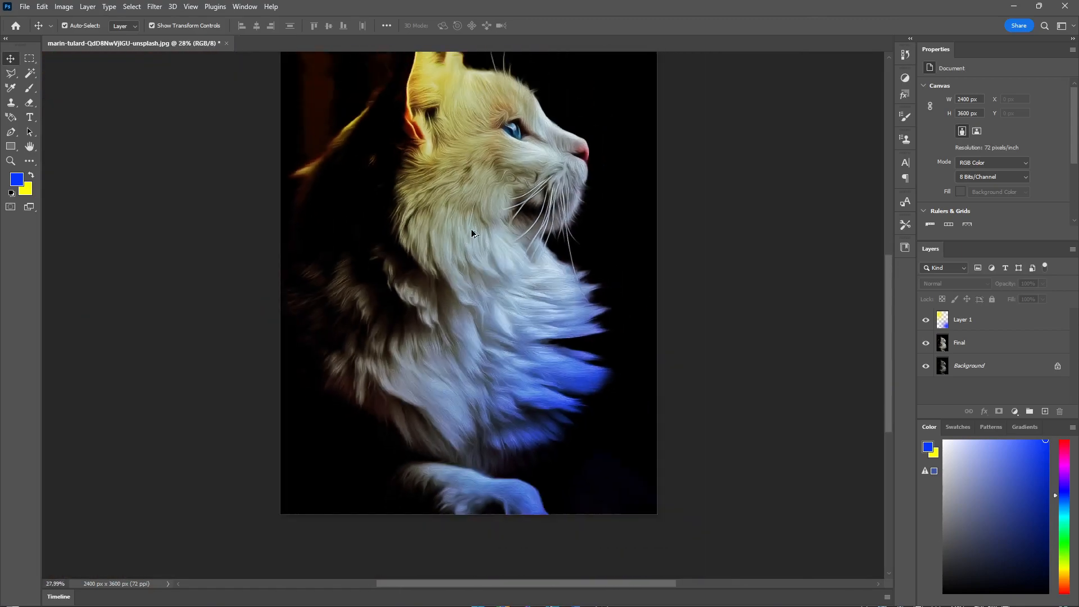
pyautogui.scroll(-2, 472, 231)
pyautogui.scroll(5, 474, 222)
pyautogui.scroll(-3, 506, 169)
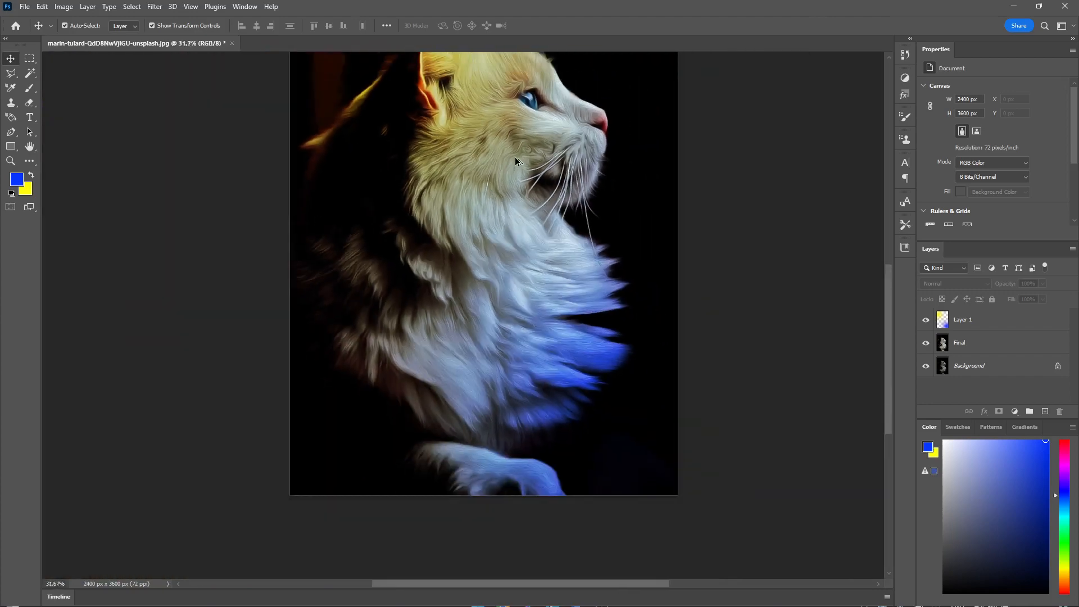
pyautogui.scroll(-2, 516, 162)
pyautogui.scroll(3, 517, 163)
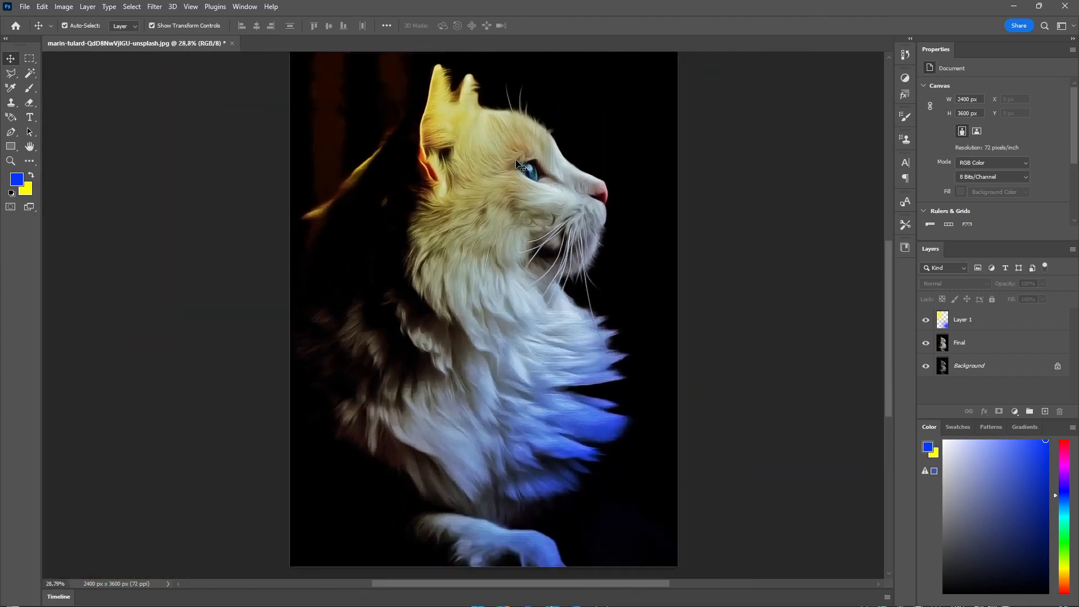
pyautogui.scroll(1, 517, 164)
pyautogui.scroll(-4, 517, 169)
pyautogui.scroll(4, 518, 212)
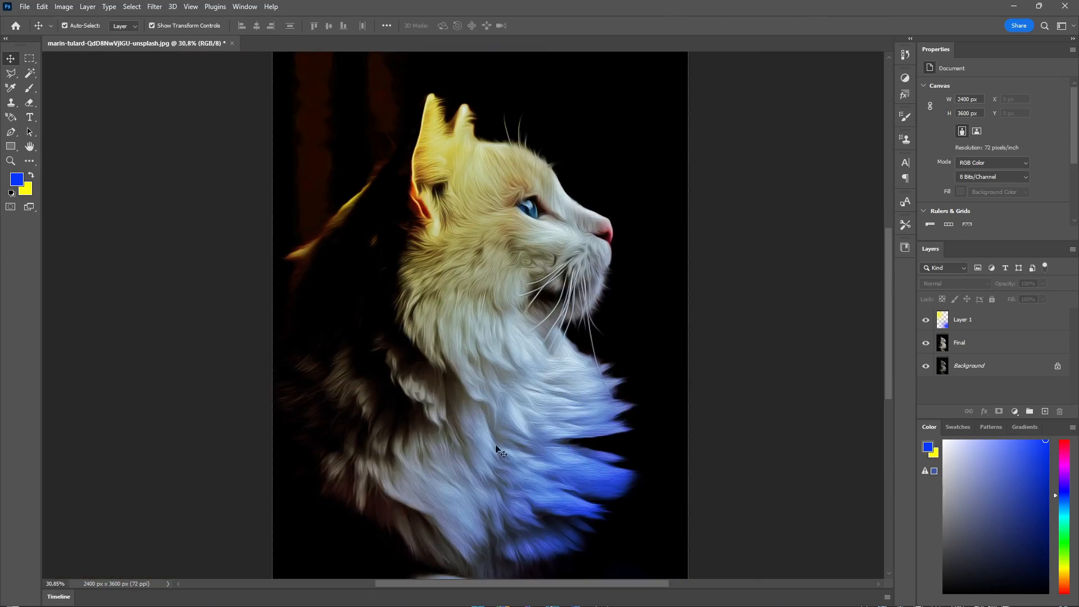
pyautogui.scroll(-4, 609, 431)
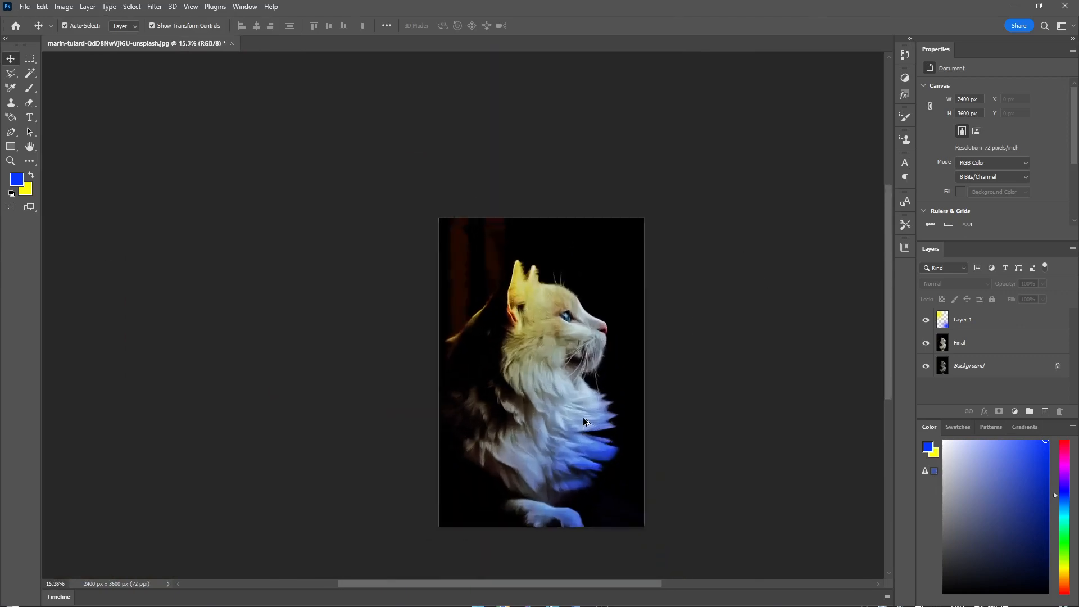
pyautogui.scroll(5, 585, 422)
pyautogui.scroll(-3, 585, 421)
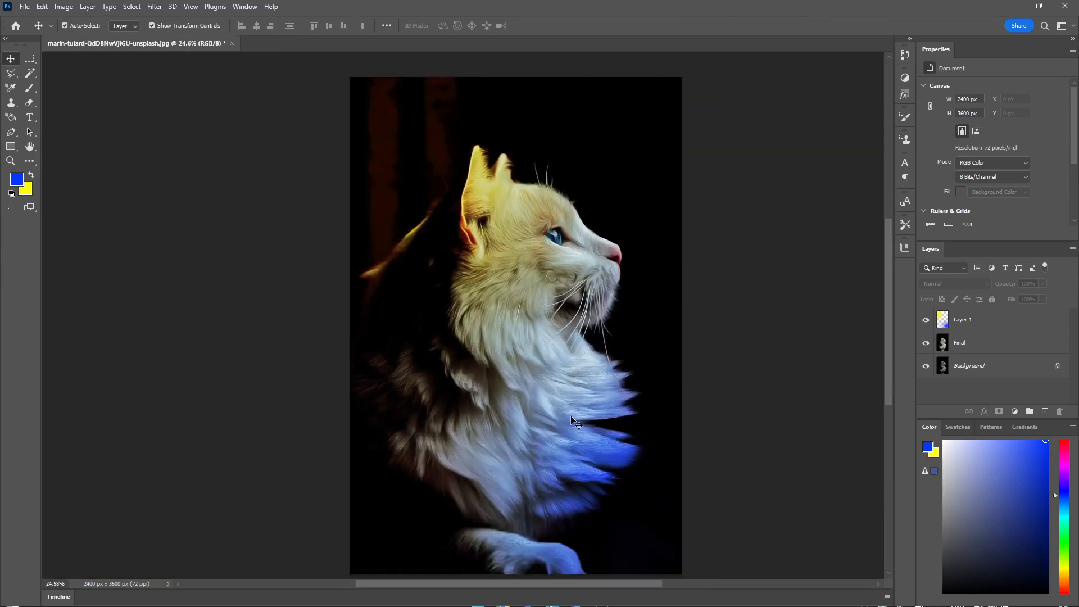